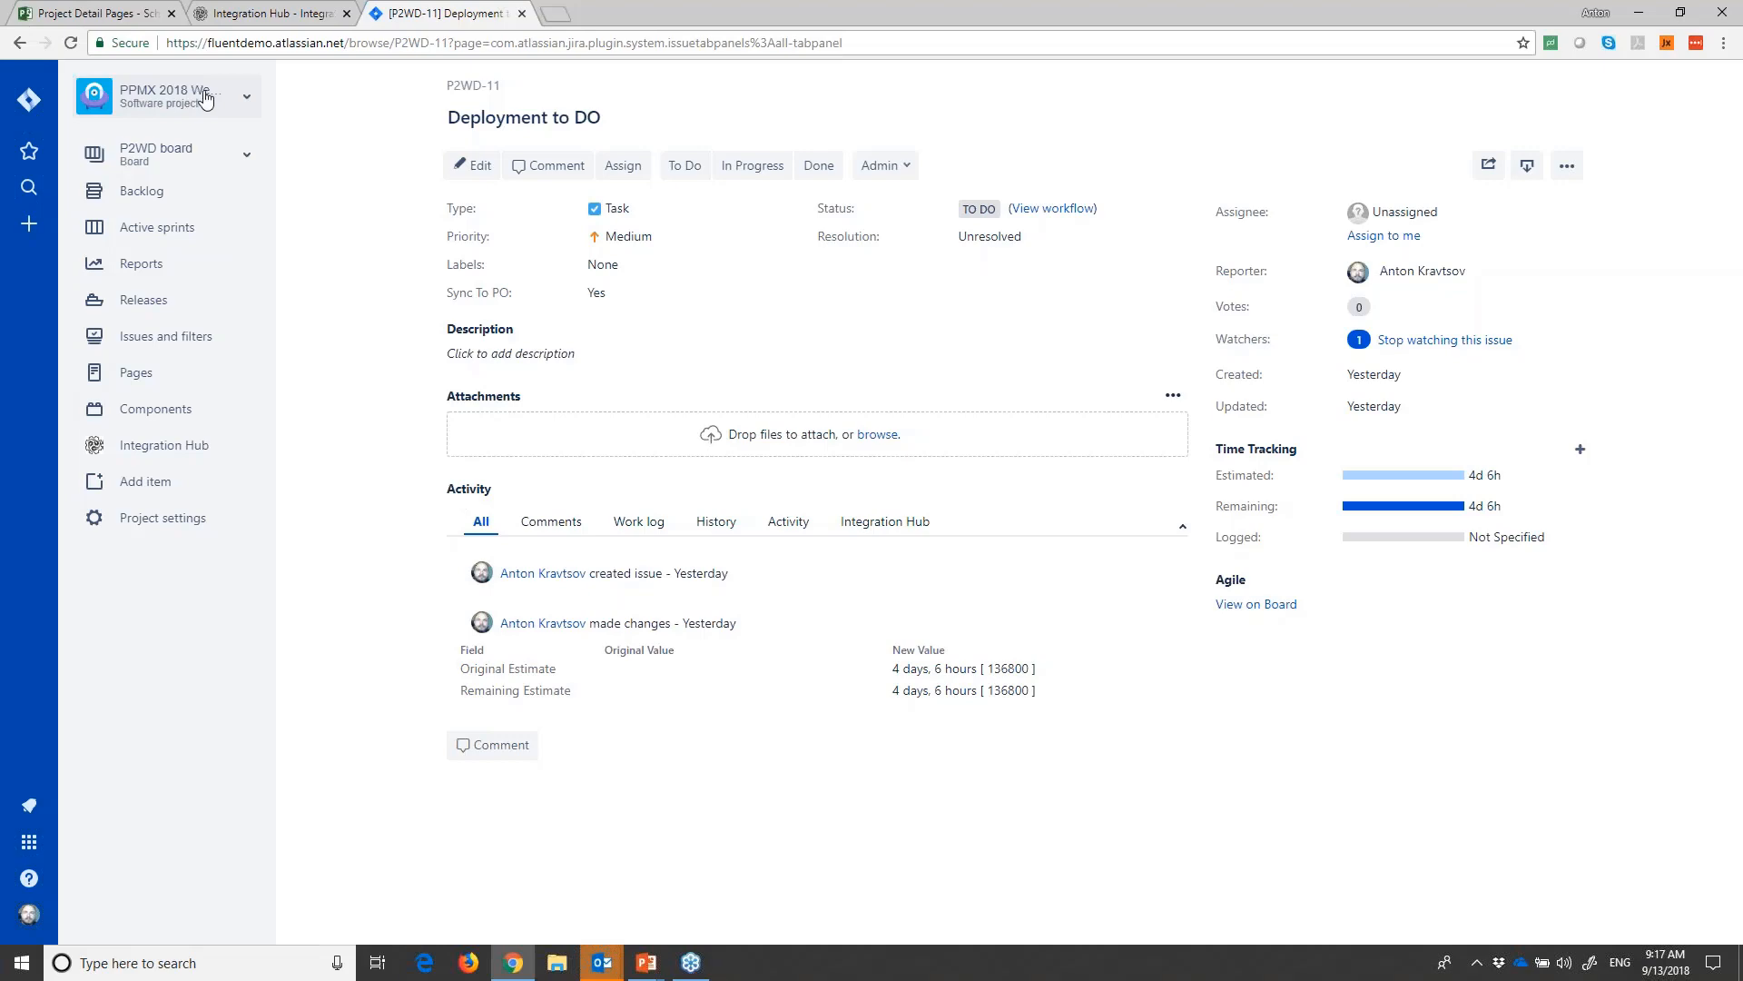
# - Switch to the PPMX Development 2018 schedule and review its Website Development tasks with their Jira Issue Type and Sync To Jira values
pyautogui.click(100, 12)
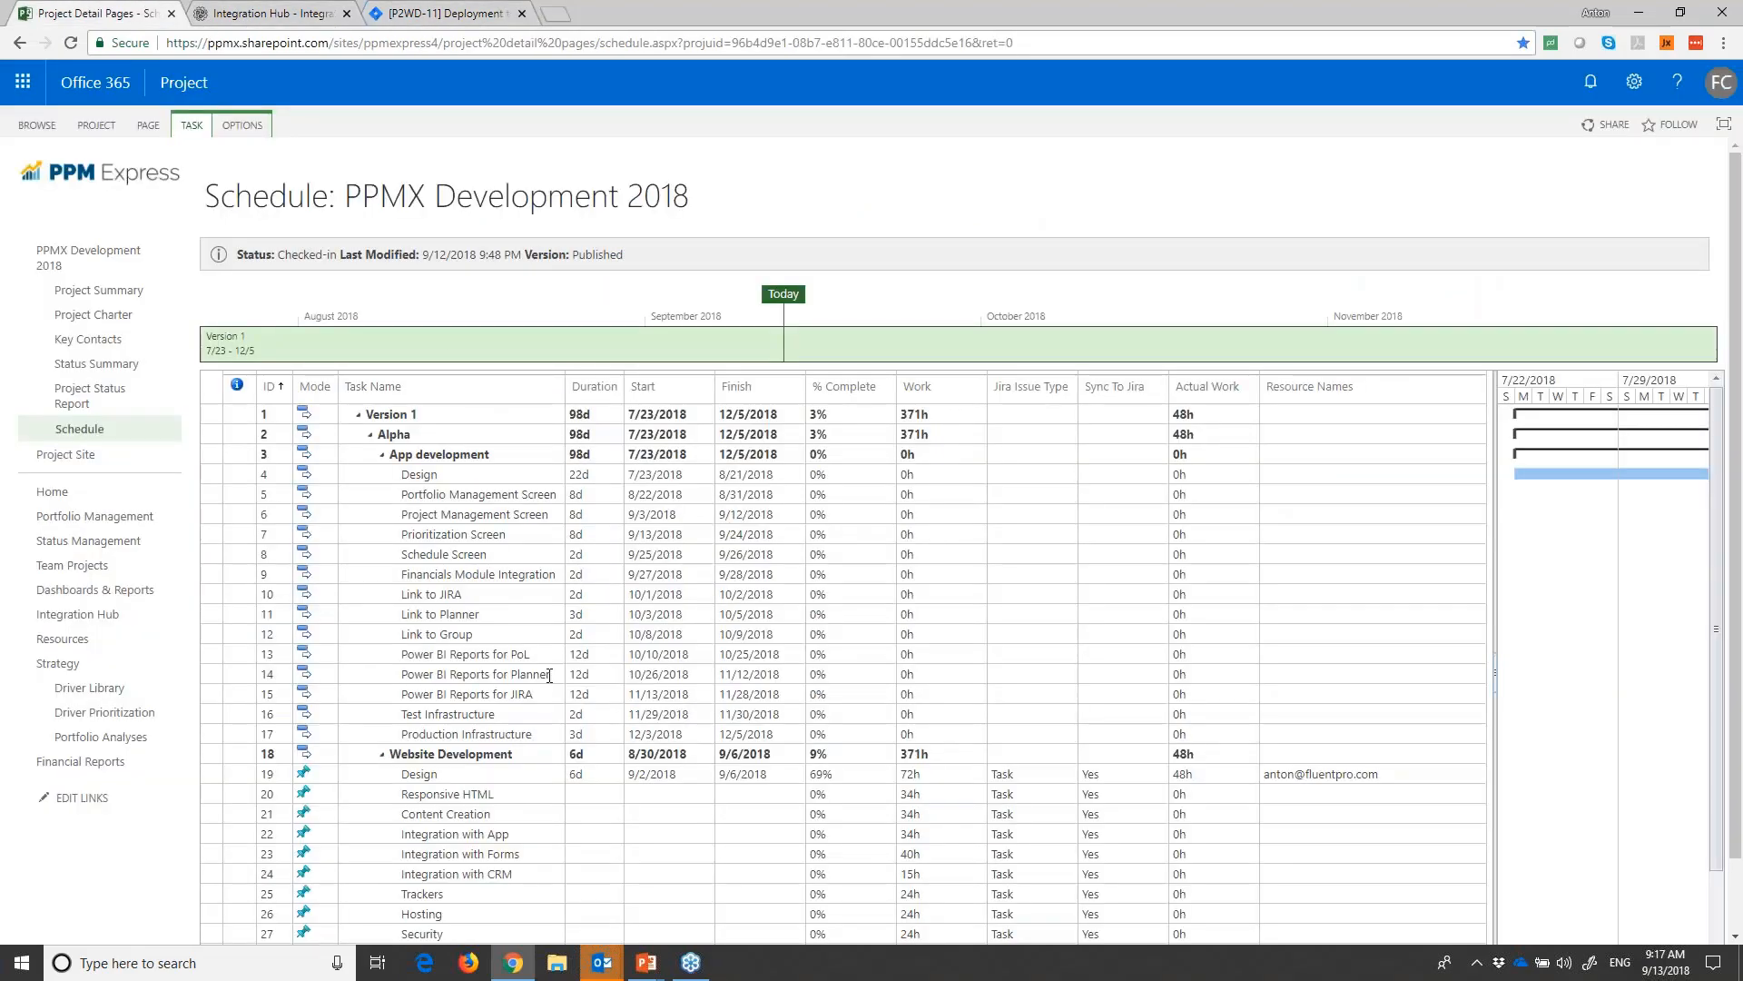
pyautogui.scroll(-2, 548, 676)
pyautogui.scroll(2, 548, 676)
pyautogui.scroll(-2, 501, 706)
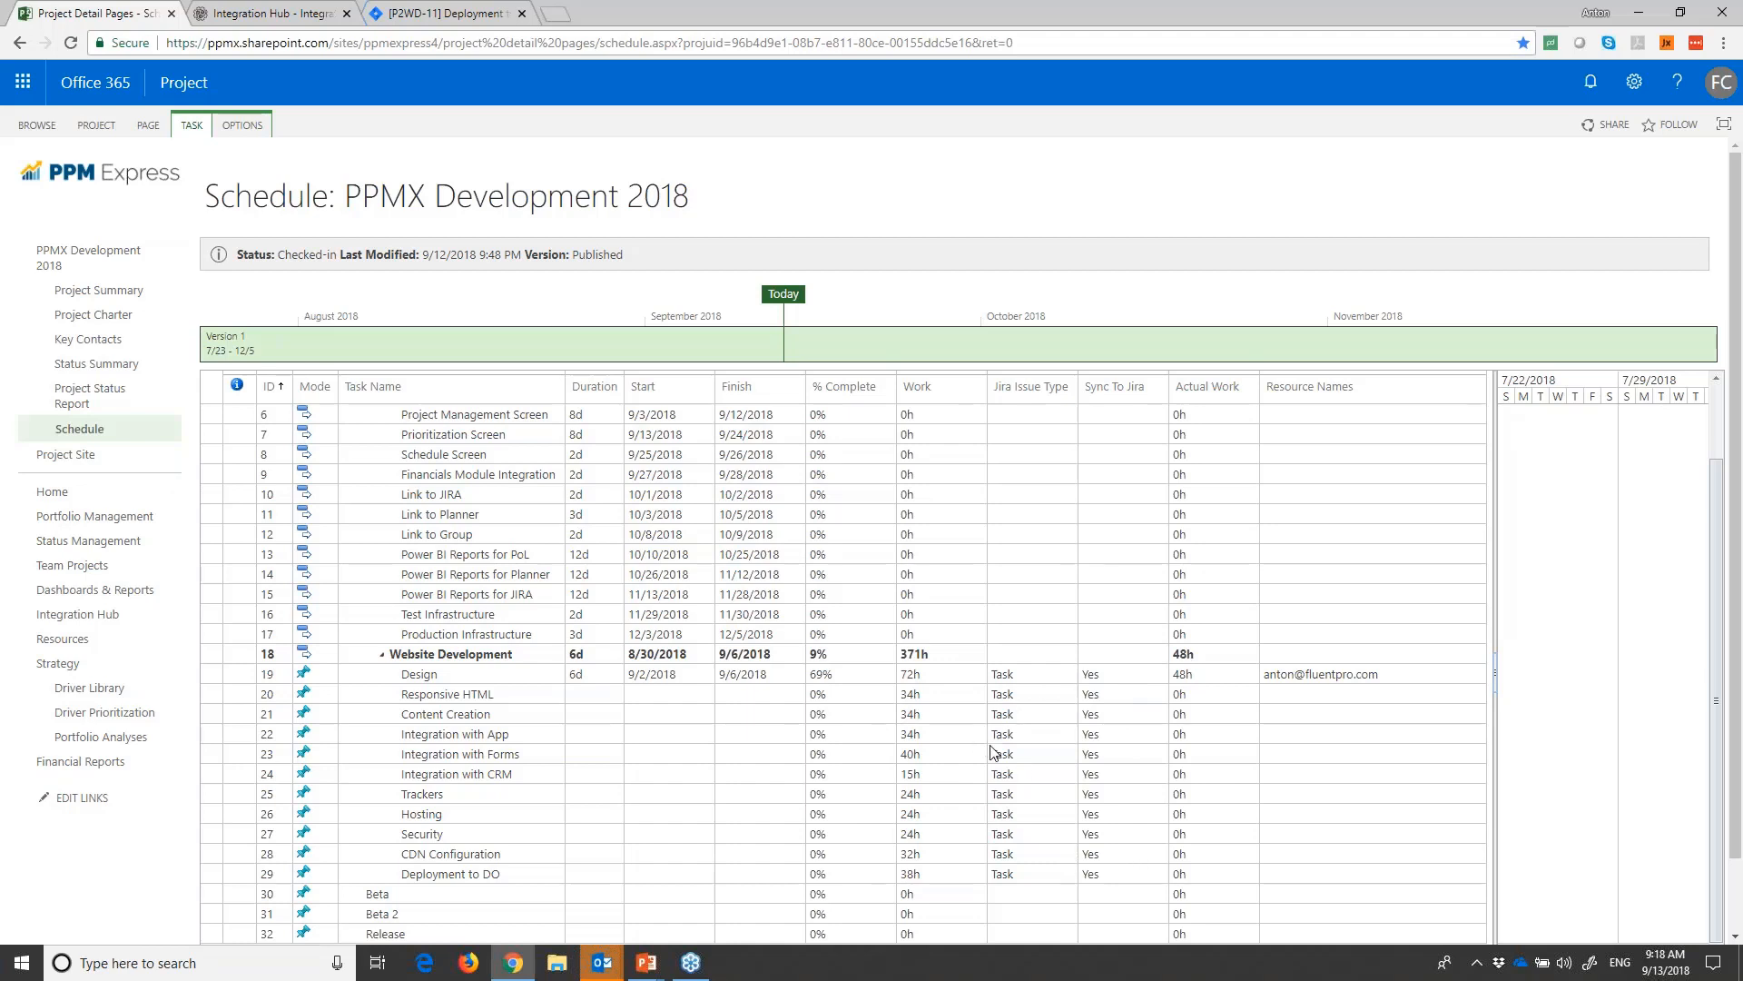
pyautogui.scroll(3, 983, 748)
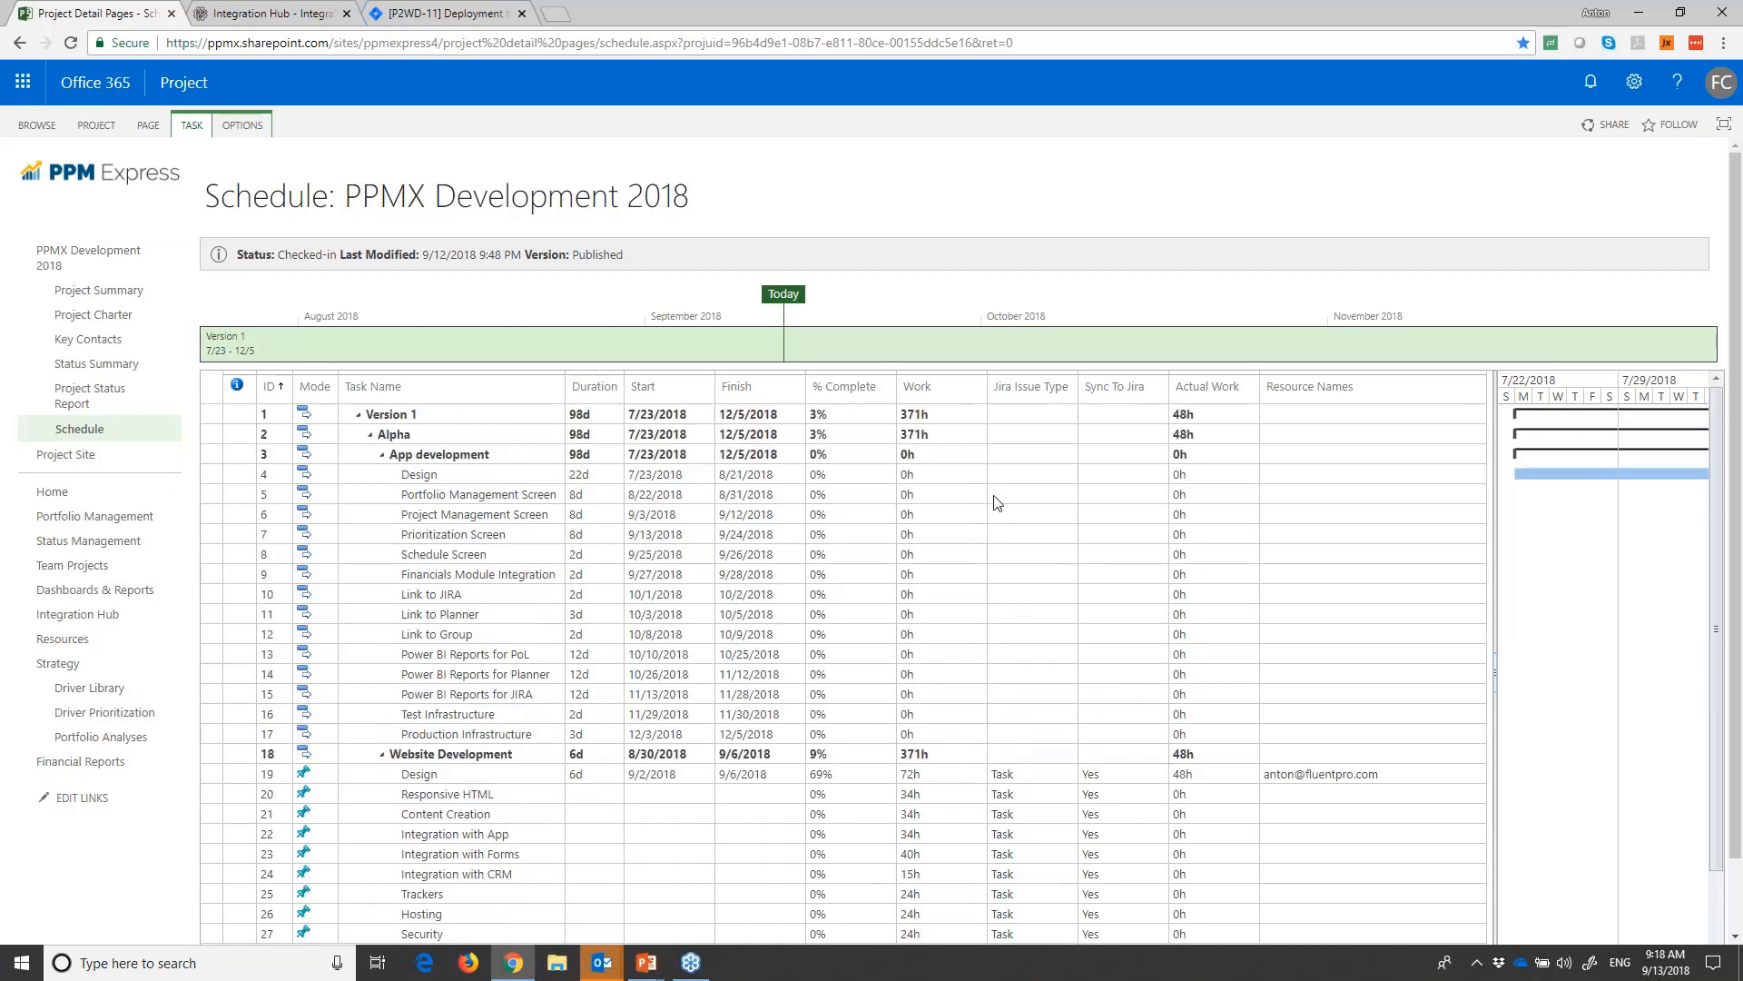
pyautogui.scroll(-2, 991, 556)
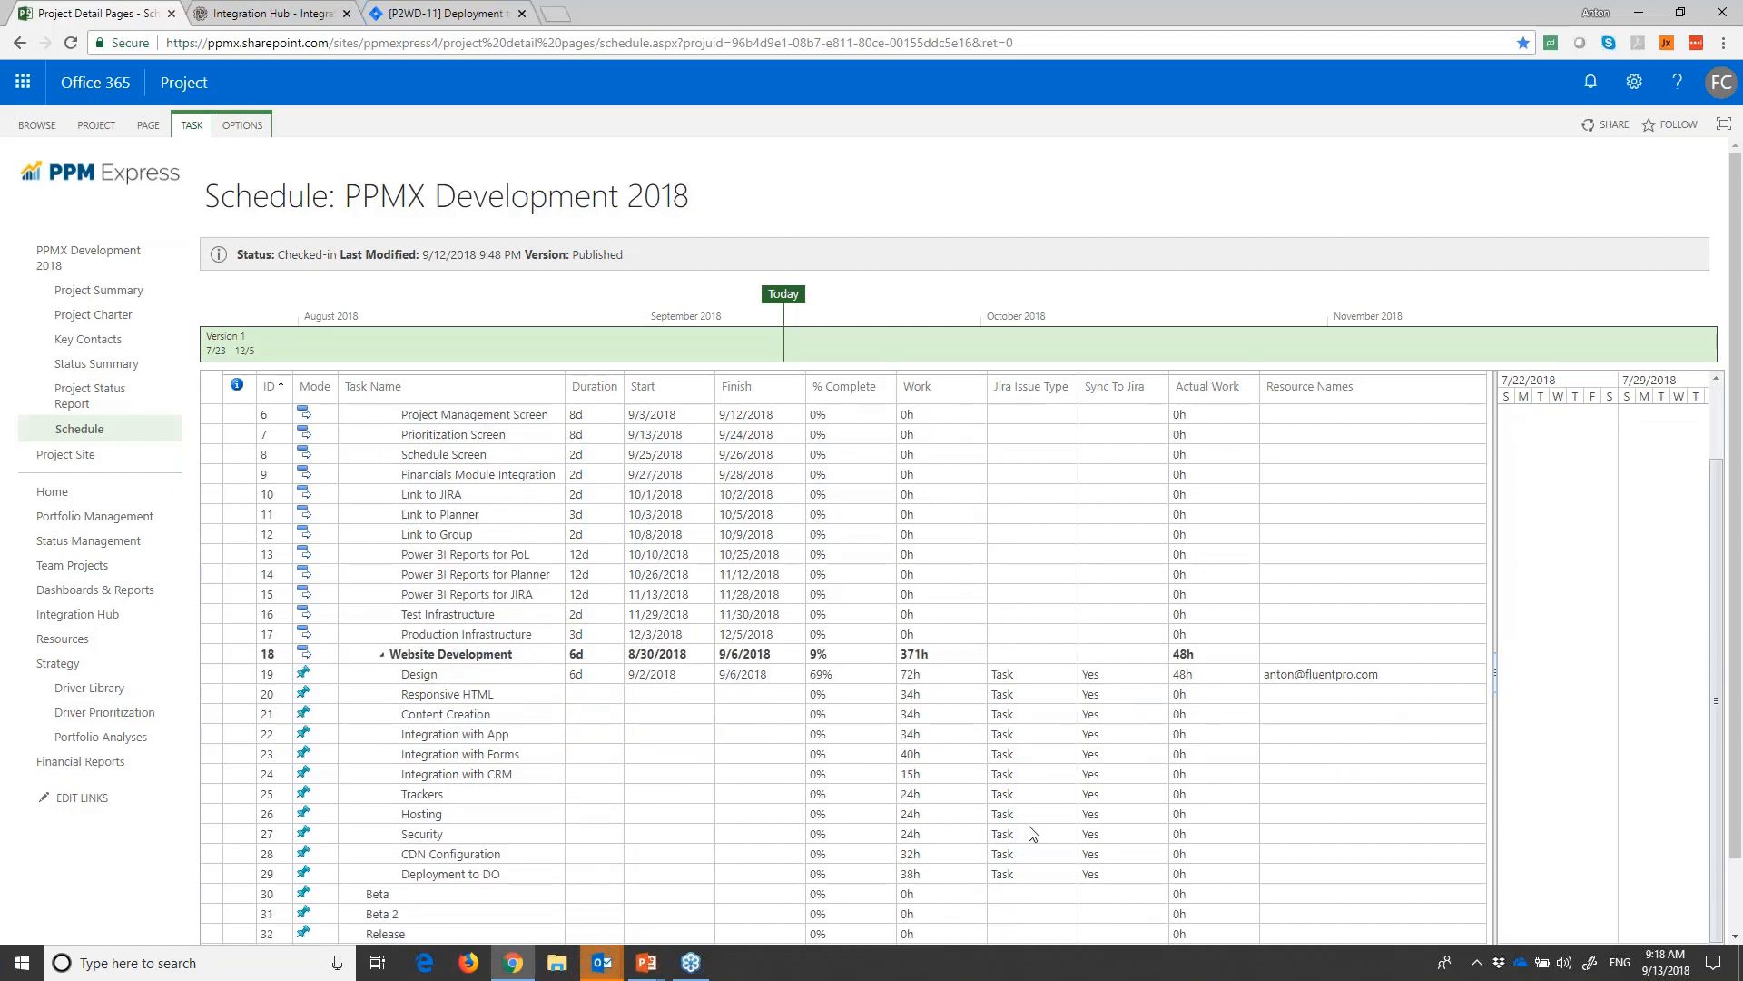
# - Switch to Jira and list all issues of the PPMX 2018 Website Development project
pyautogui.click(440, 13)
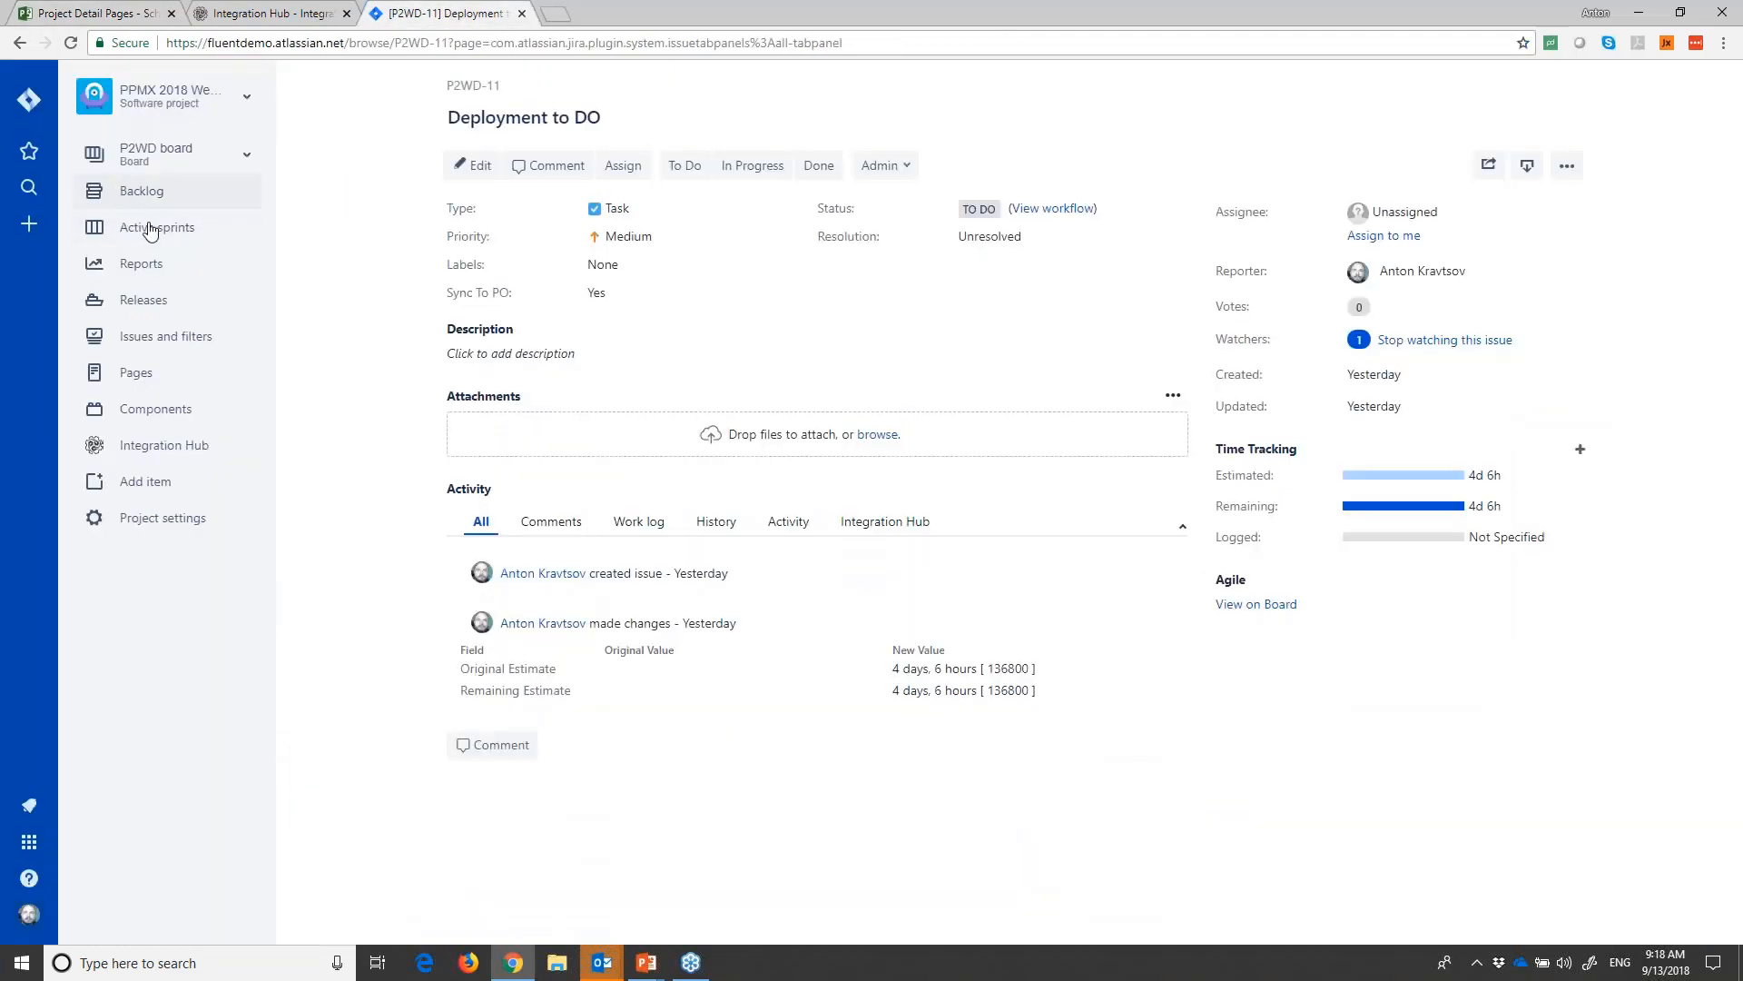
pyautogui.click(146, 337)
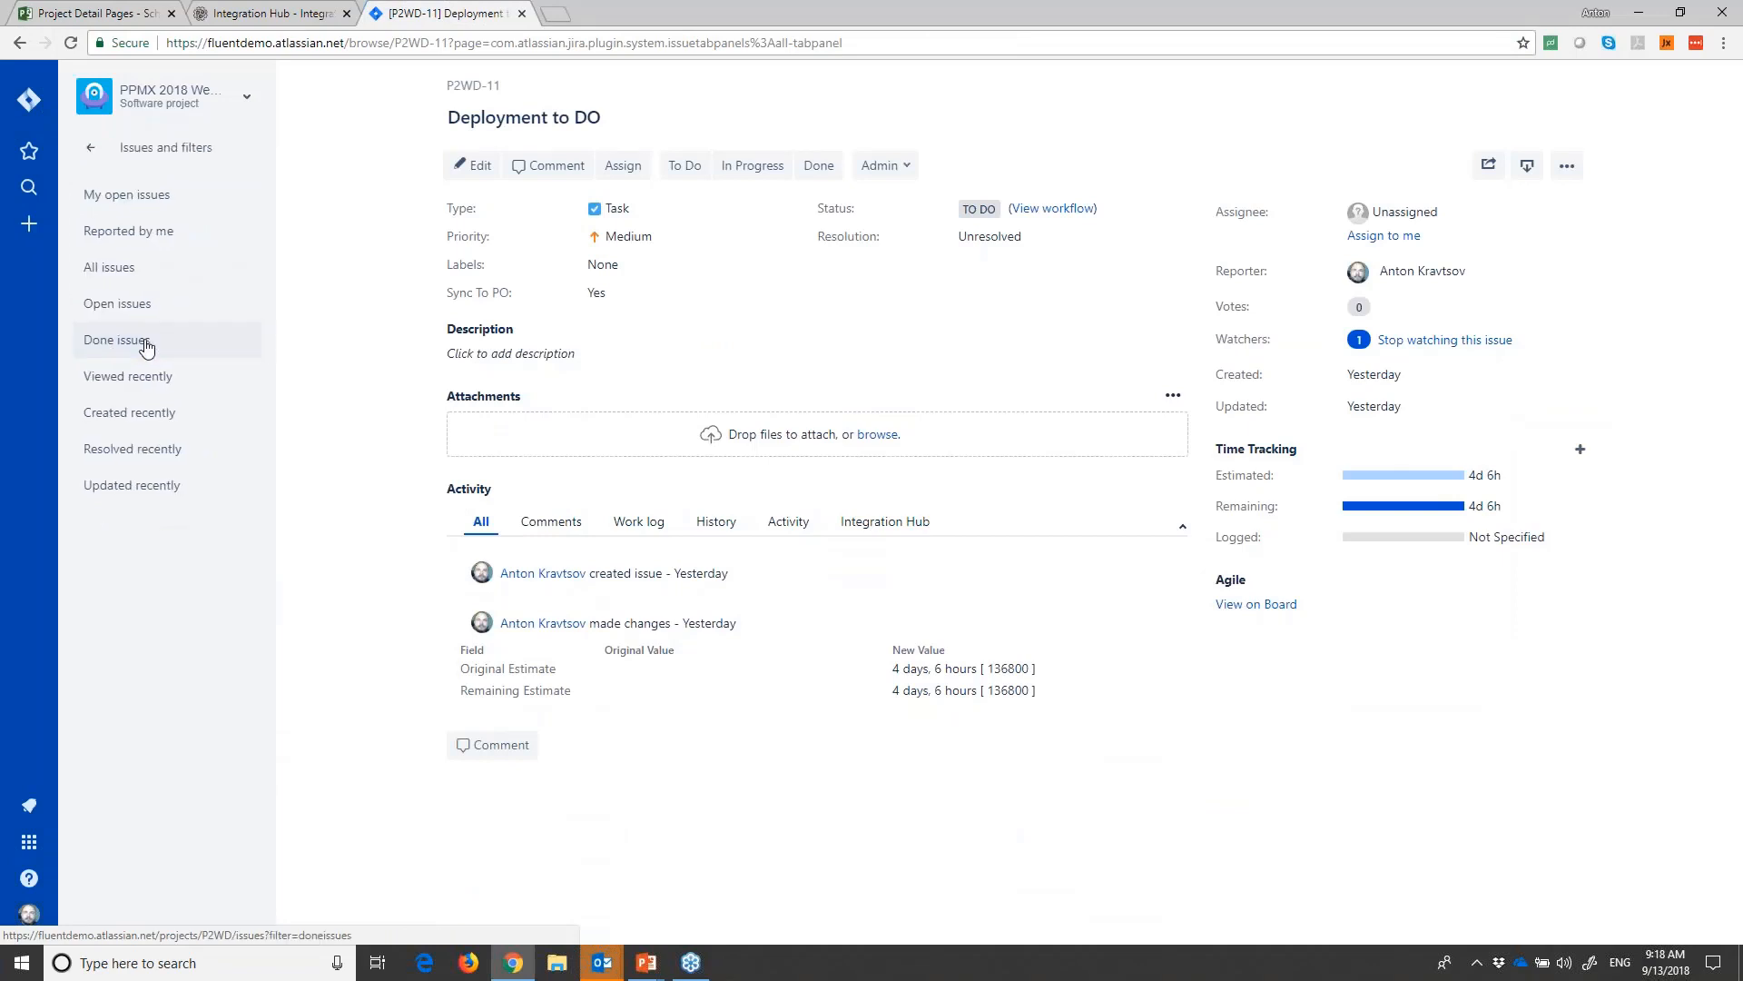
pyautogui.click(113, 267)
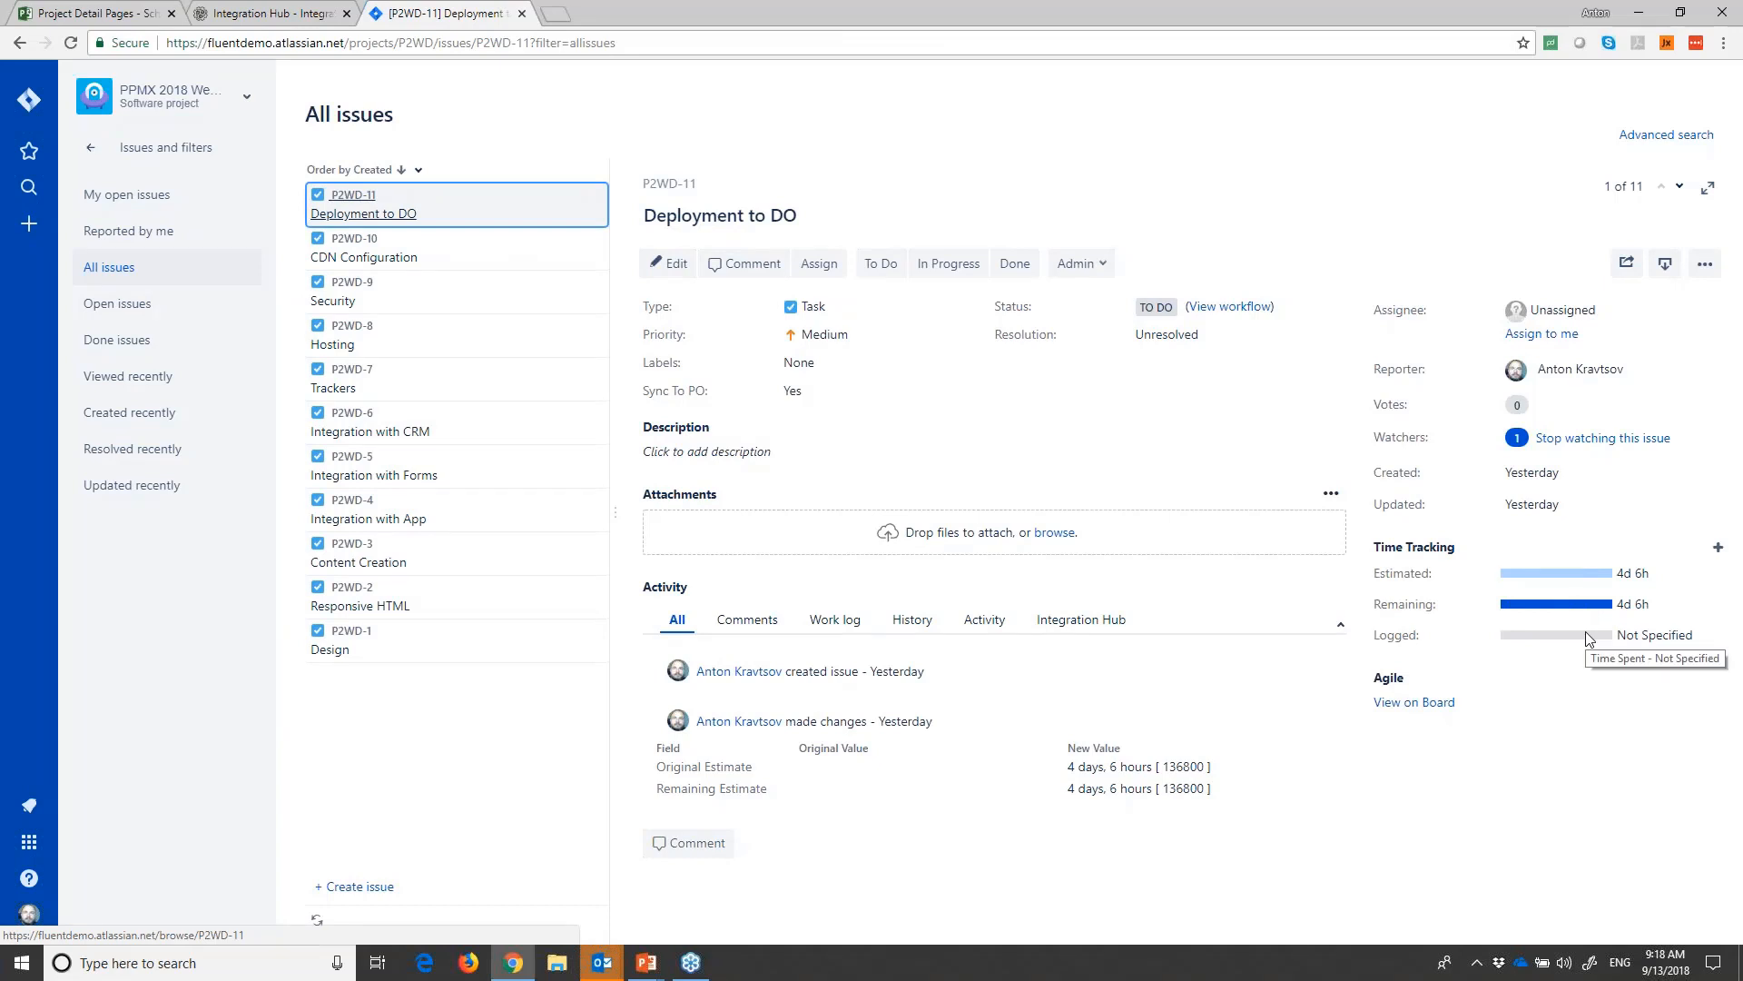
# - Examine the Integration Hub history of the Deployment to DO issue, including its latest update entry
pyautogui.click(1097, 624)
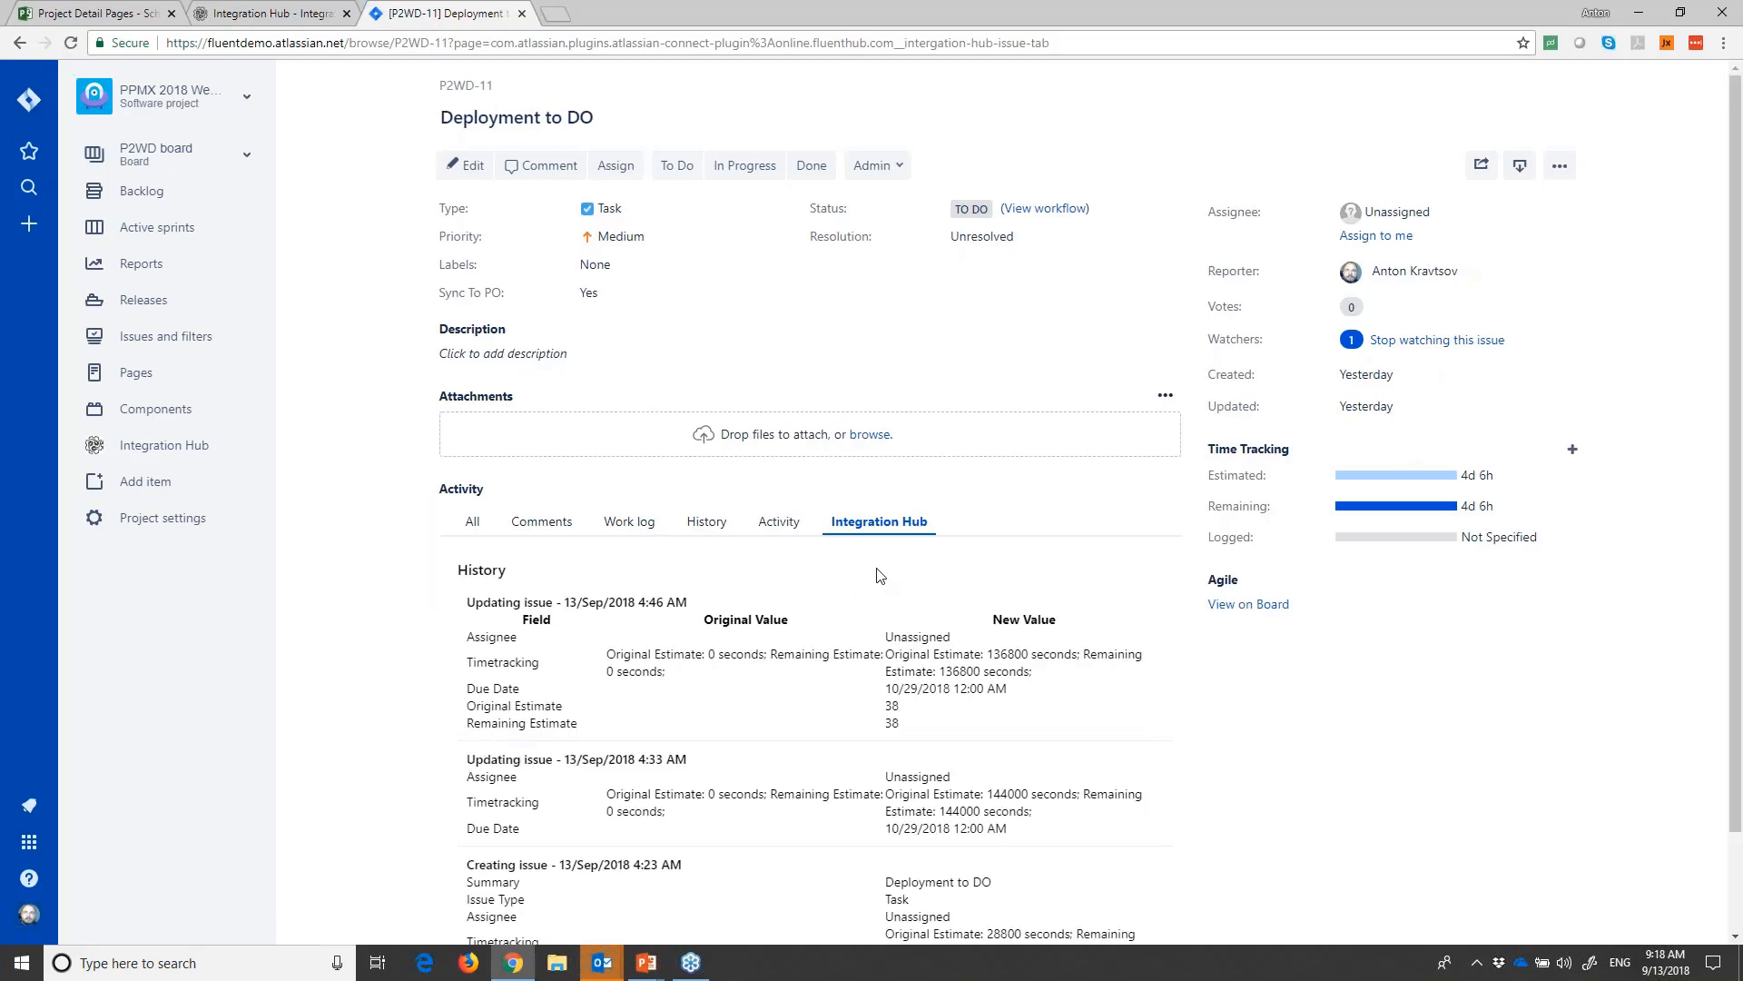
pyautogui.scroll(-1, 757, 690)
pyautogui.scroll(-1, 781, 688)
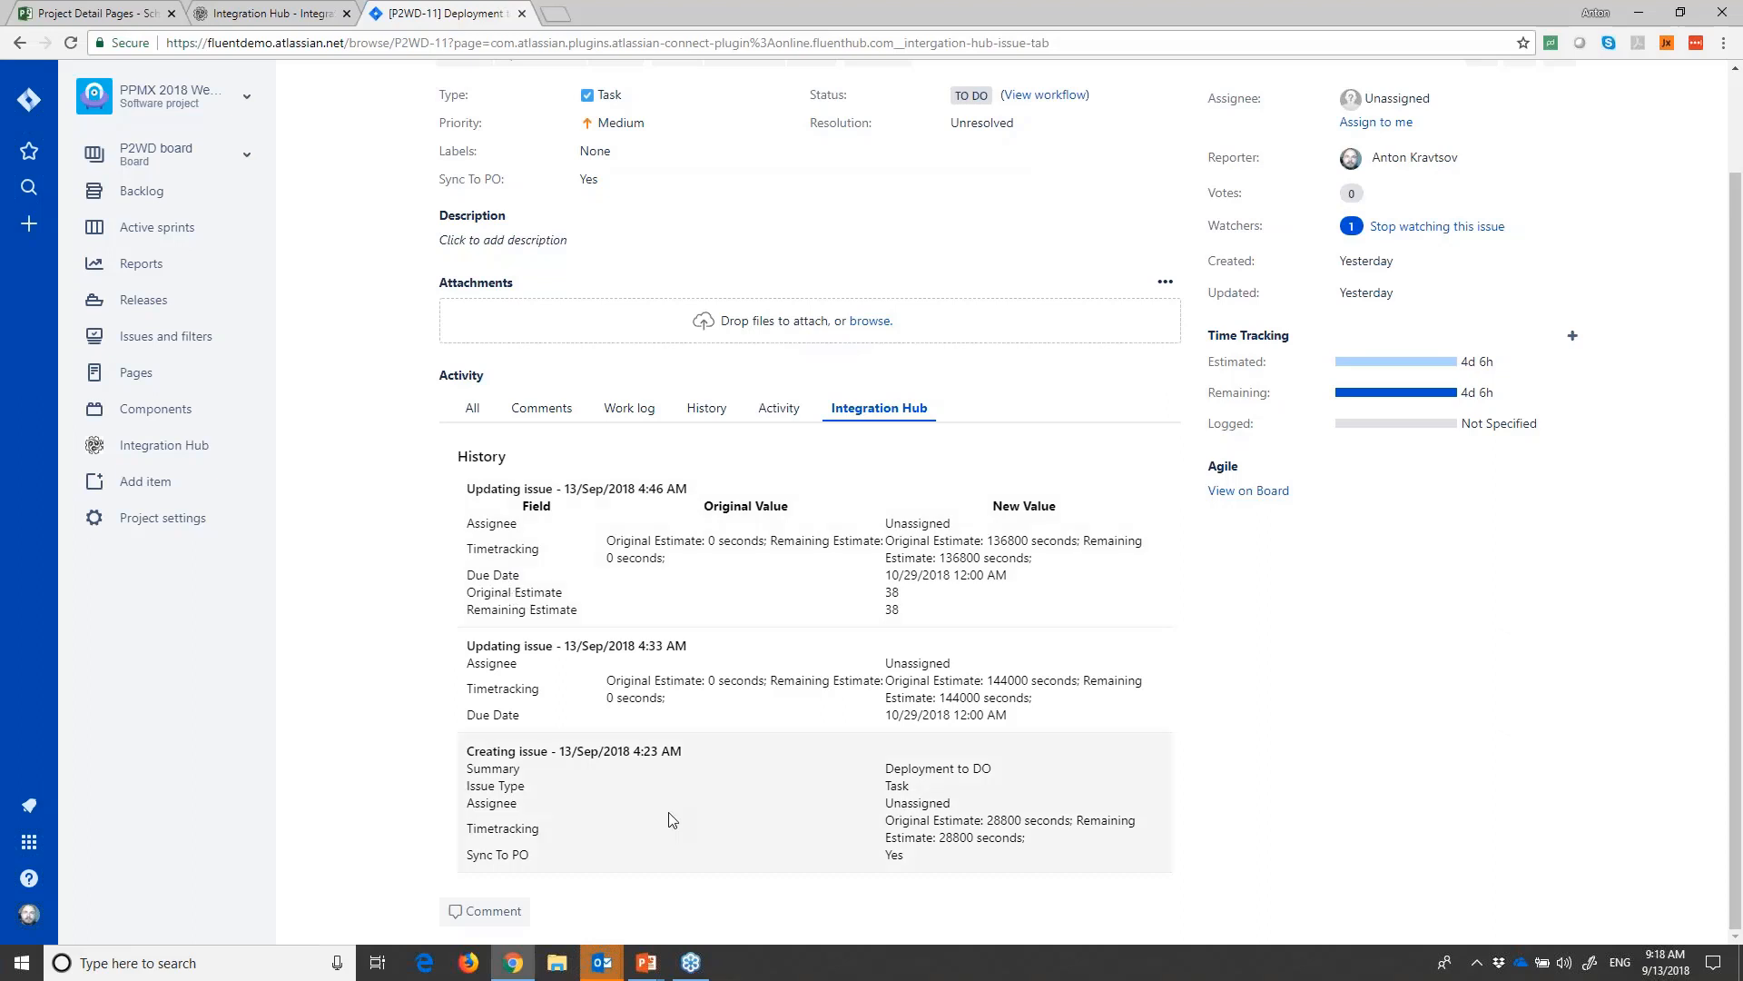
pyautogui.scroll(2, 670, 817)
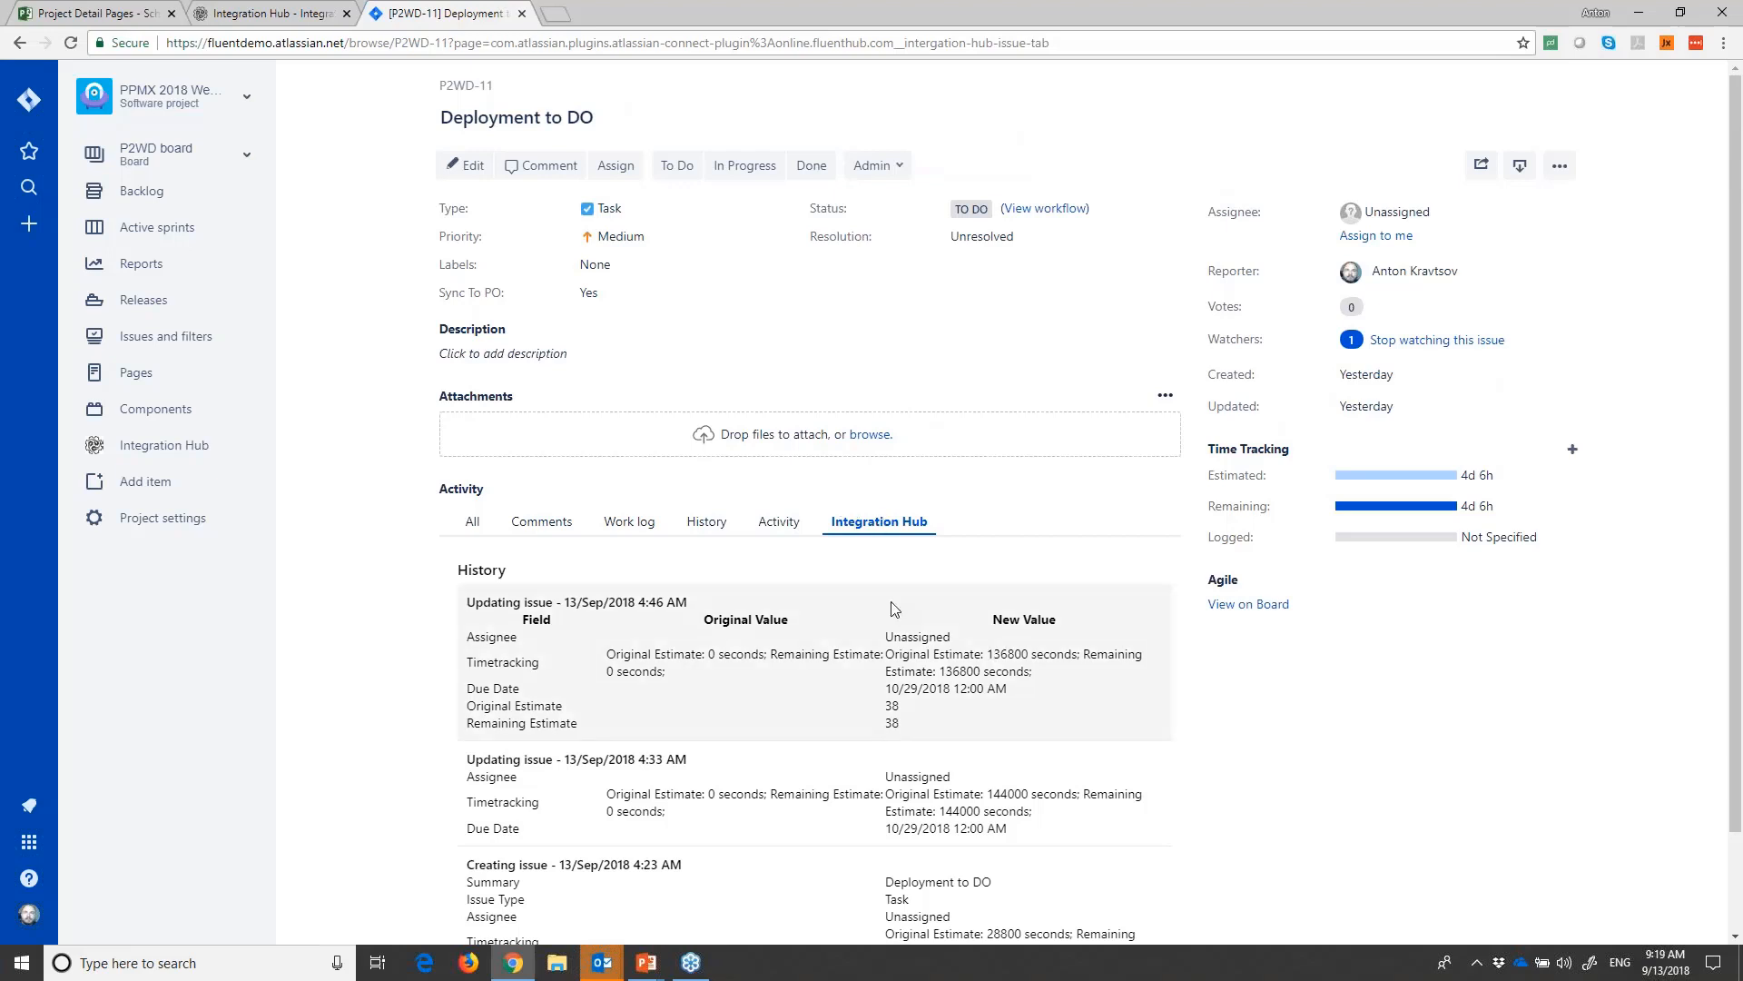
pyautogui.scroll(-1, 908, 726)
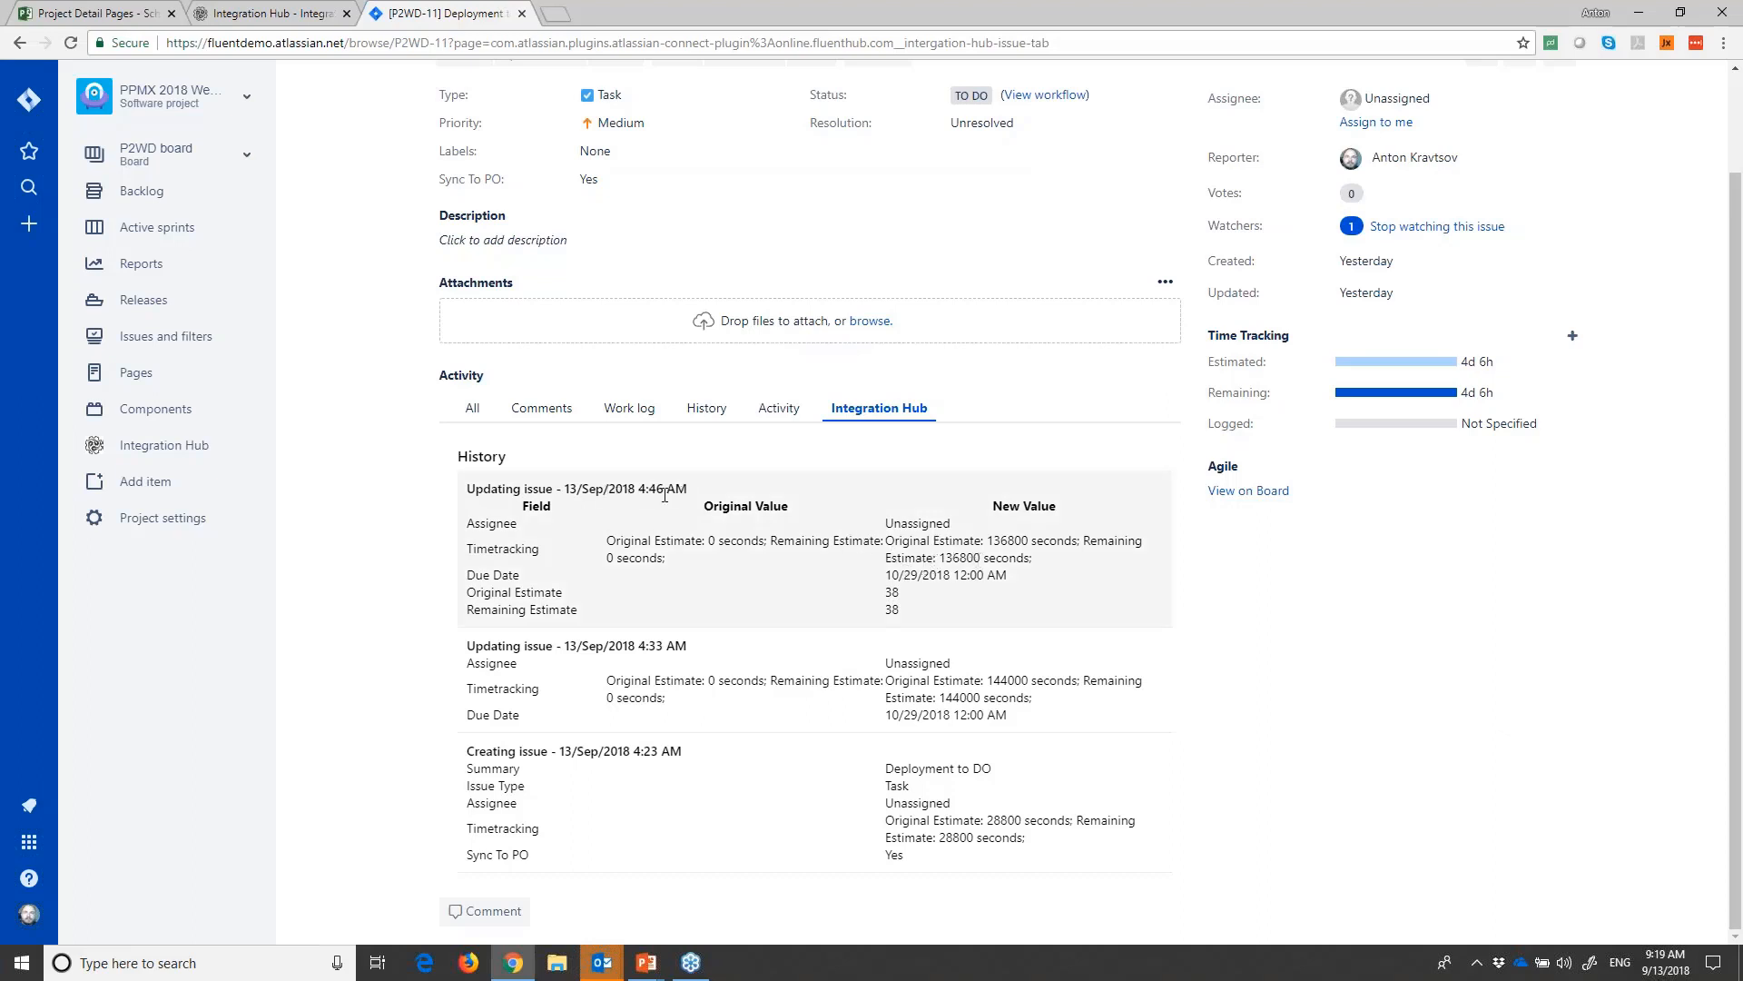
pyautogui.tripleClick(587, 495)
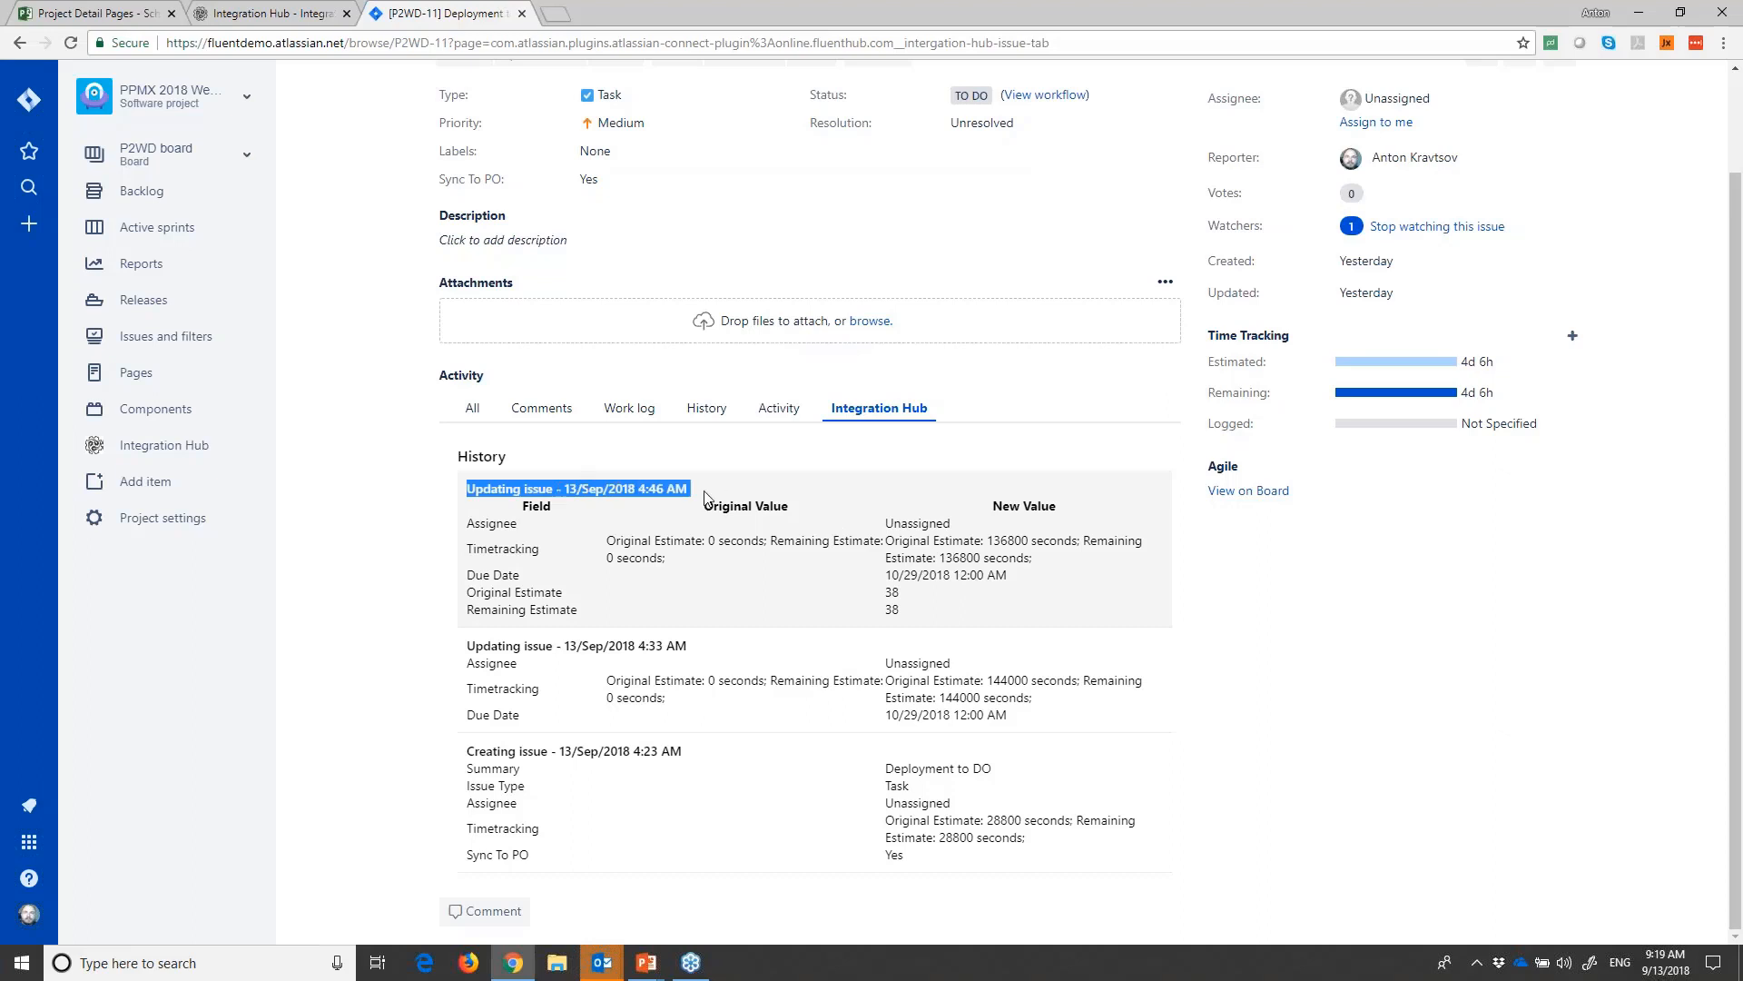
pyautogui.scroll(2, 709, 645)
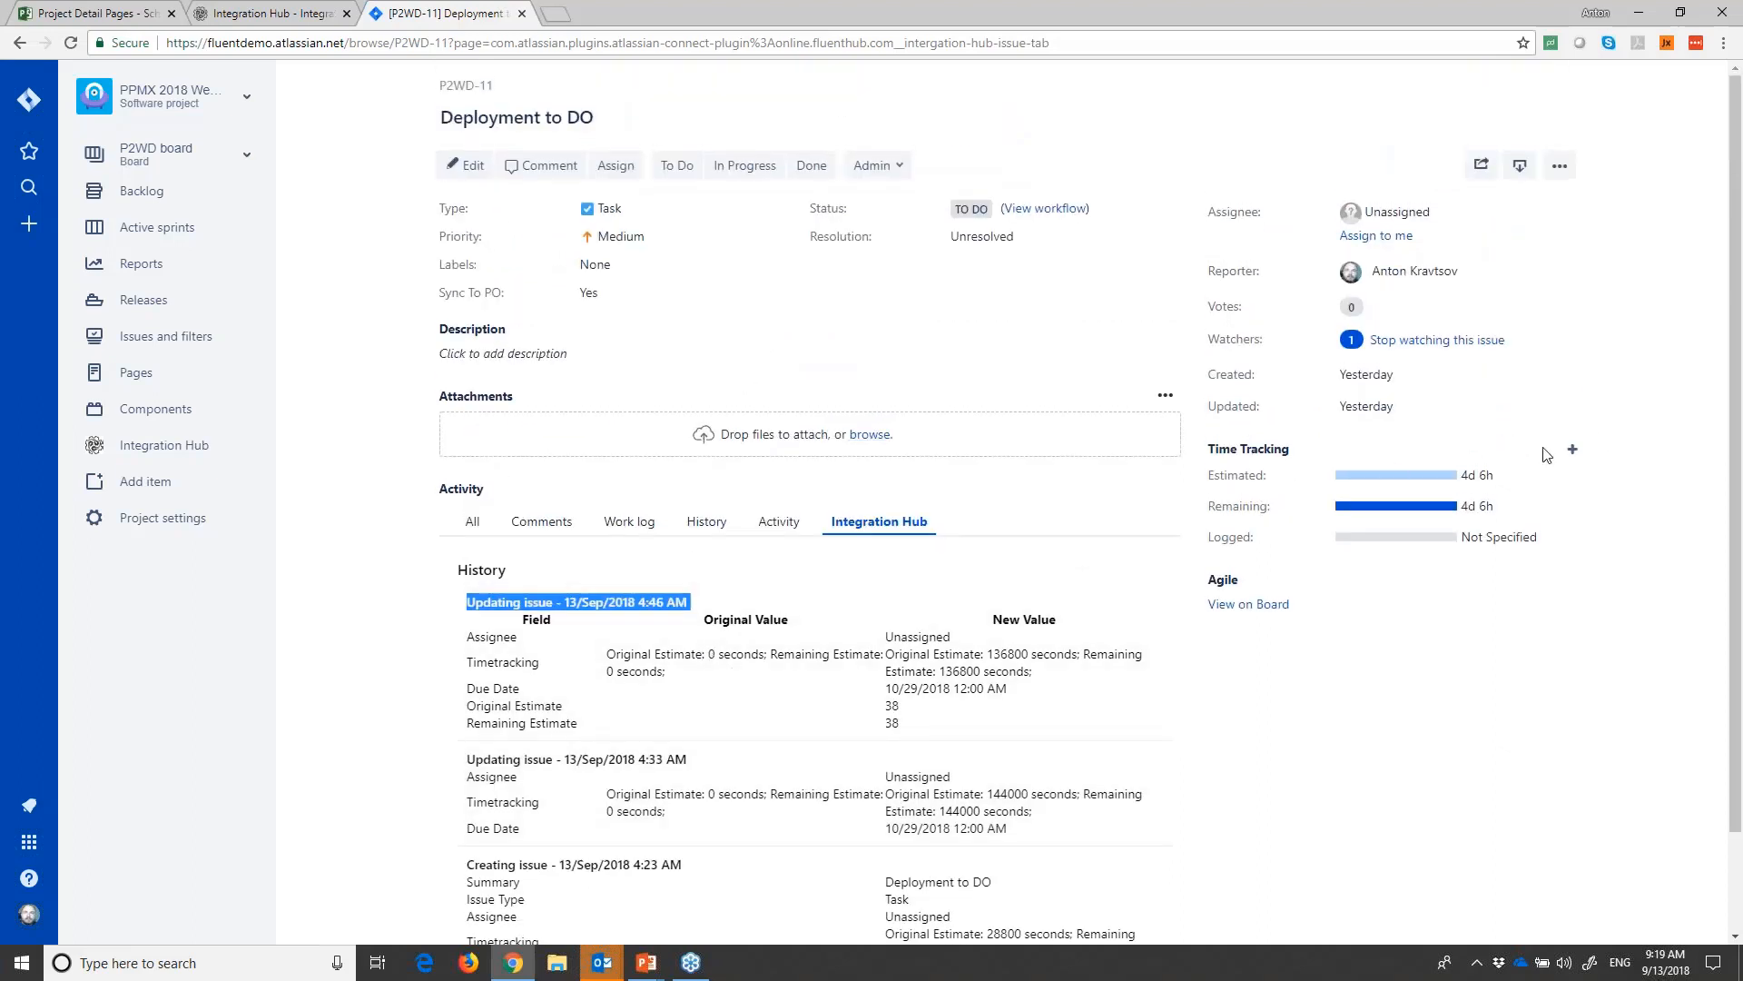
pyautogui.click(1572, 449)
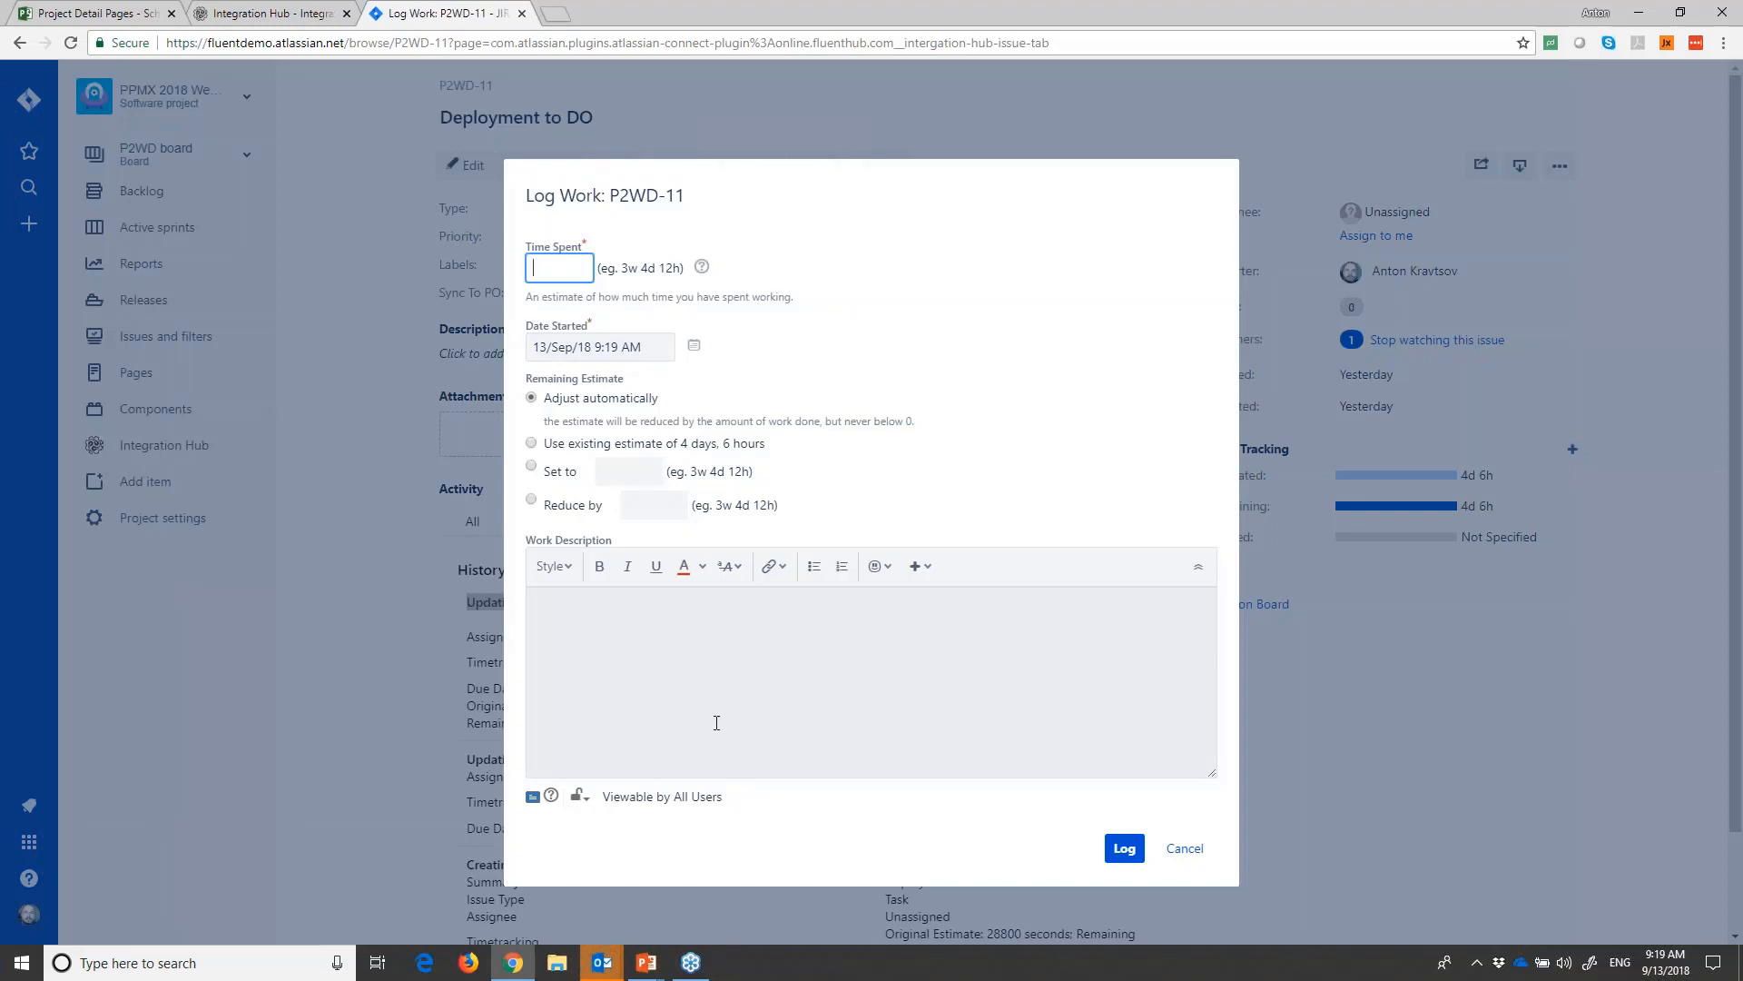
pyautogui.click(412, 485)
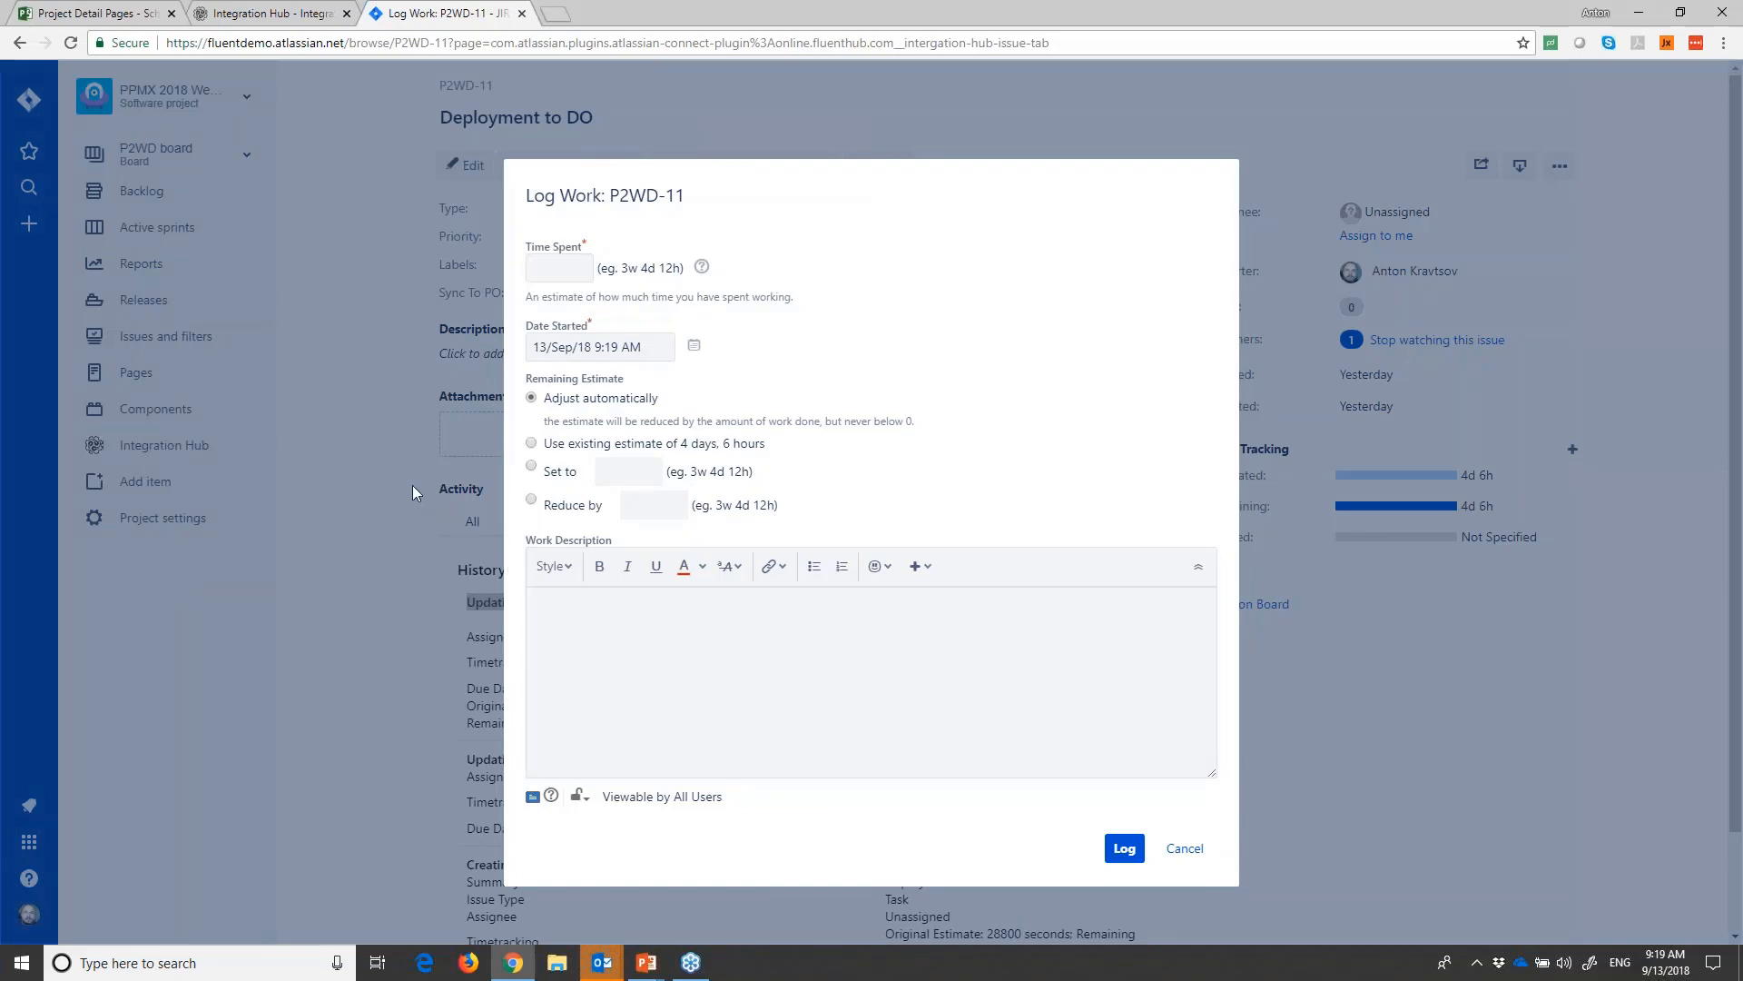
pyautogui.click(1194, 849)
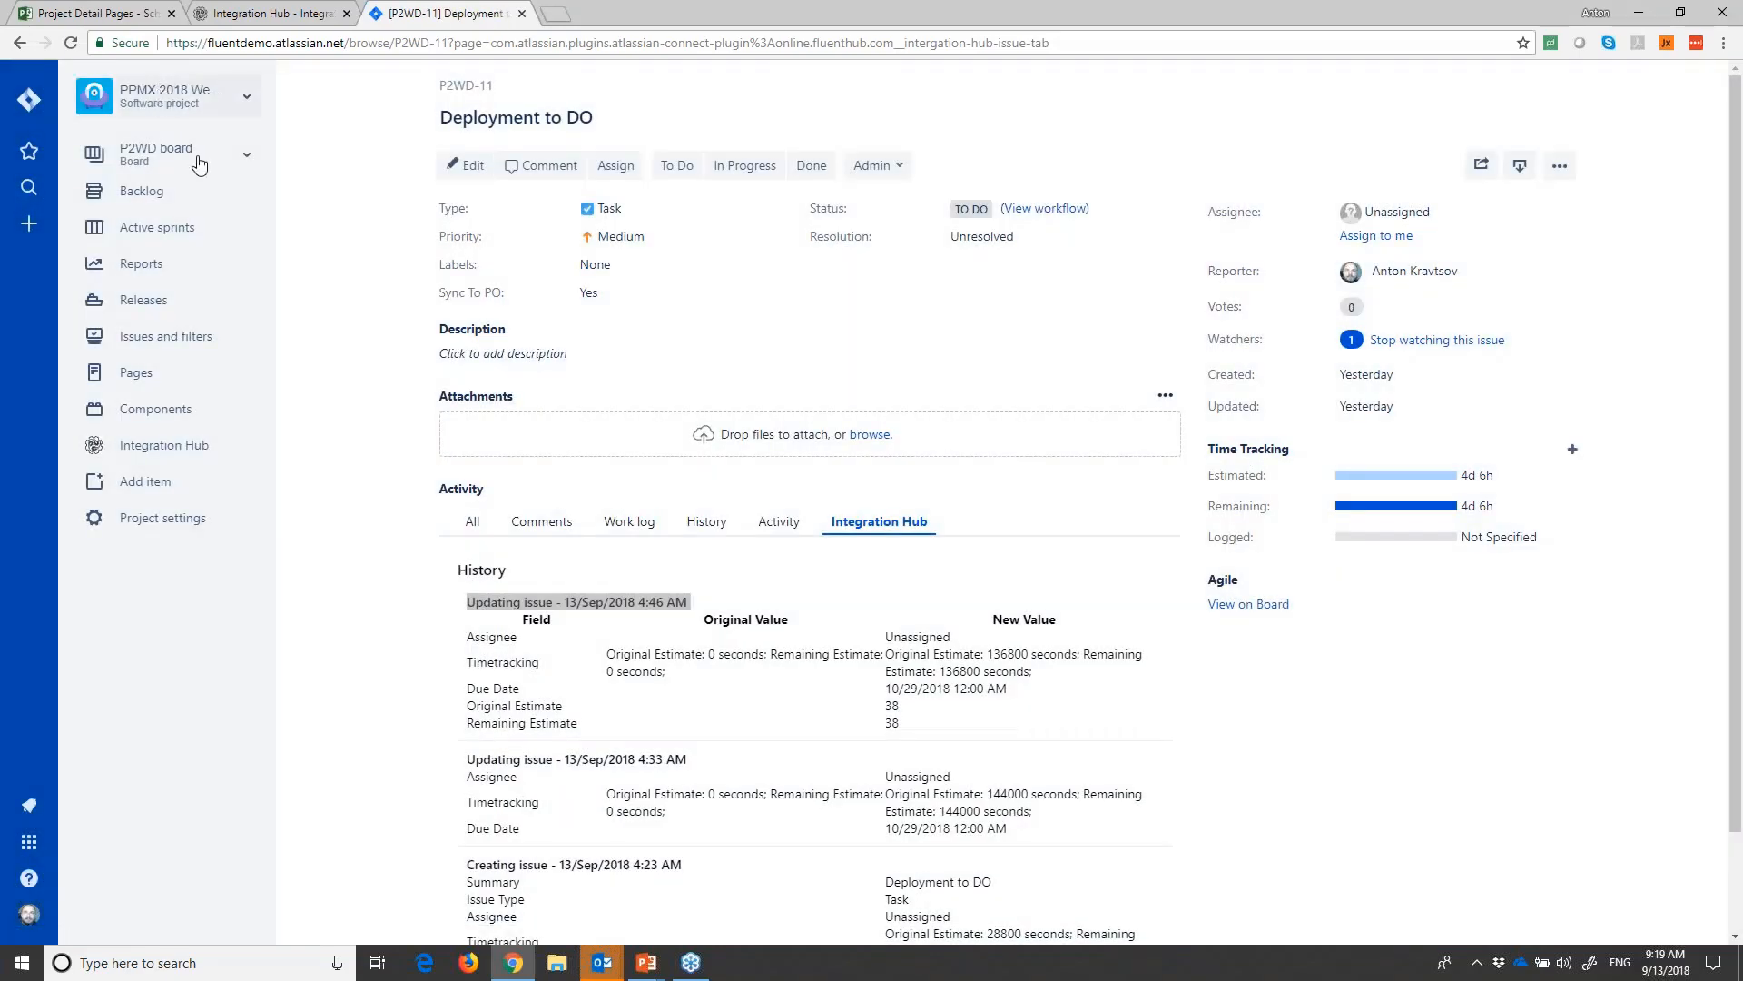
# - View the Jira project's Integration Hub page, and search the scenarios in the Integration Hub web app for "ppmx"
pyautogui.click(147, 447)
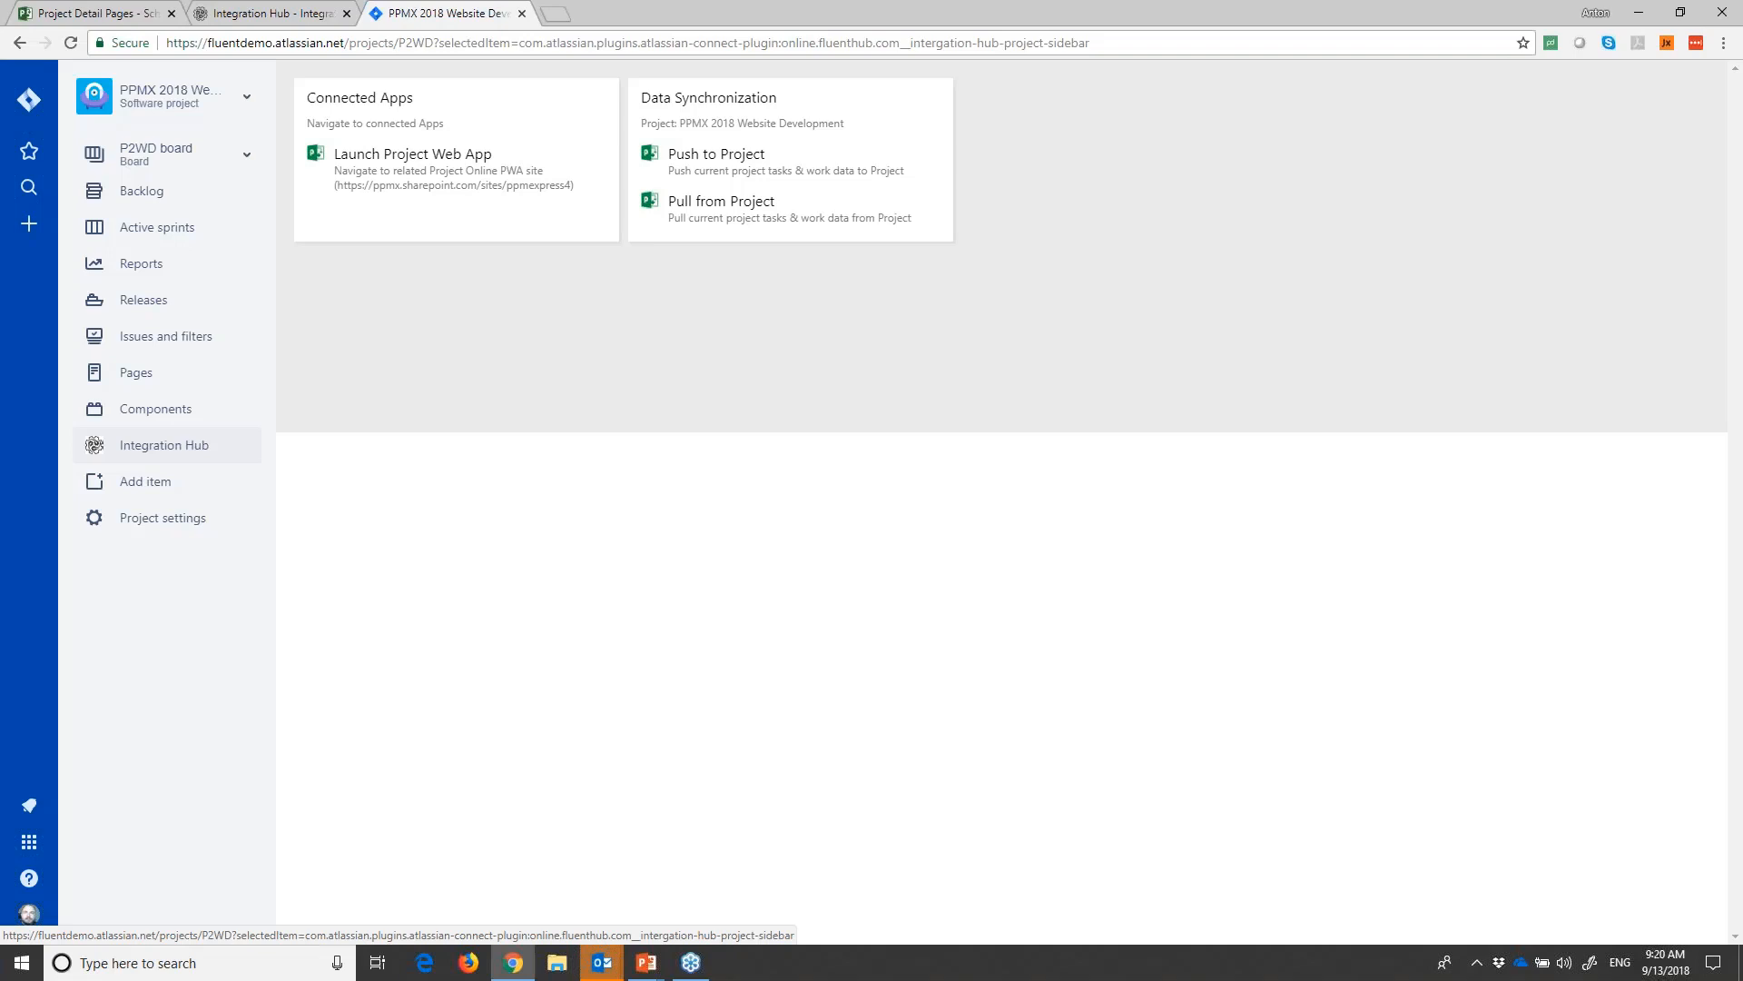
pyautogui.click(272, 13)
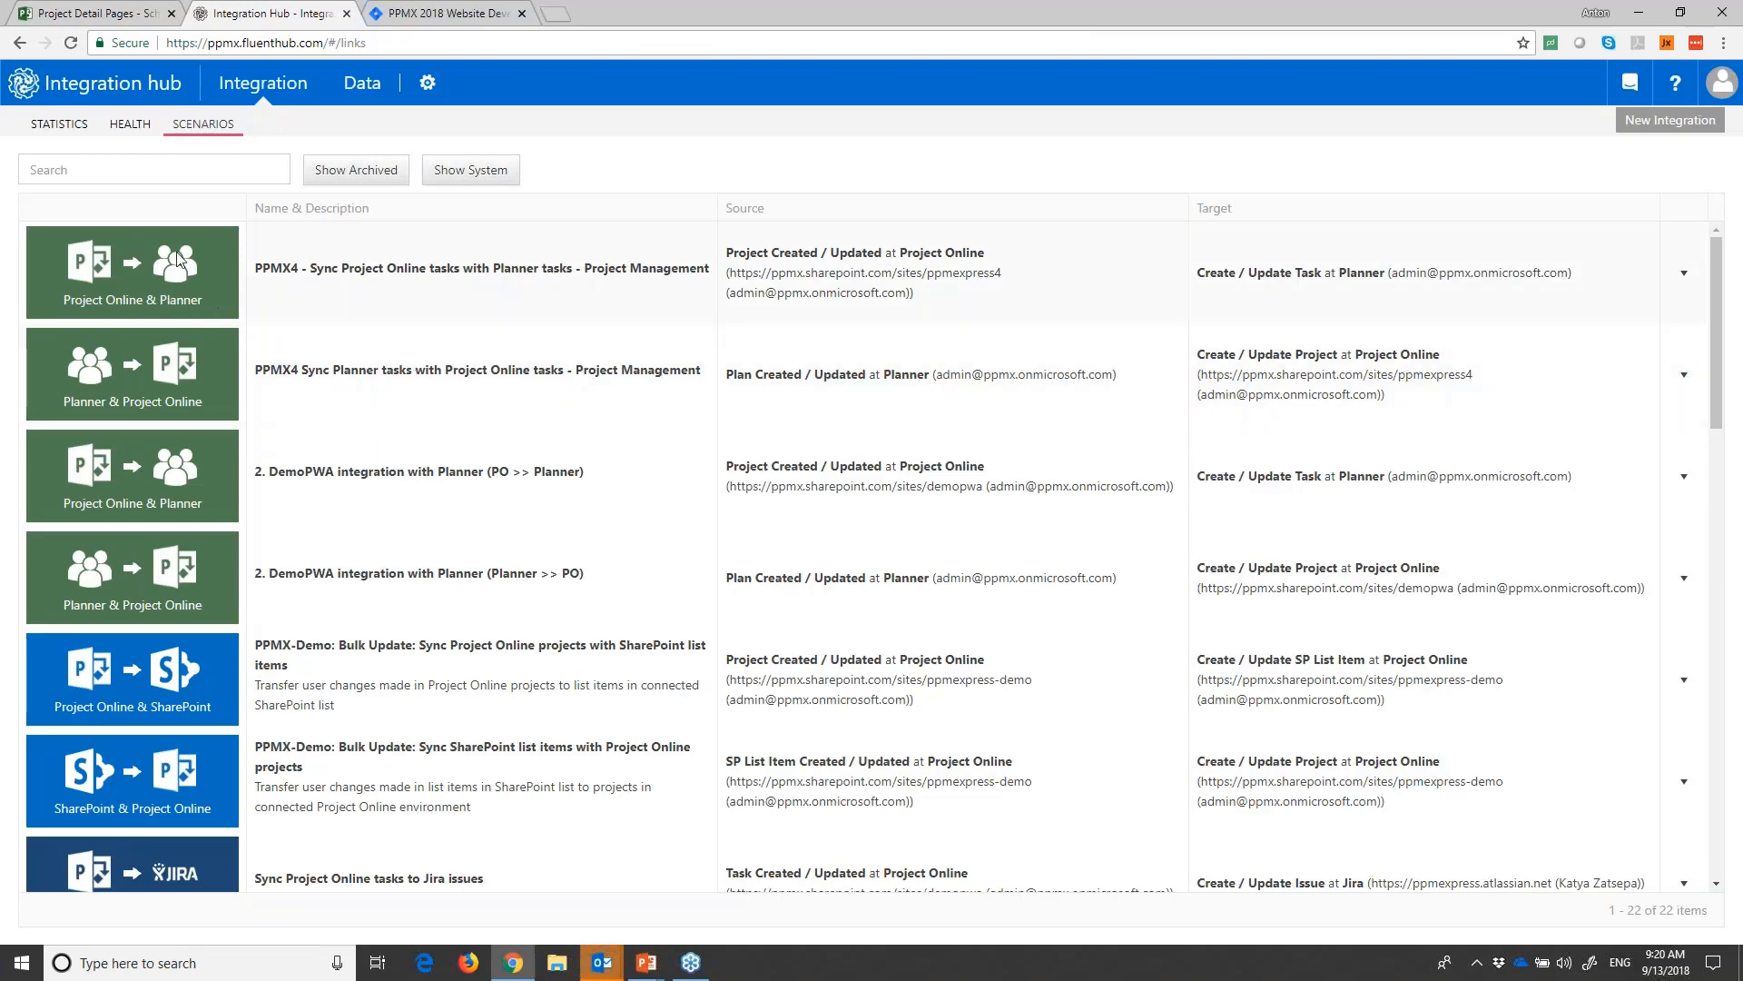
pyautogui.click(149, 172)
pyautogui.write('pp')
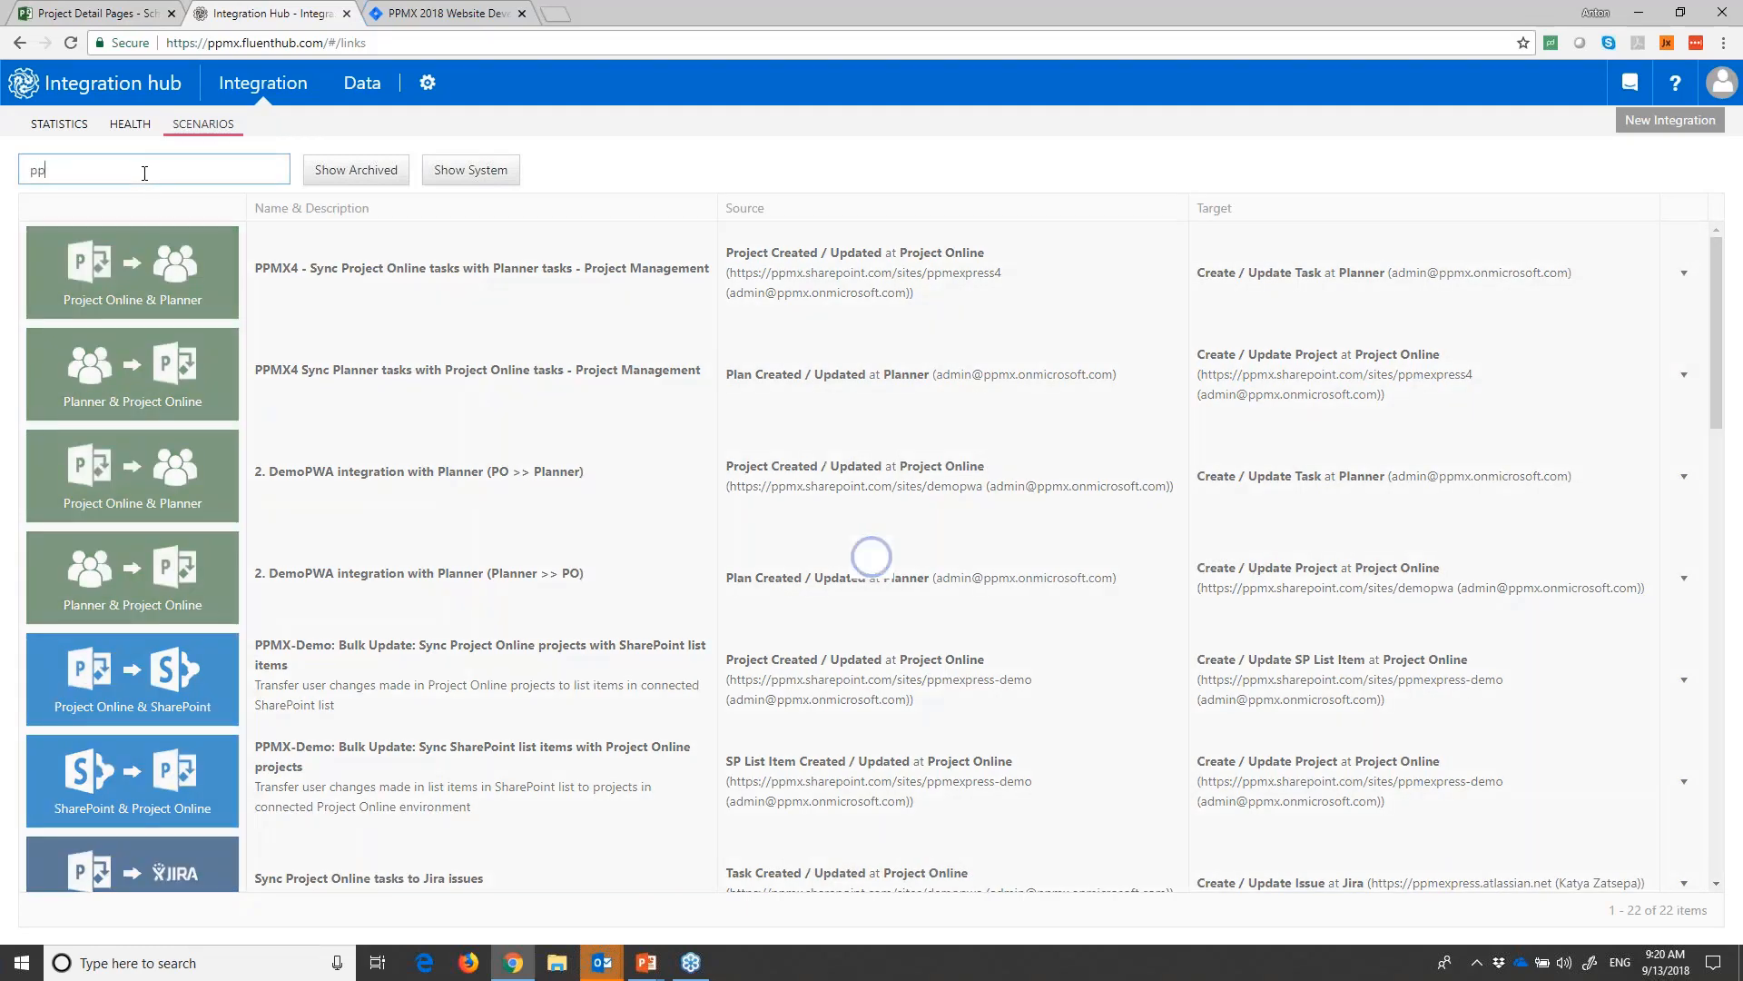
pyautogui.write('mx')
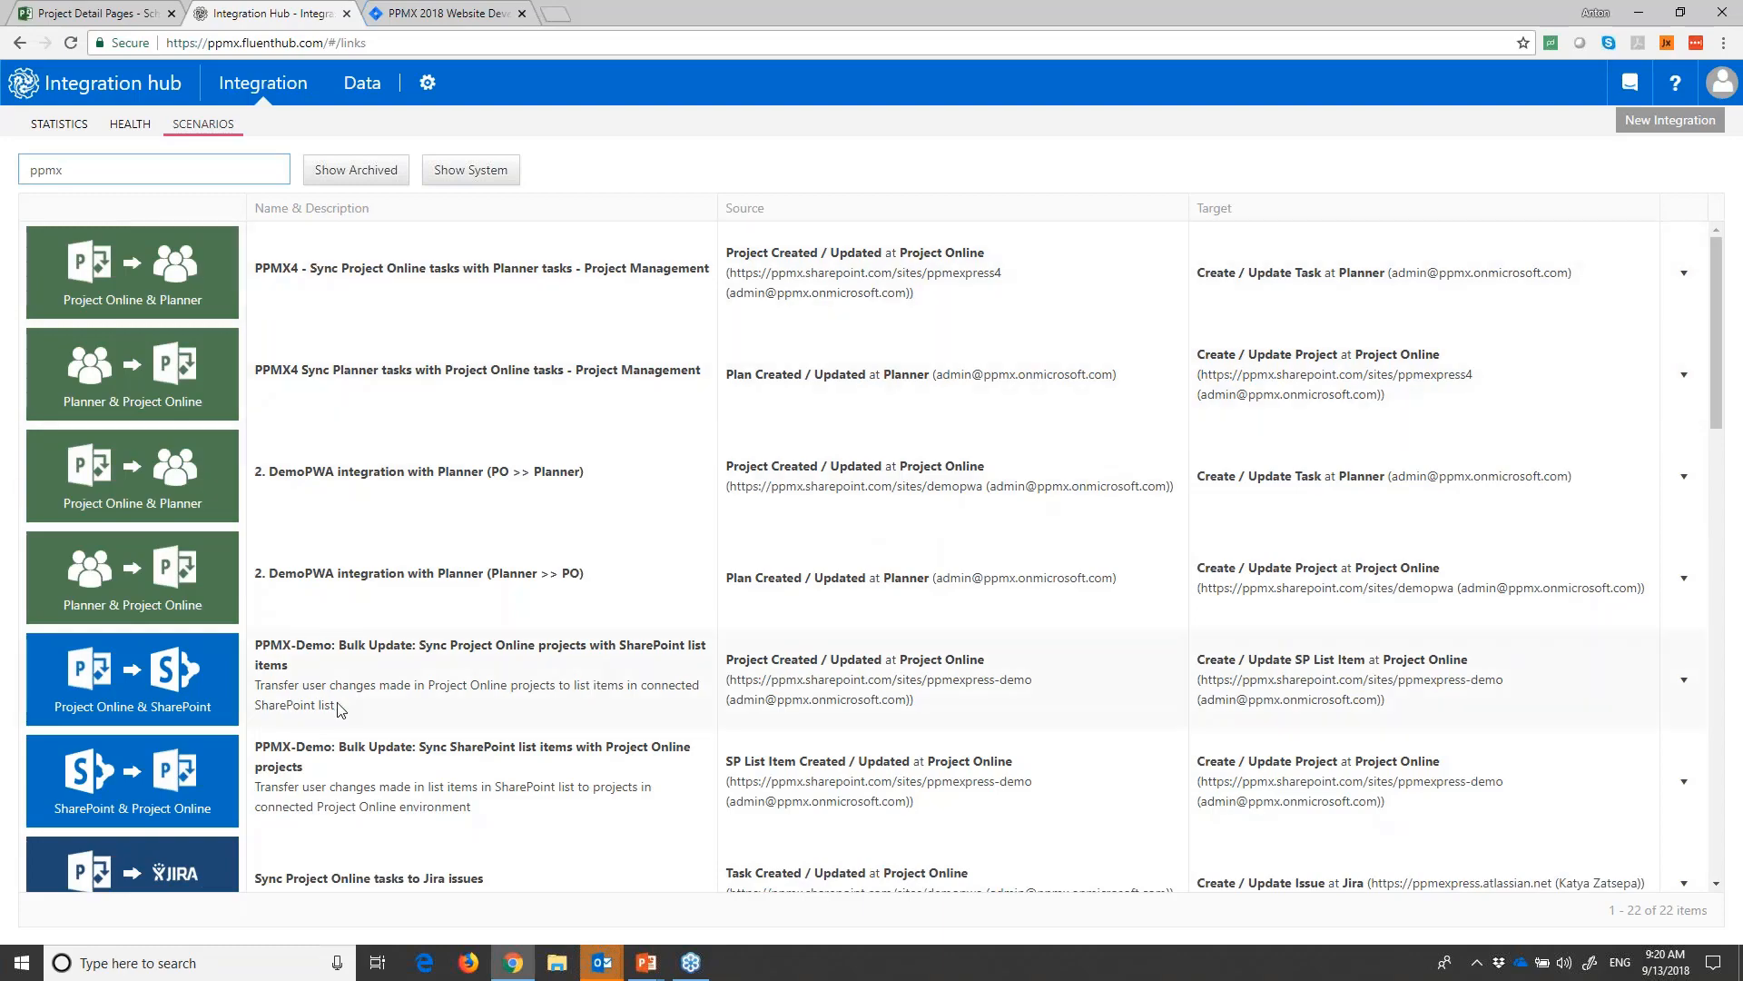
# - Open for editing the Sync Project Online tasks to Jira issues scenario that links the ppmexpress4 site with fluentdemo.atlassian.net
pyautogui.scroll(-7, 336, 701)
pyautogui.scroll(7, 336, 701)
pyautogui.scroll(-3, 360, 514)
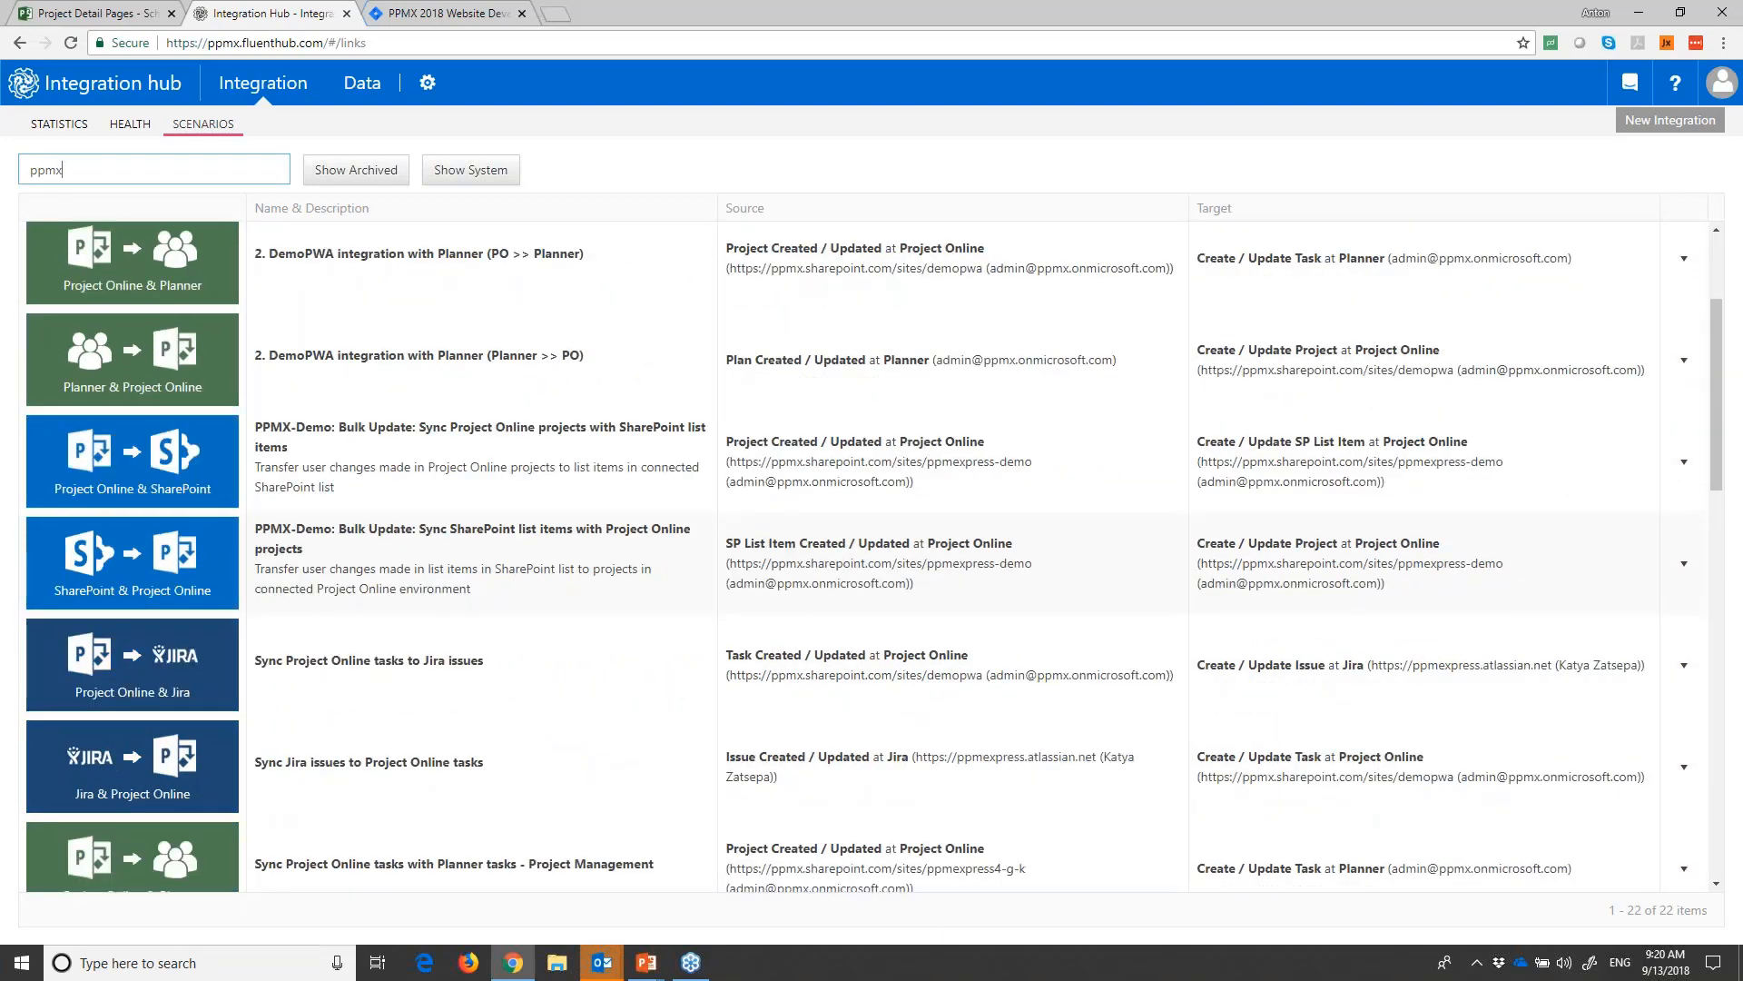
pyautogui.scroll(-5, 109, 813)
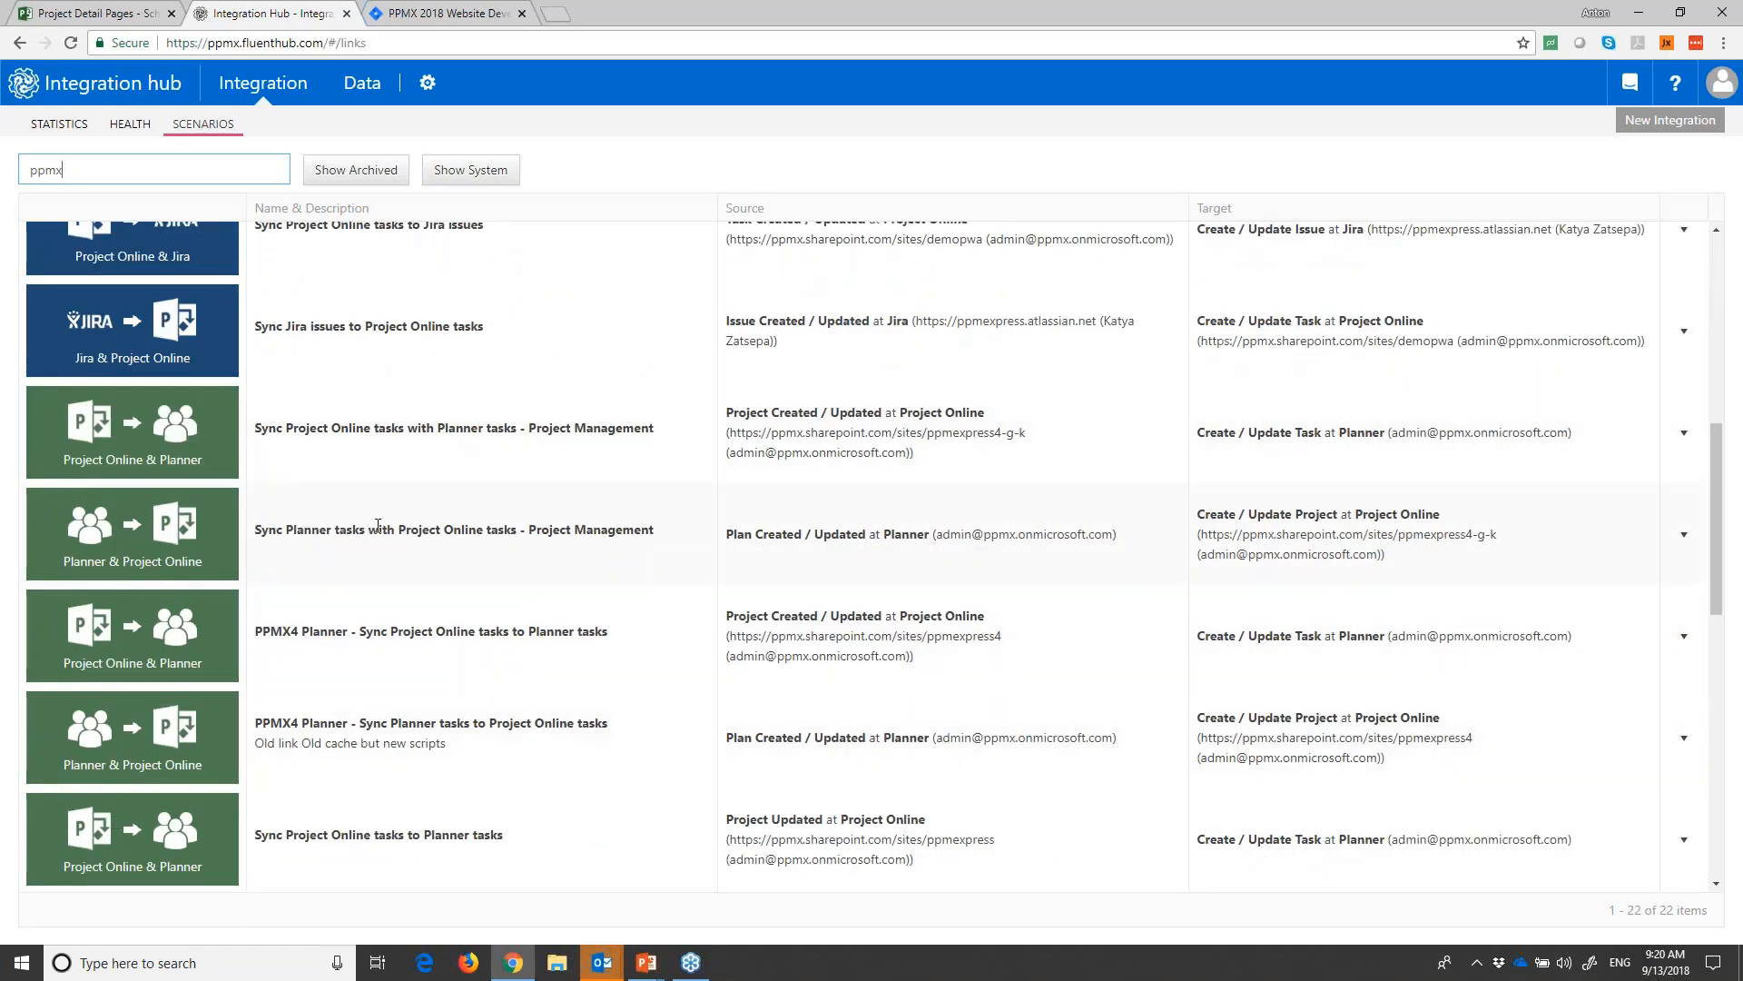
pyautogui.scroll(8, 365, 520)
pyautogui.scroll(-2, 399, 622)
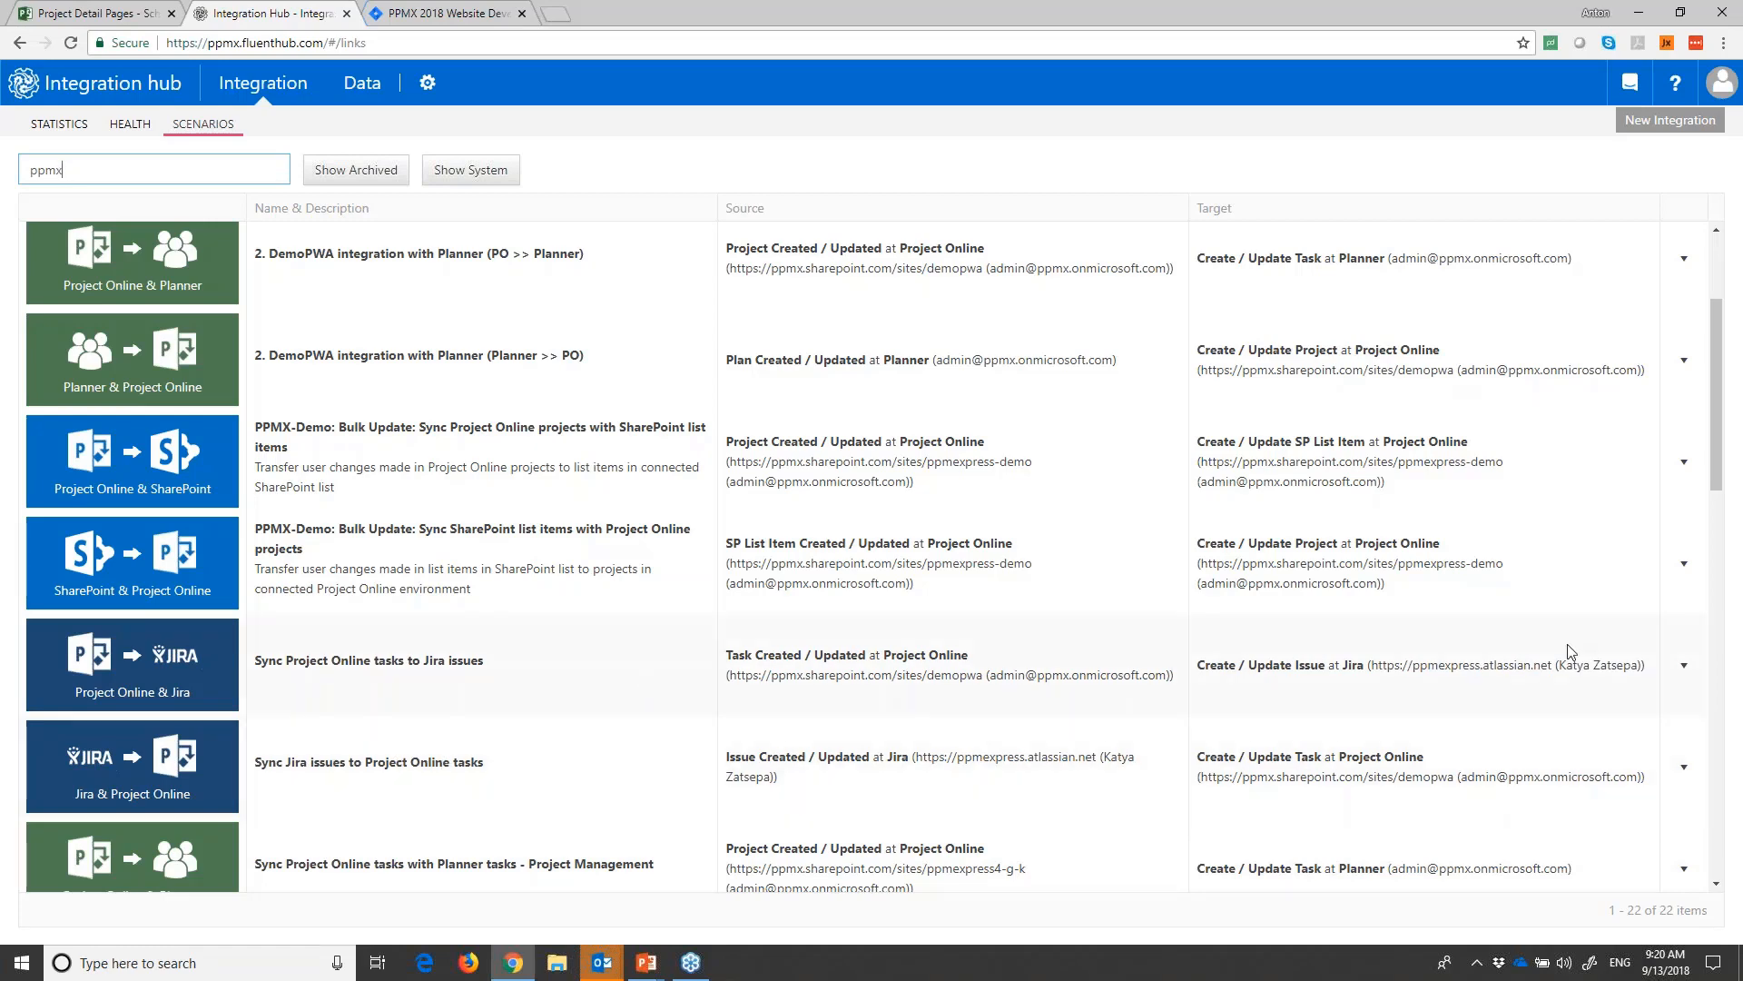
pyautogui.click(1684, 667)
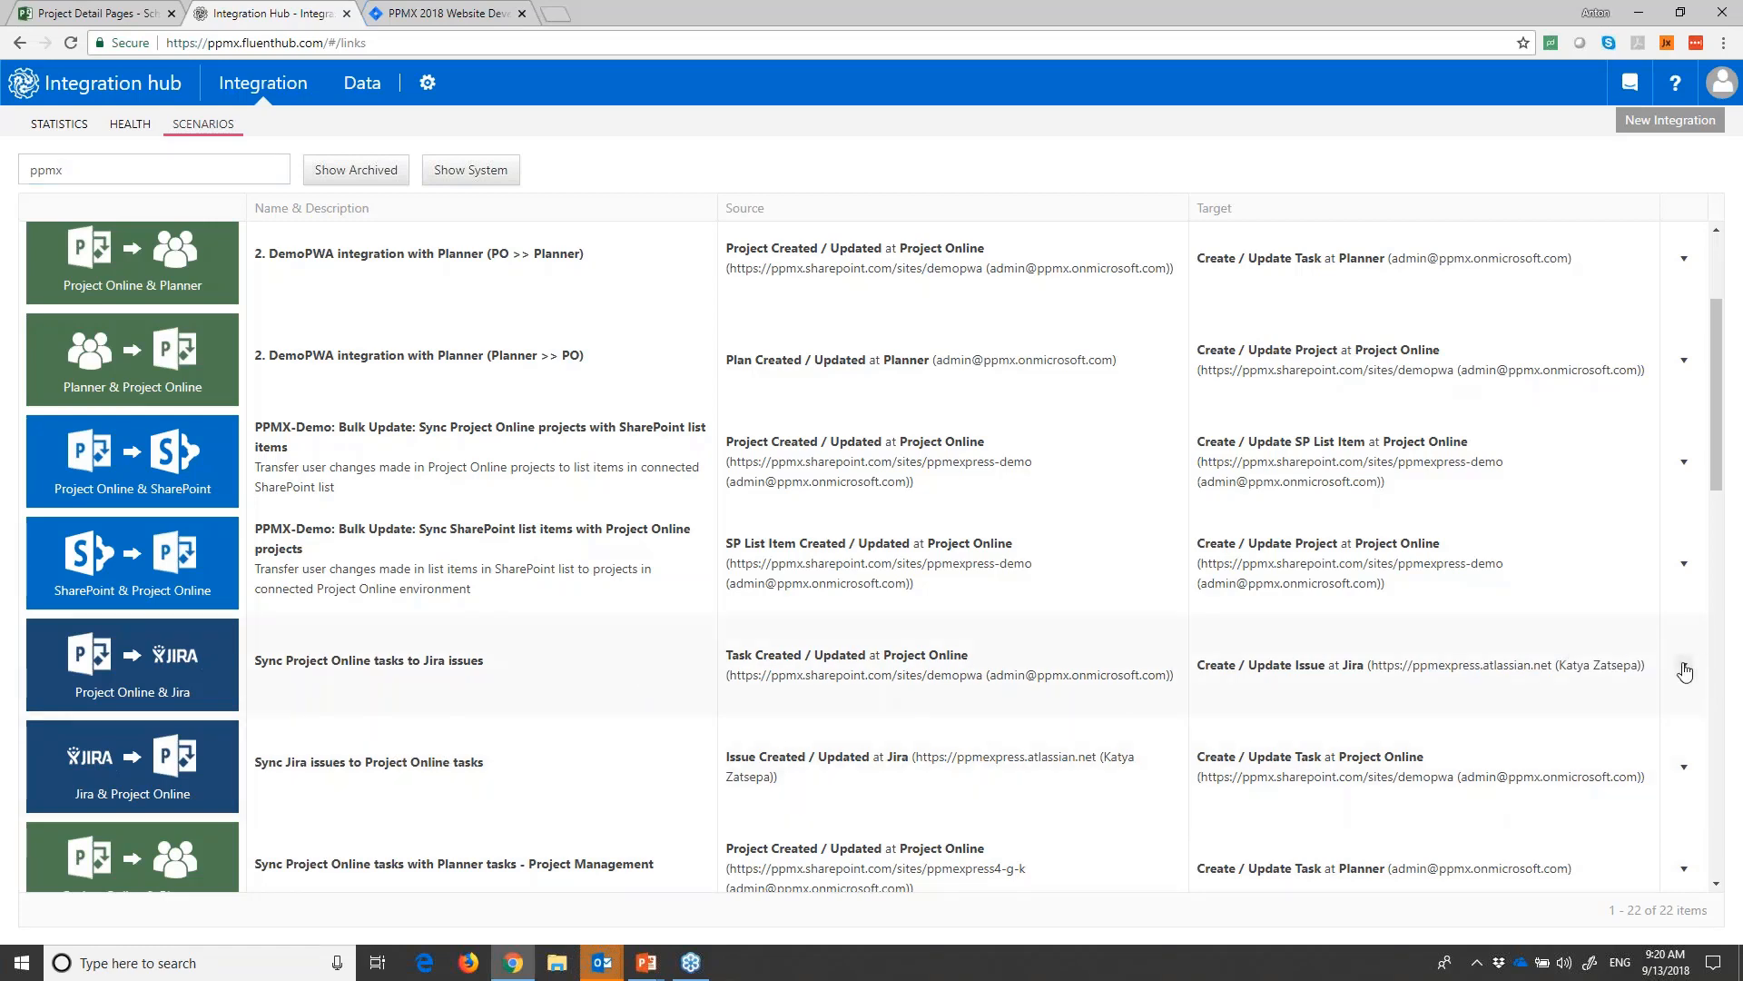
pyautogui.scroll(-12, 1044, 755)
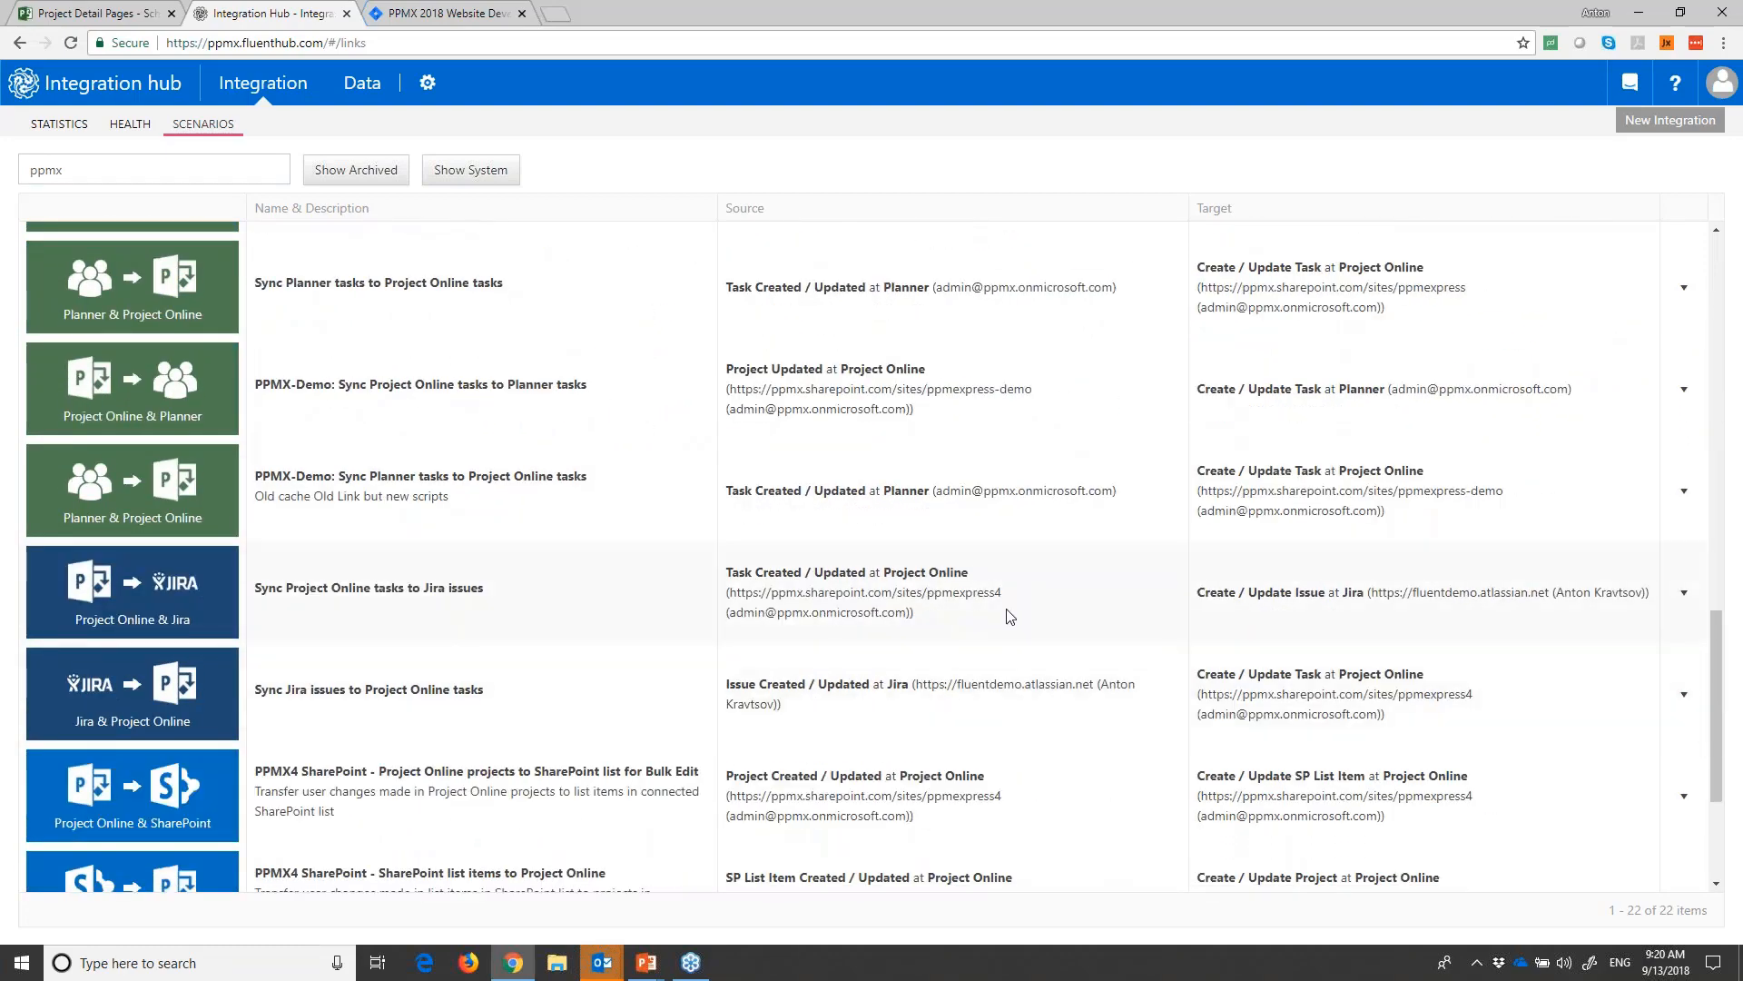
pyautogui.click(1684, 592)
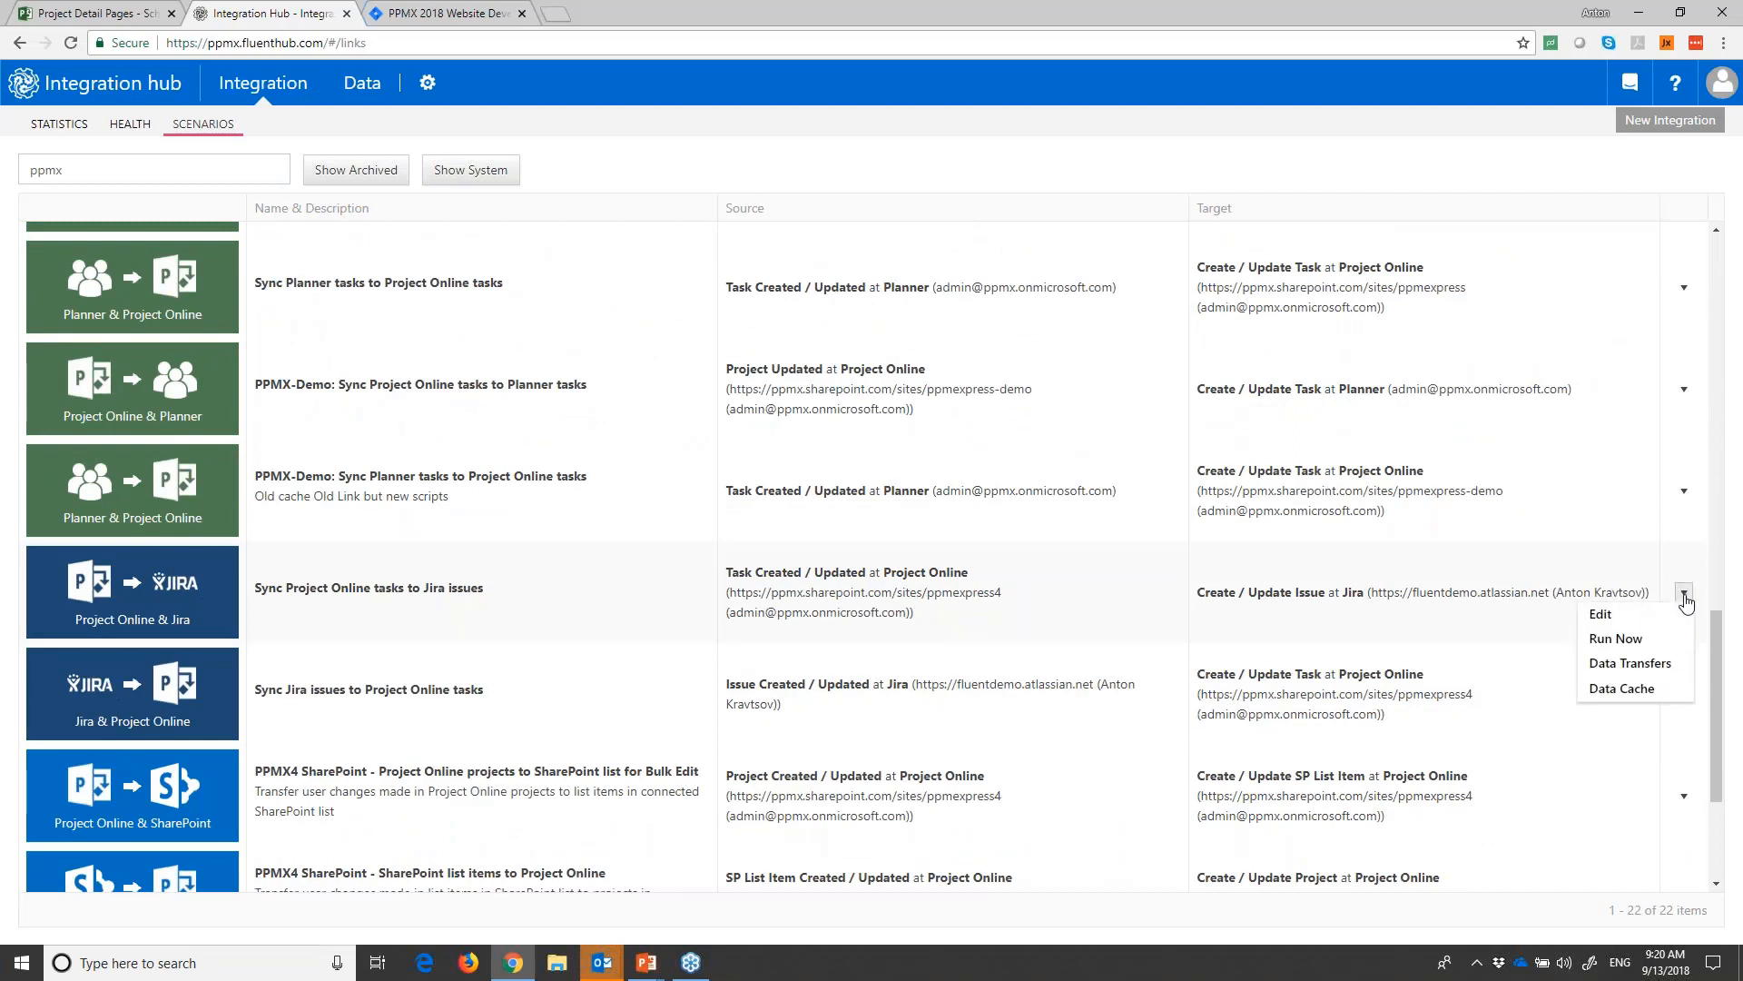
pyautogui.click(1602, 615)
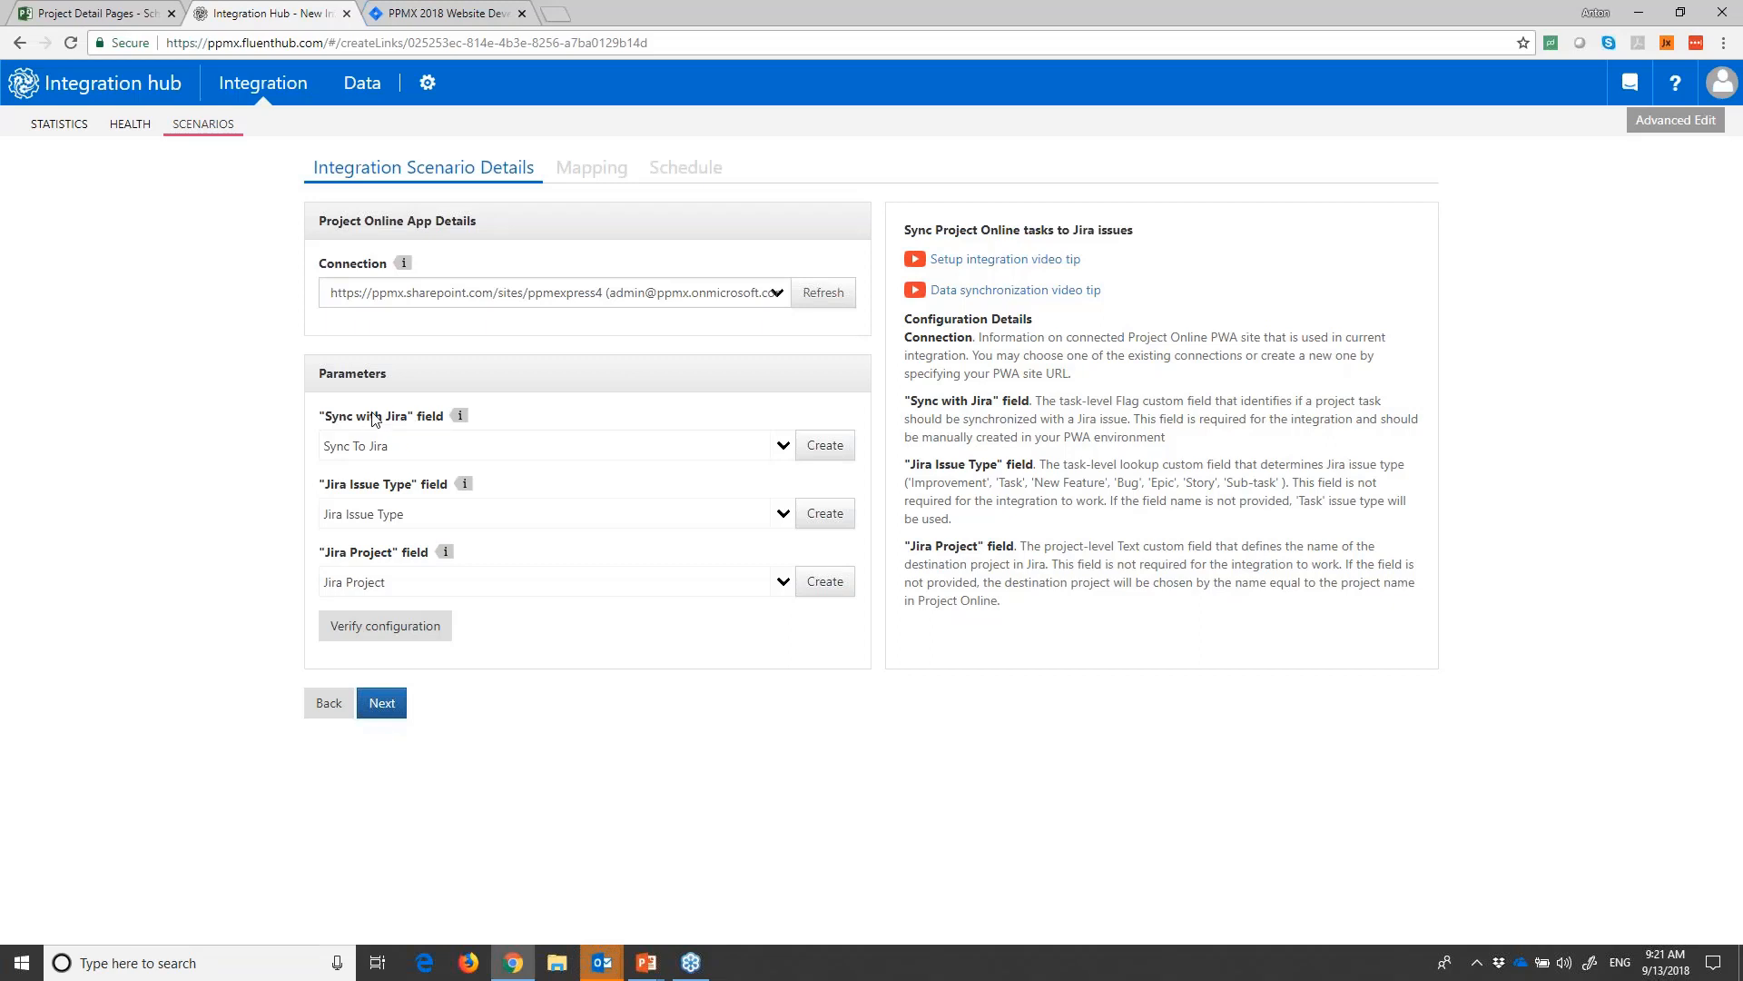
# - Compare the scenario's field parameters with the Project Online schedule columns and the Jira Project field in the project summary
pyautogui.click(100, 13)
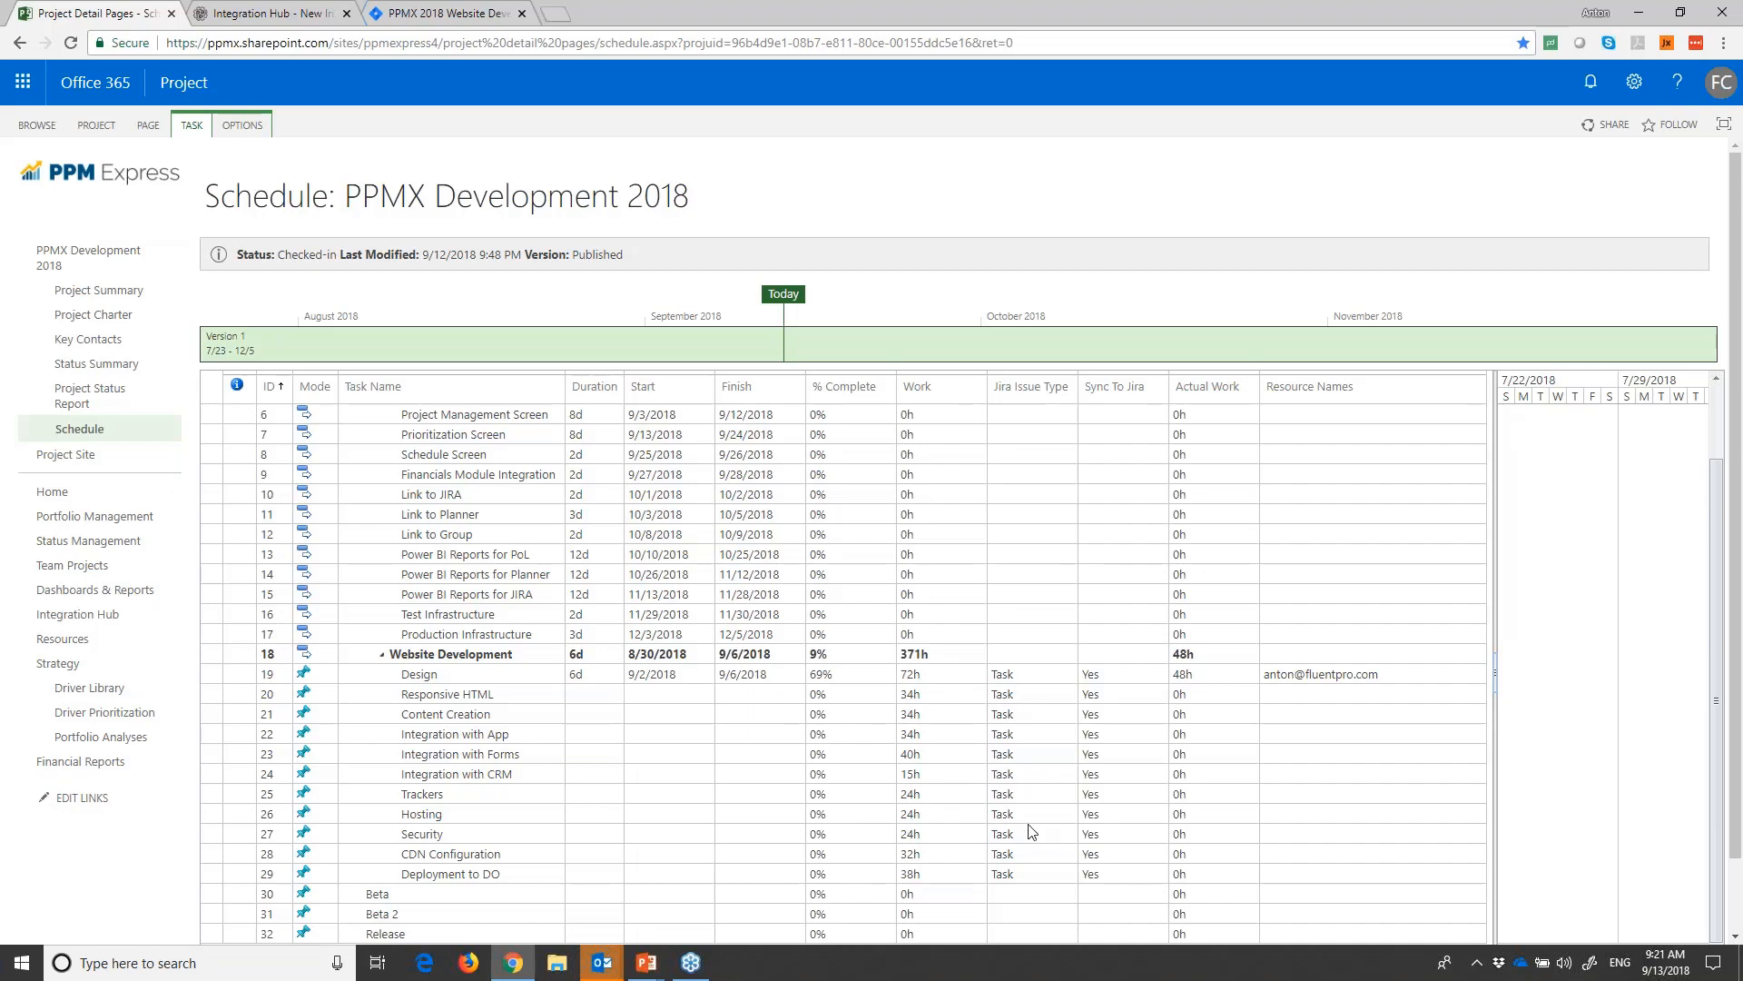
pyautogui.click(259, 12)
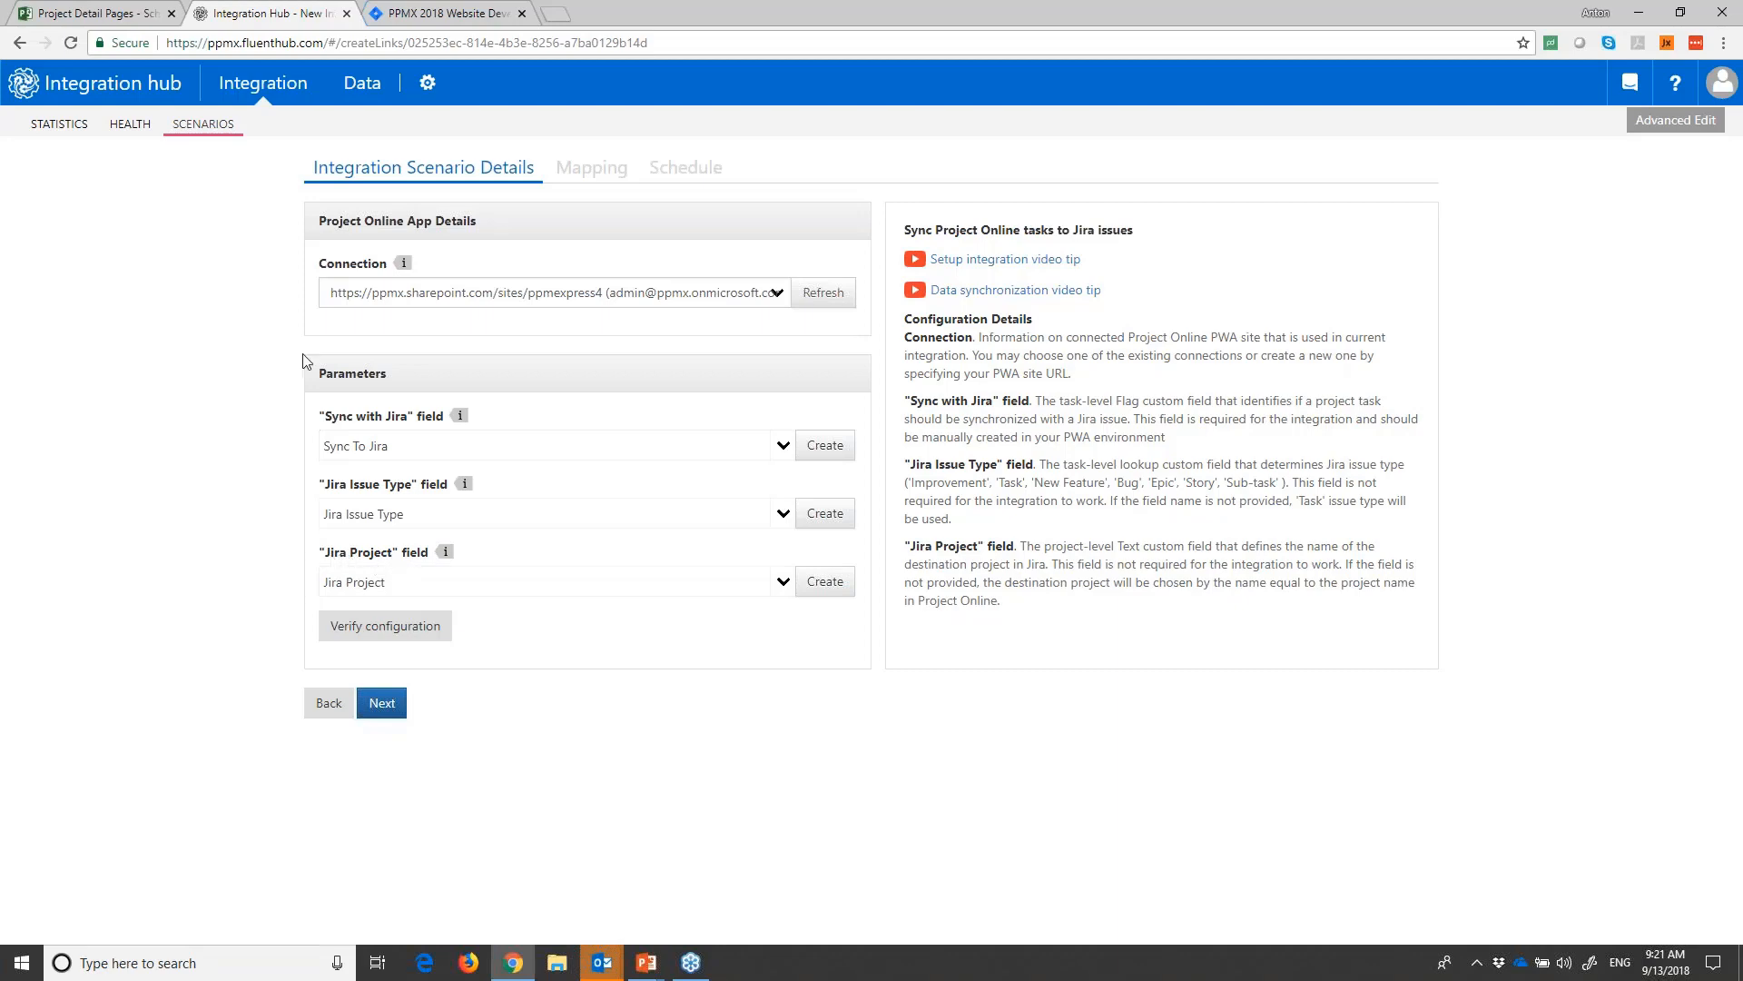
pyautogui.click(127, 13)
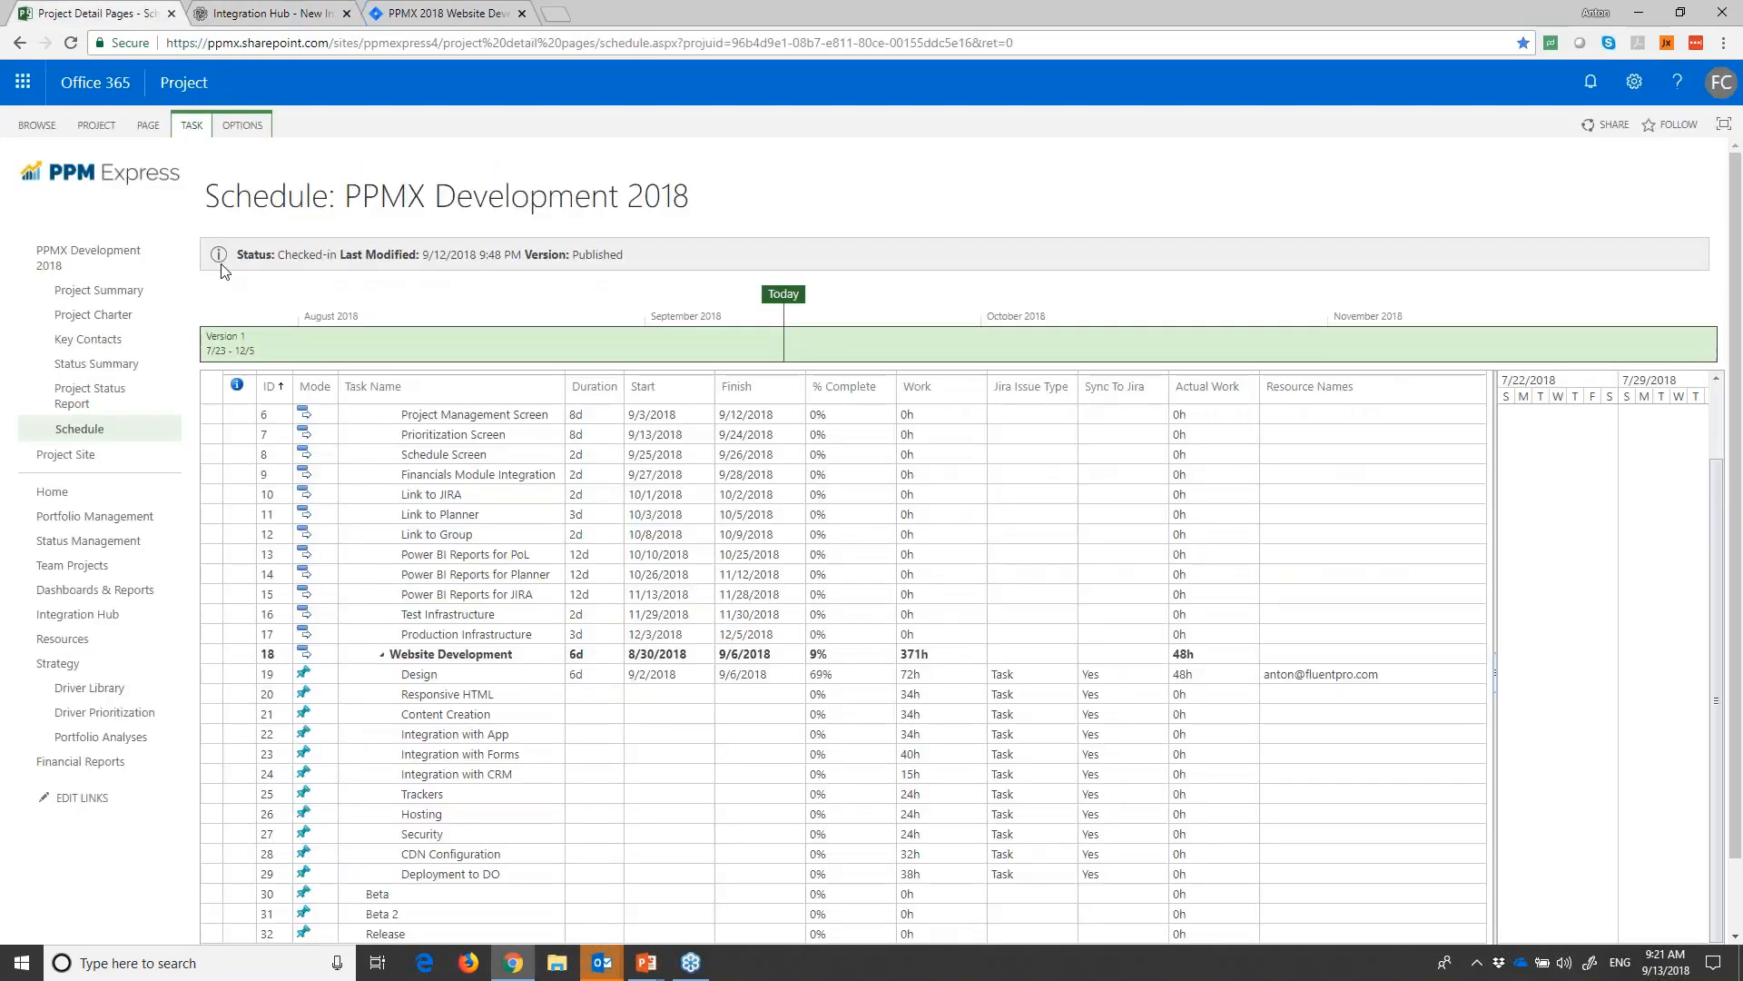
pyautogui.click(93, 292)
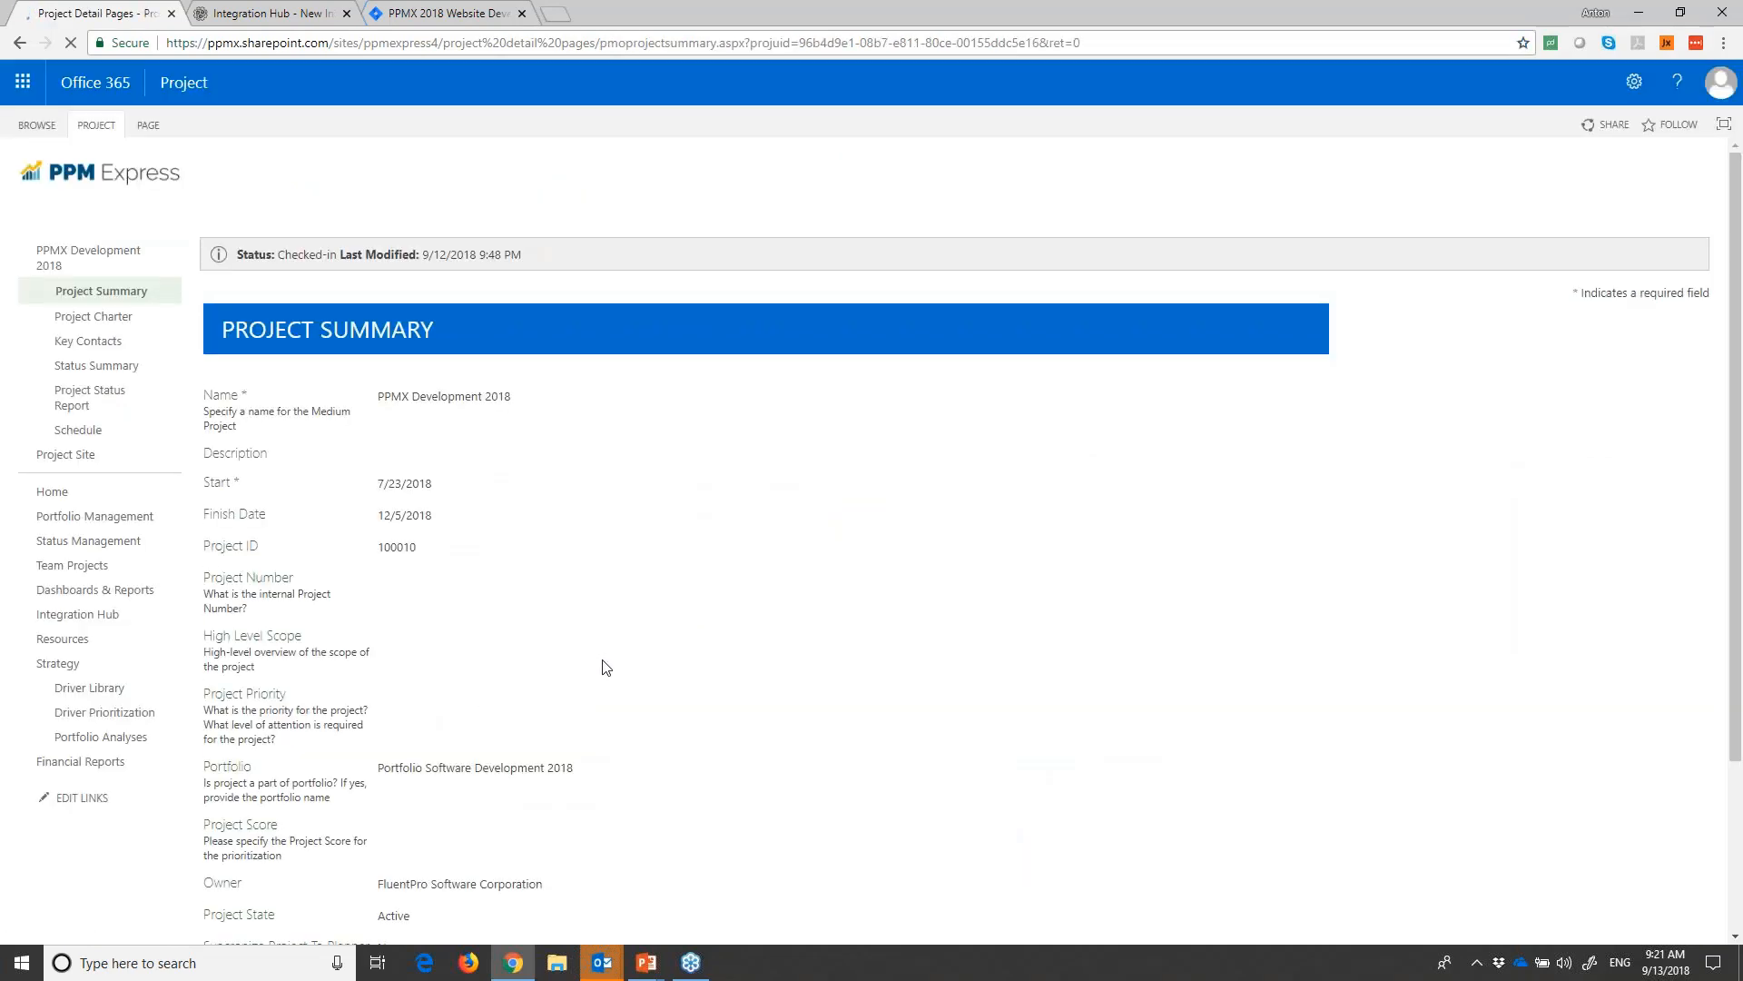
pyautogui.scroll(-3, 604, 667)
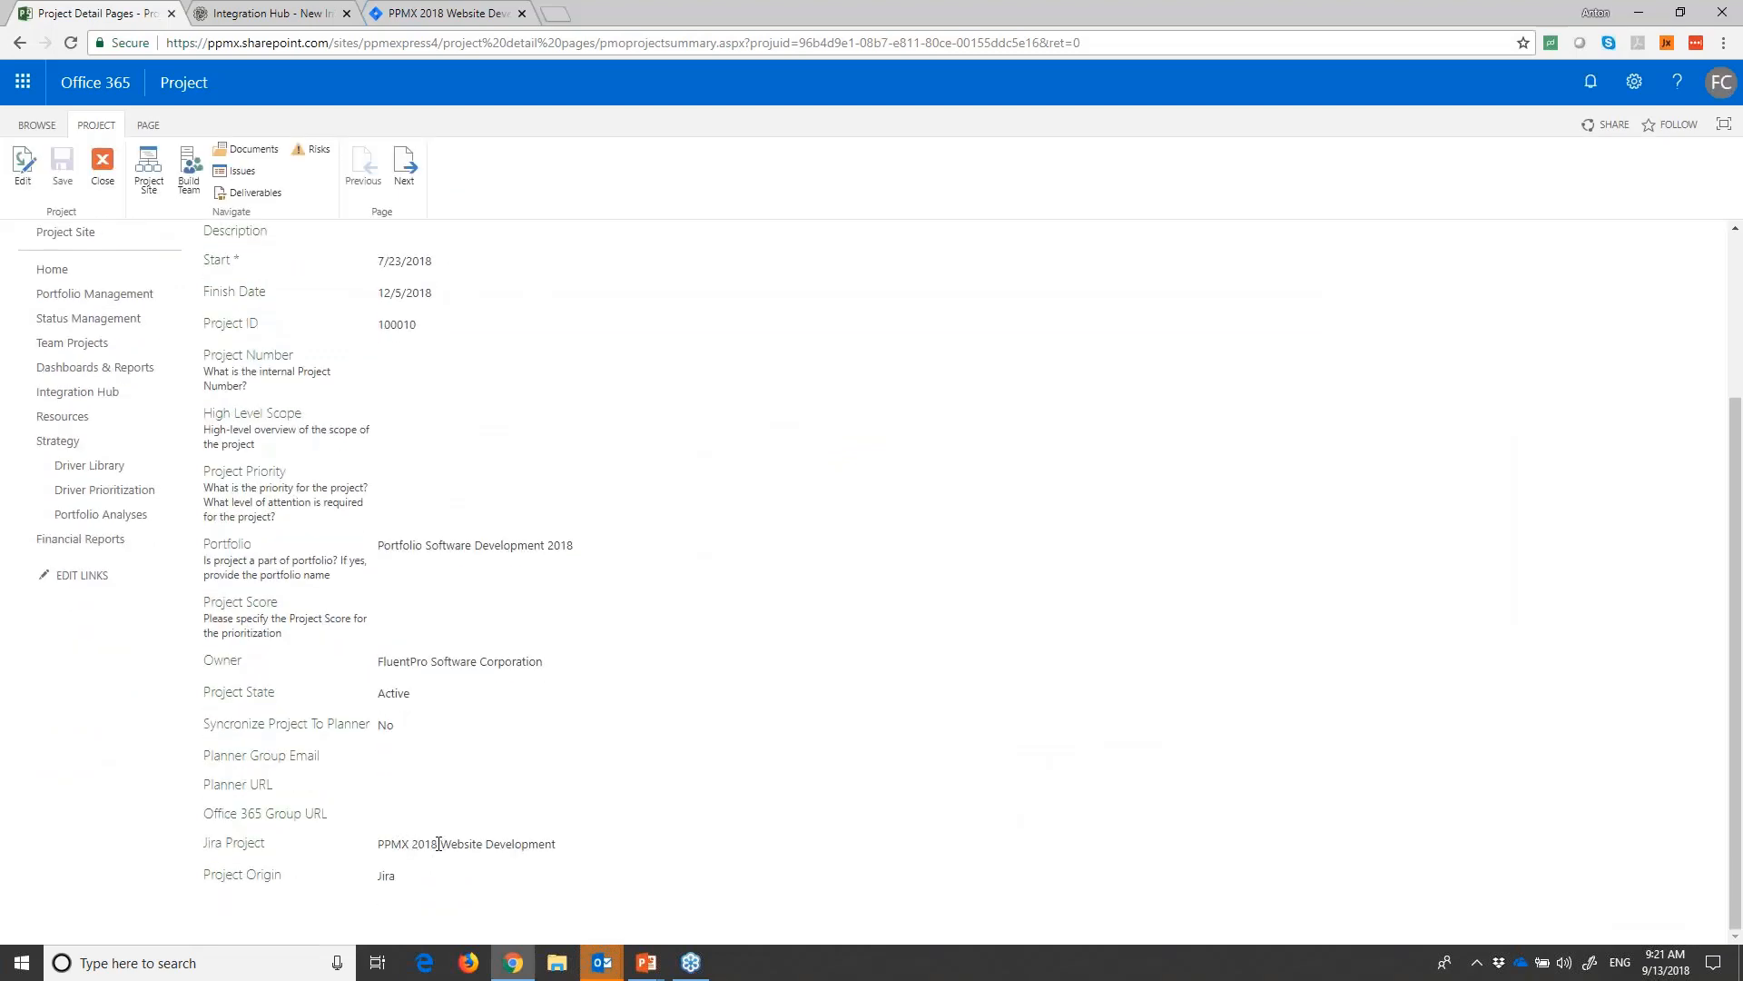
# - Check the Jira project's Integration Hub page, and advance the scenario in Integration Hub to its Jira App Details
pyautogui.click(429, 11)
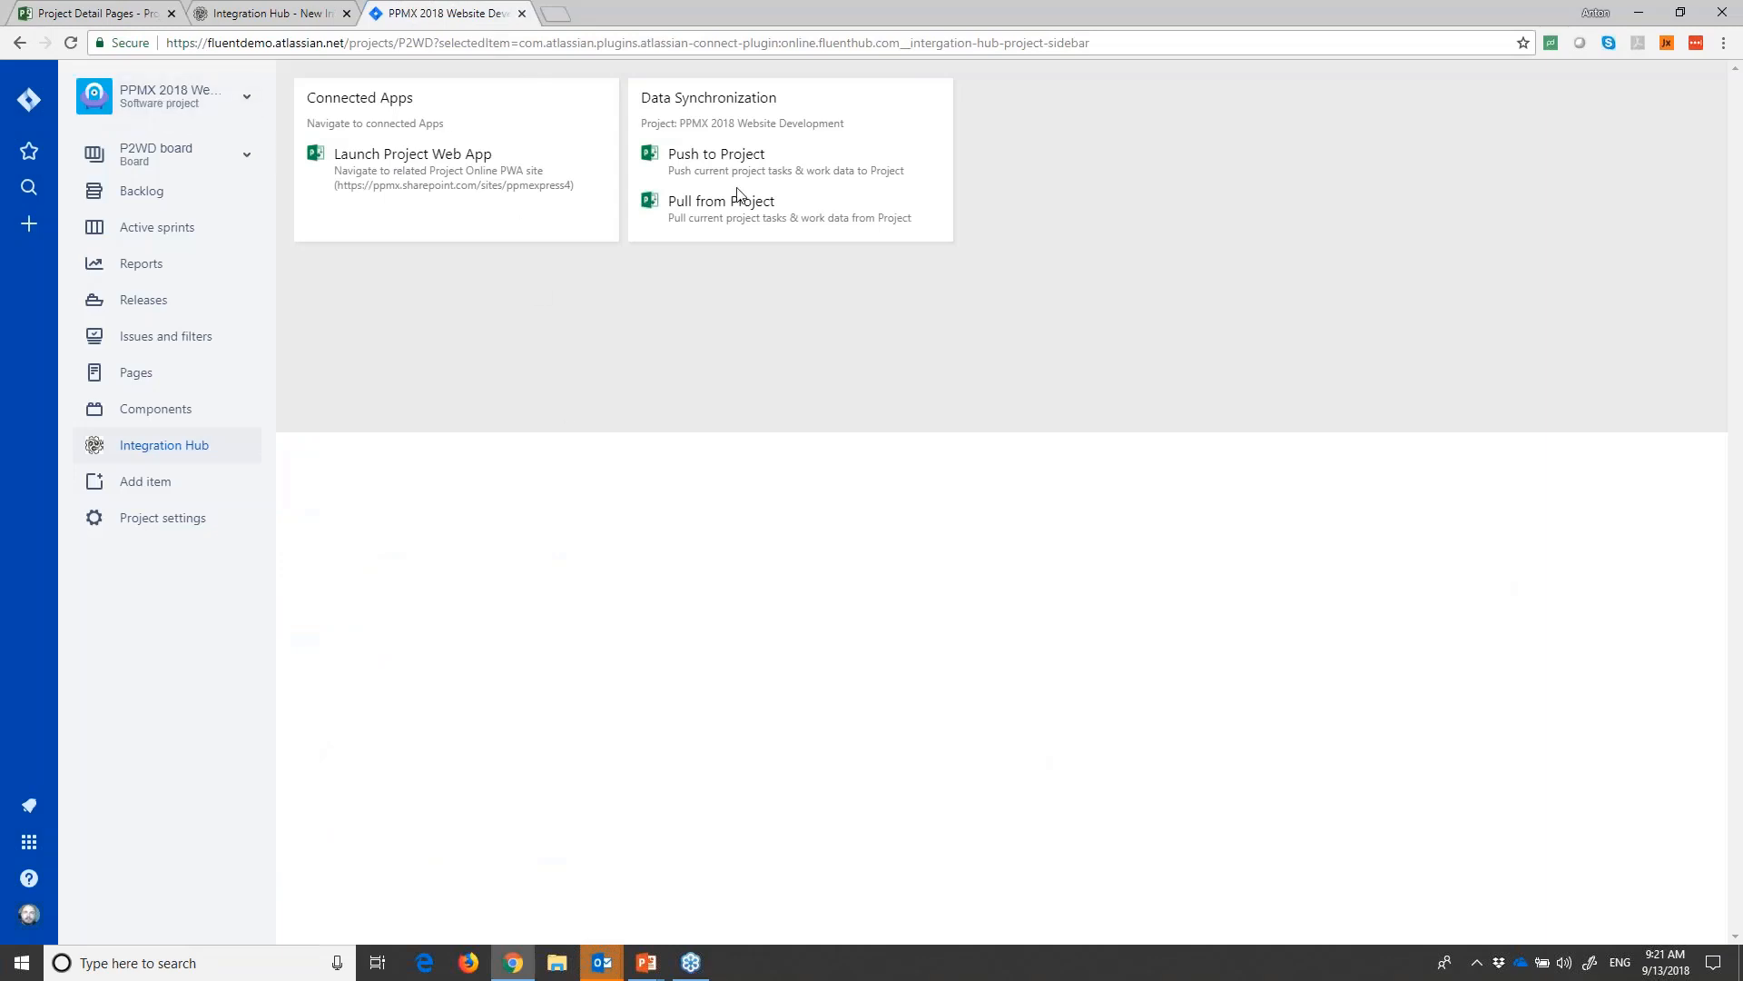
pyautogui.click(255, 12)
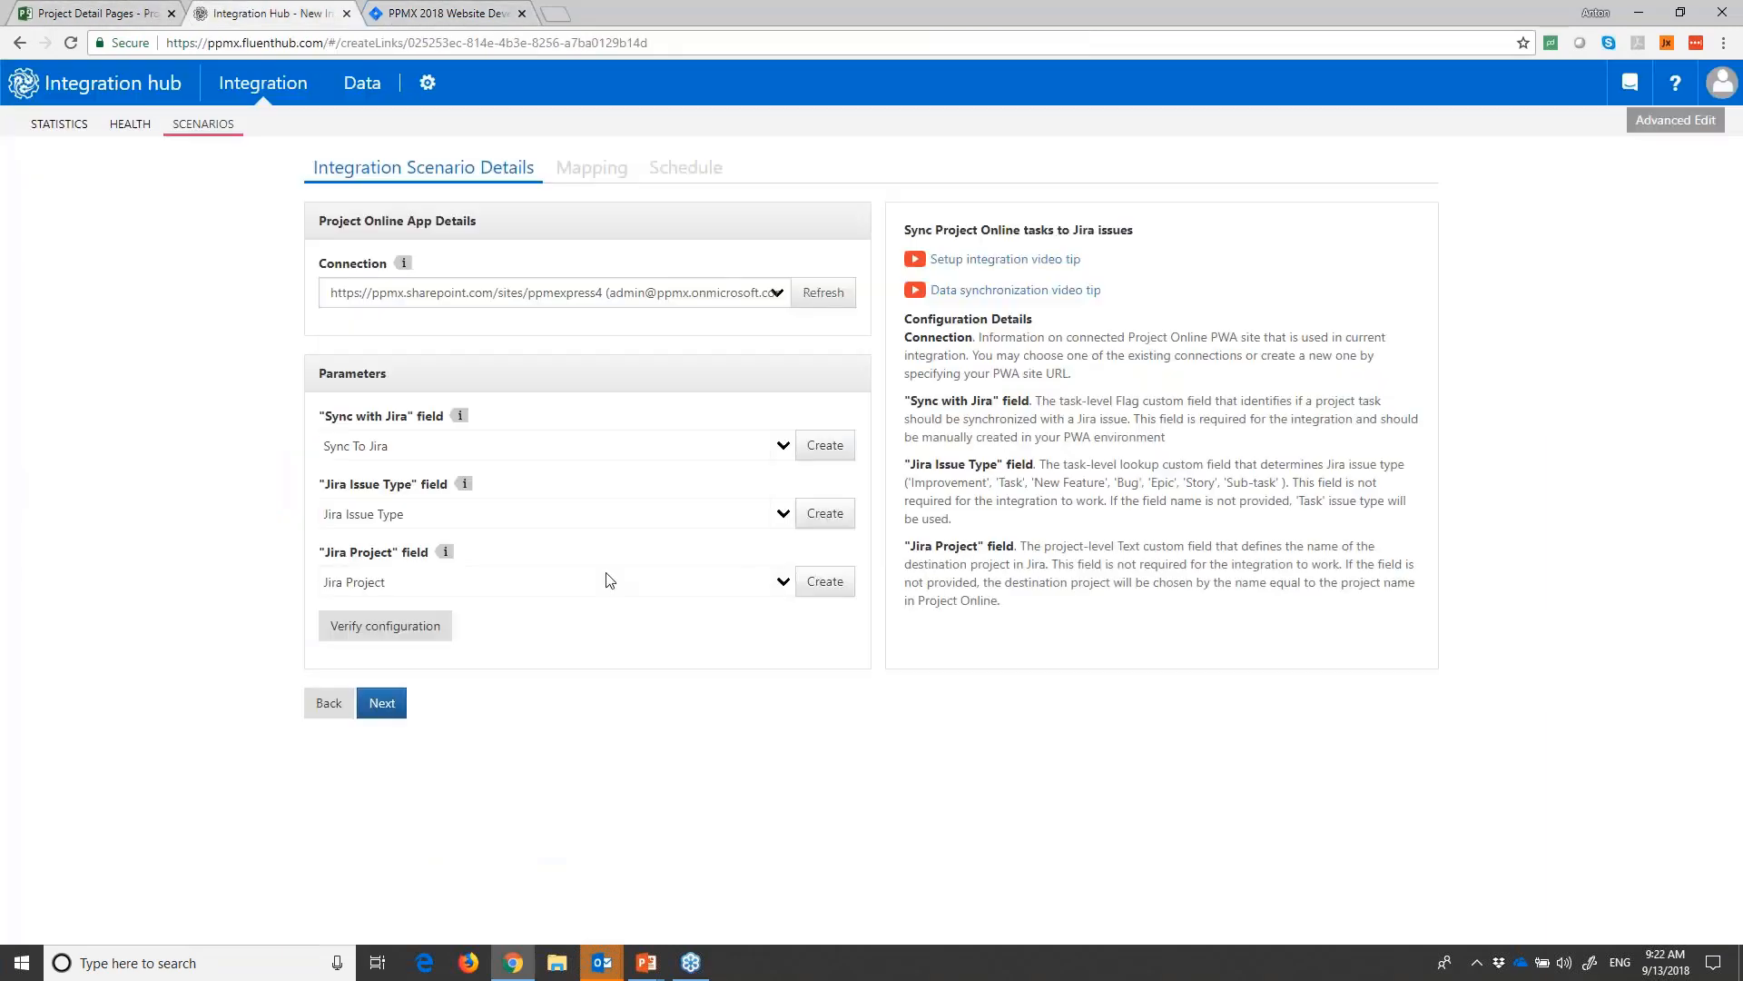
pyautogui.click(382, 704)
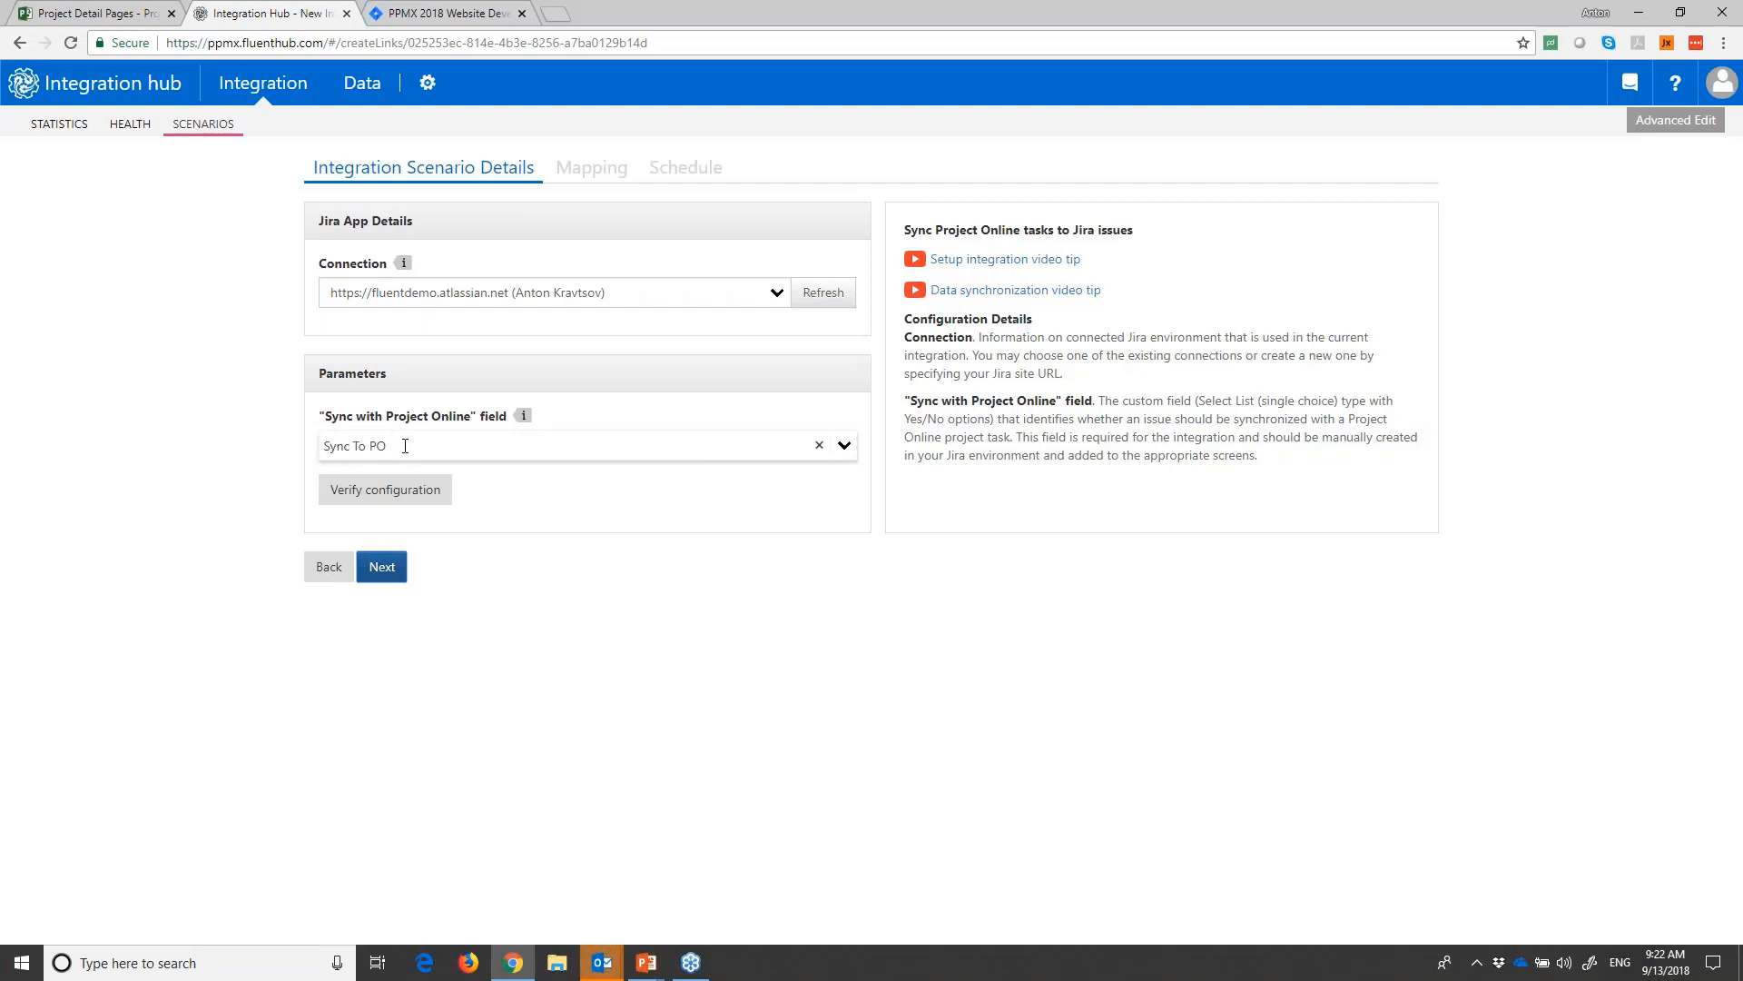
# - Check the Sync To PO field among all issues of the Jira project, and advance the Integration Hub scenario to its field mapping
pyautogui.click(426, 13)
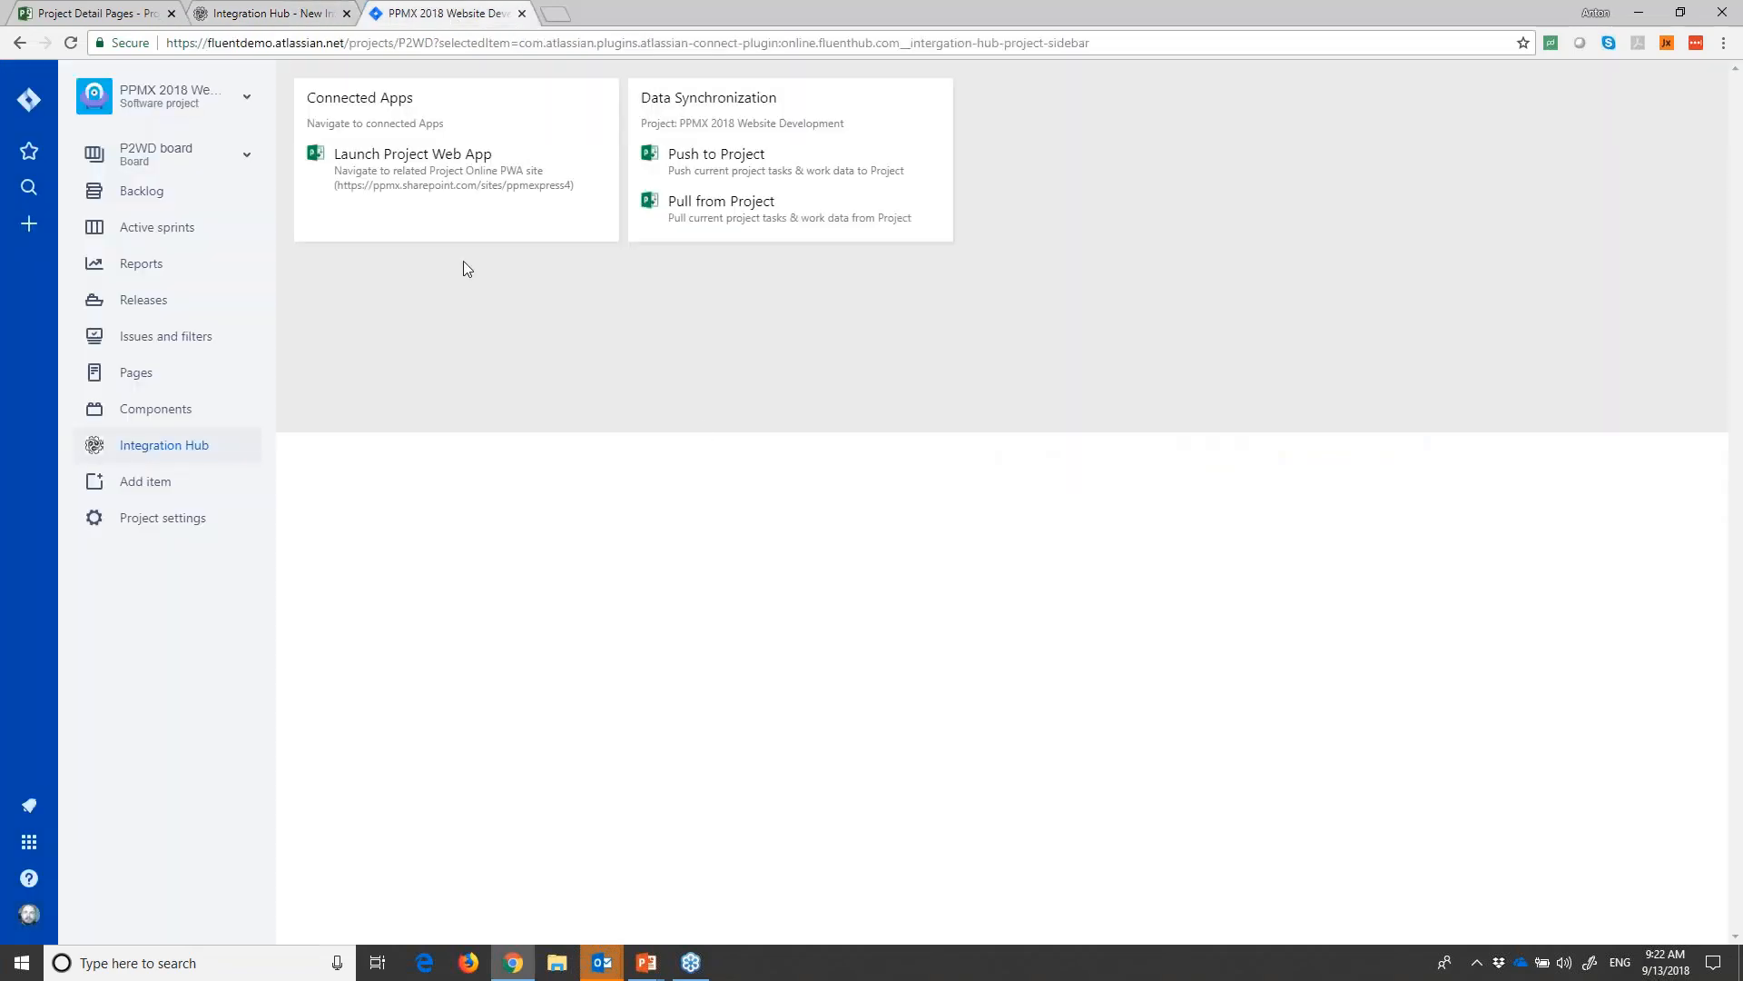
pyautogui.click(159, 336)
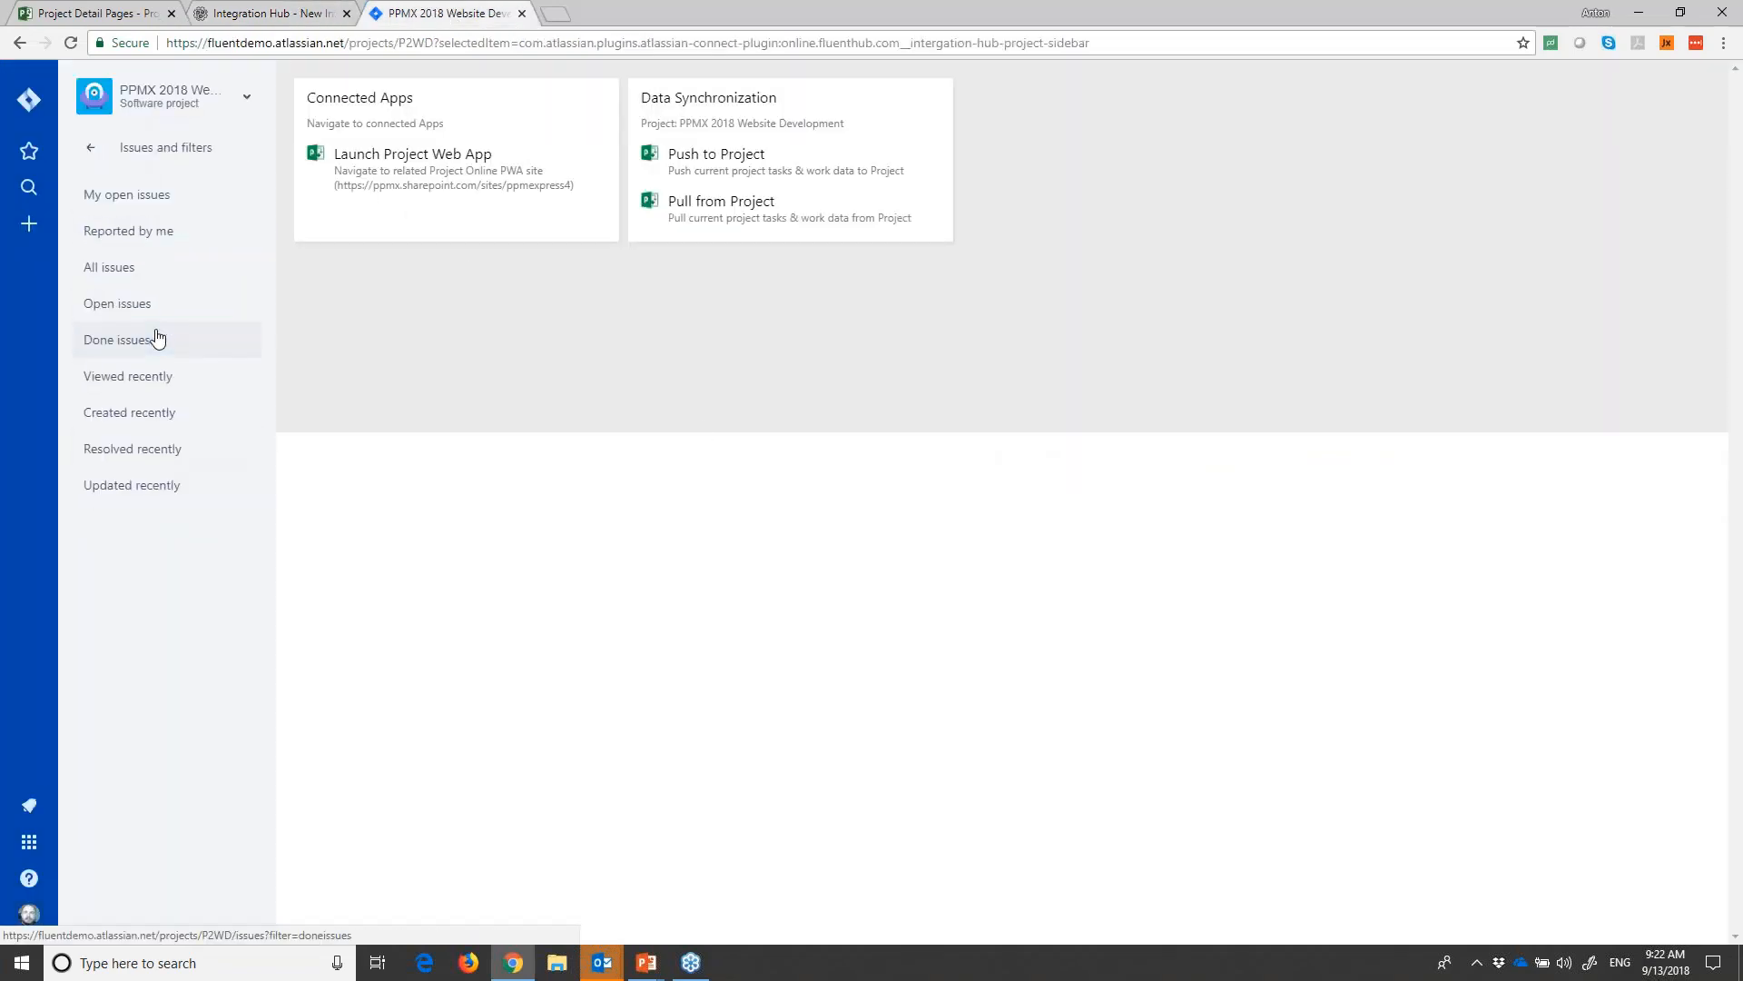
pyautogui.click(113, 269)
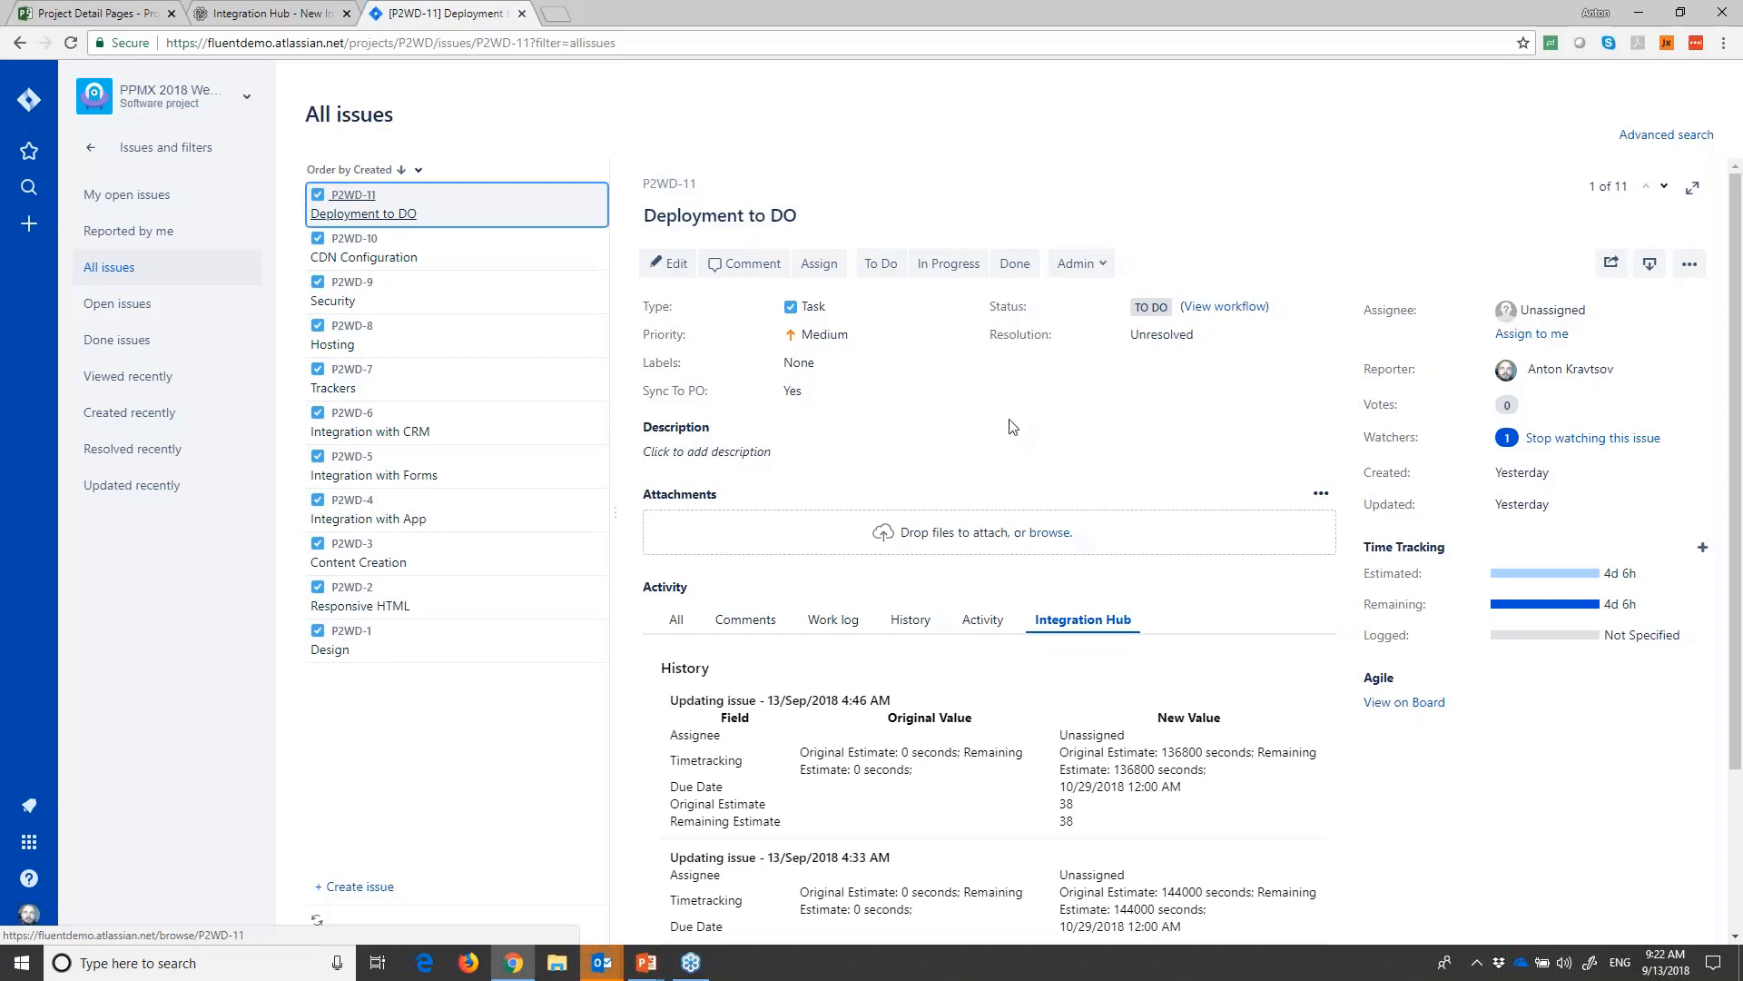
pyautogui.click(261, 11)
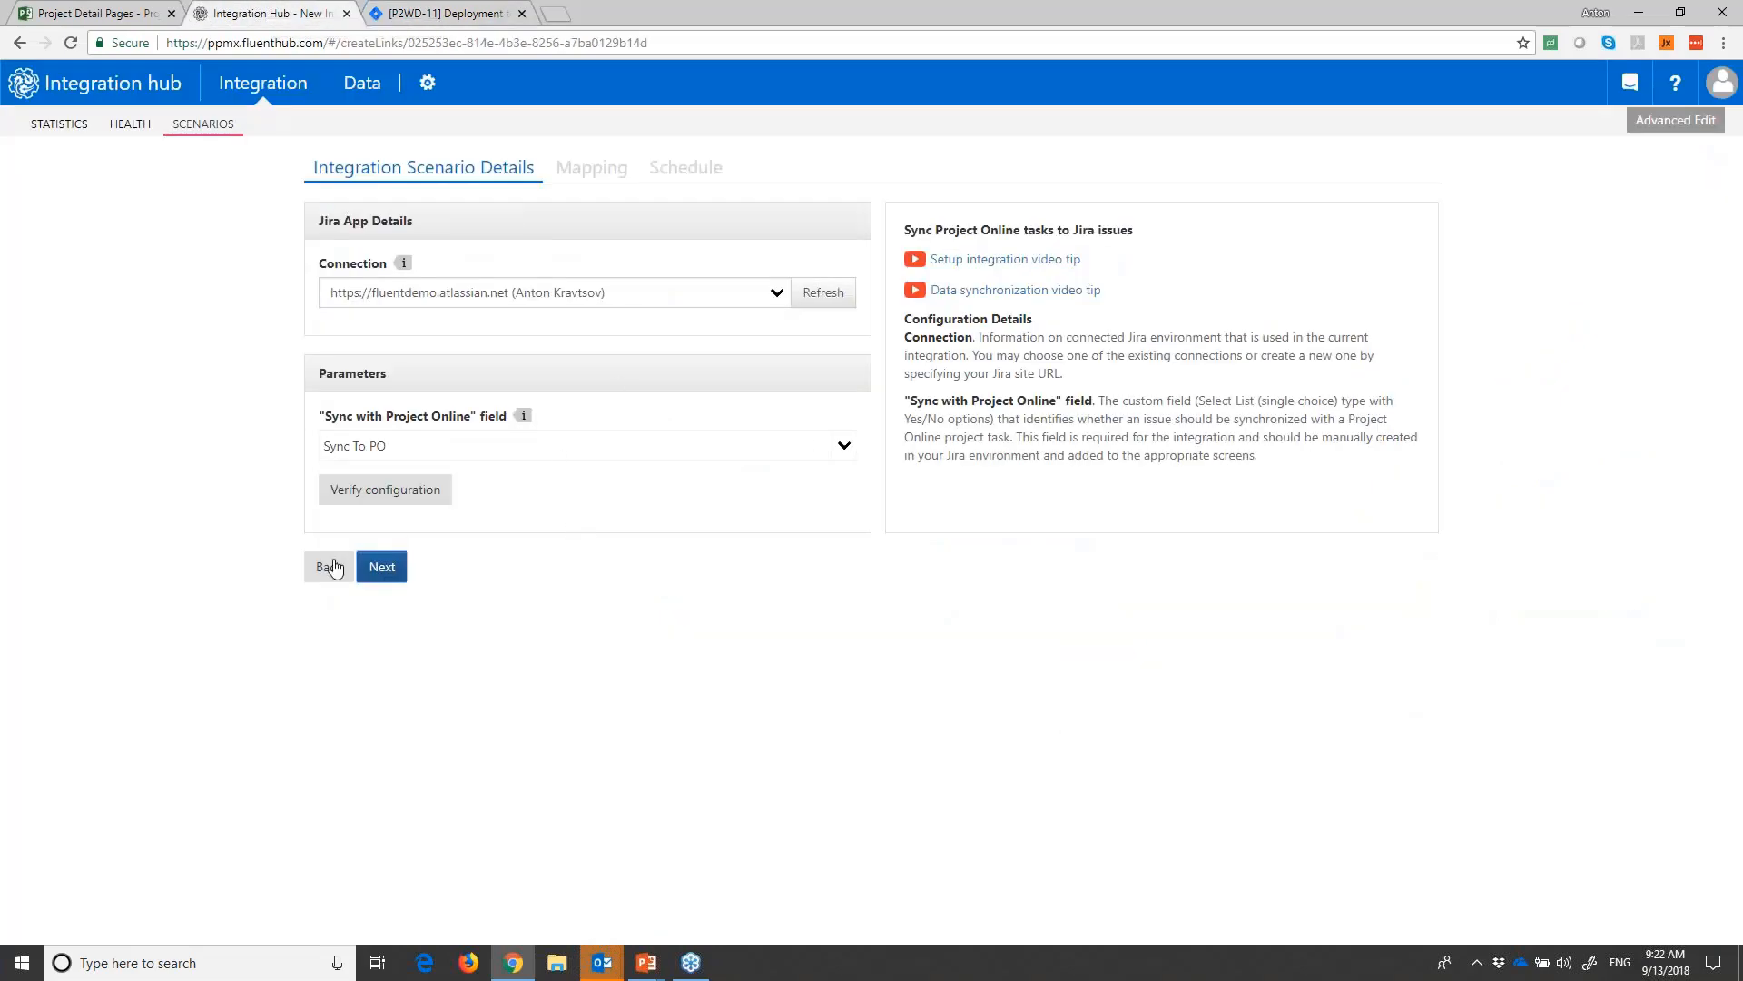
pyautogui.click(385, 569)
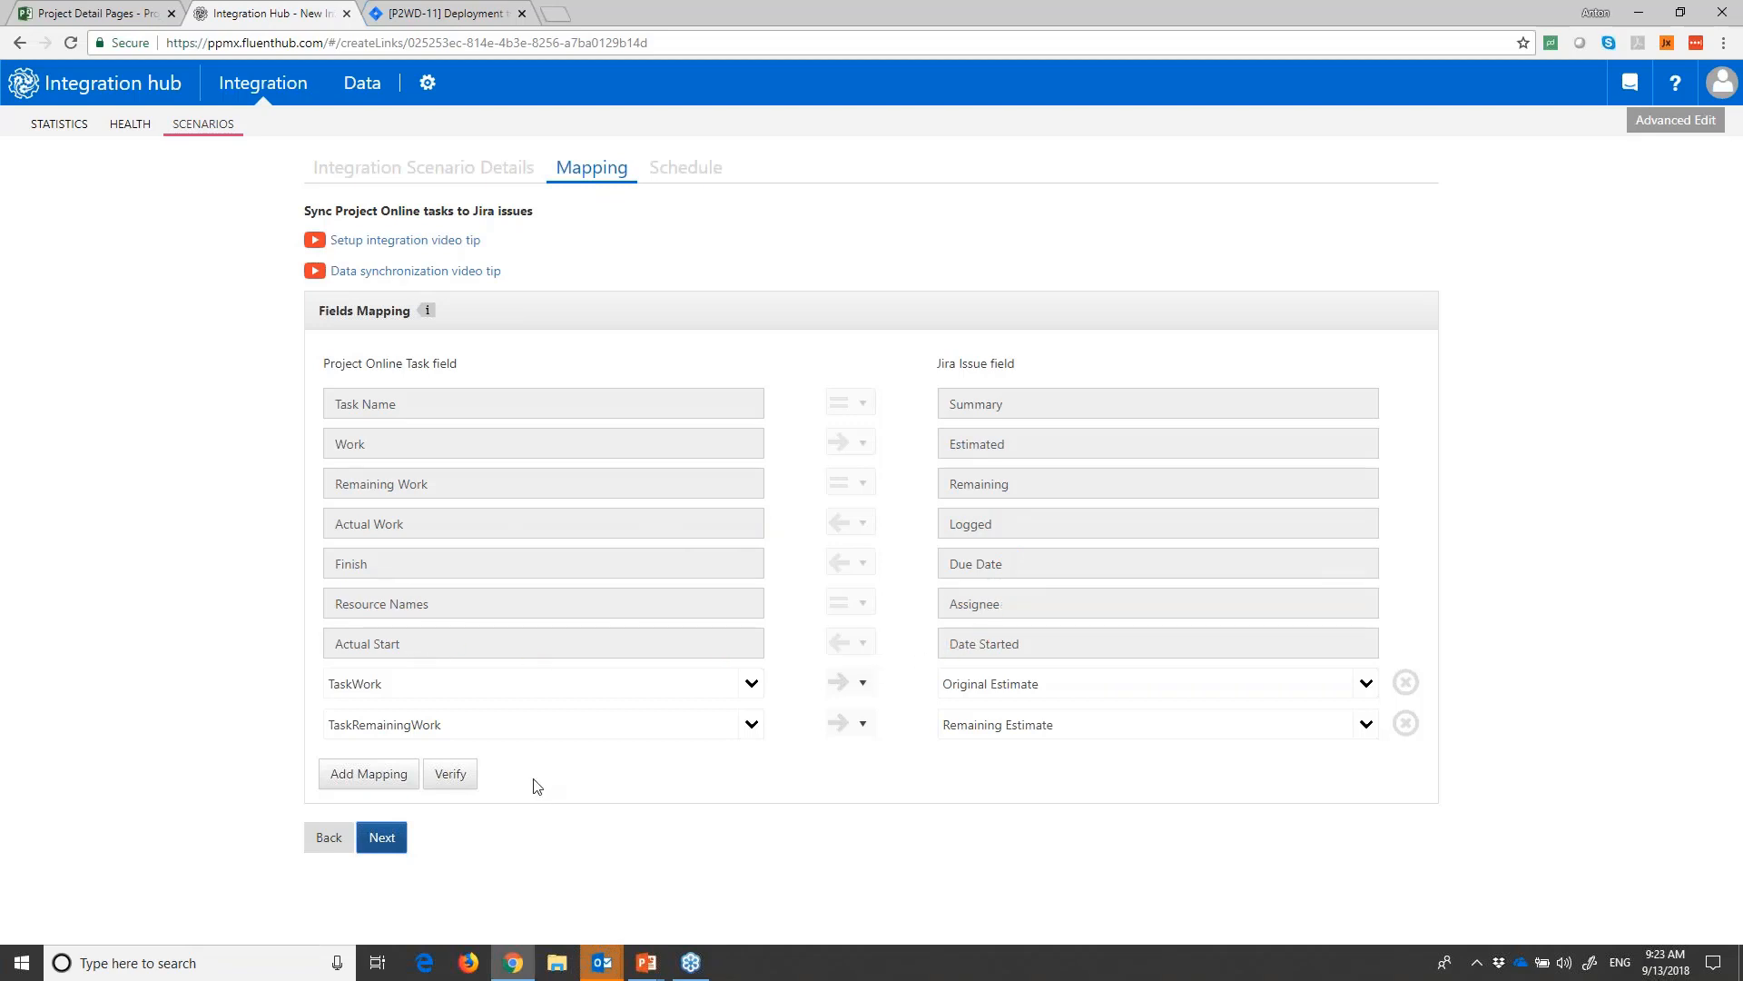
# - Add a field mapping row and choose Key Milestone as its Project Online task field after browsing the available fields
pyautogui.click(374, 778)
pyautogui.click(752, 764)
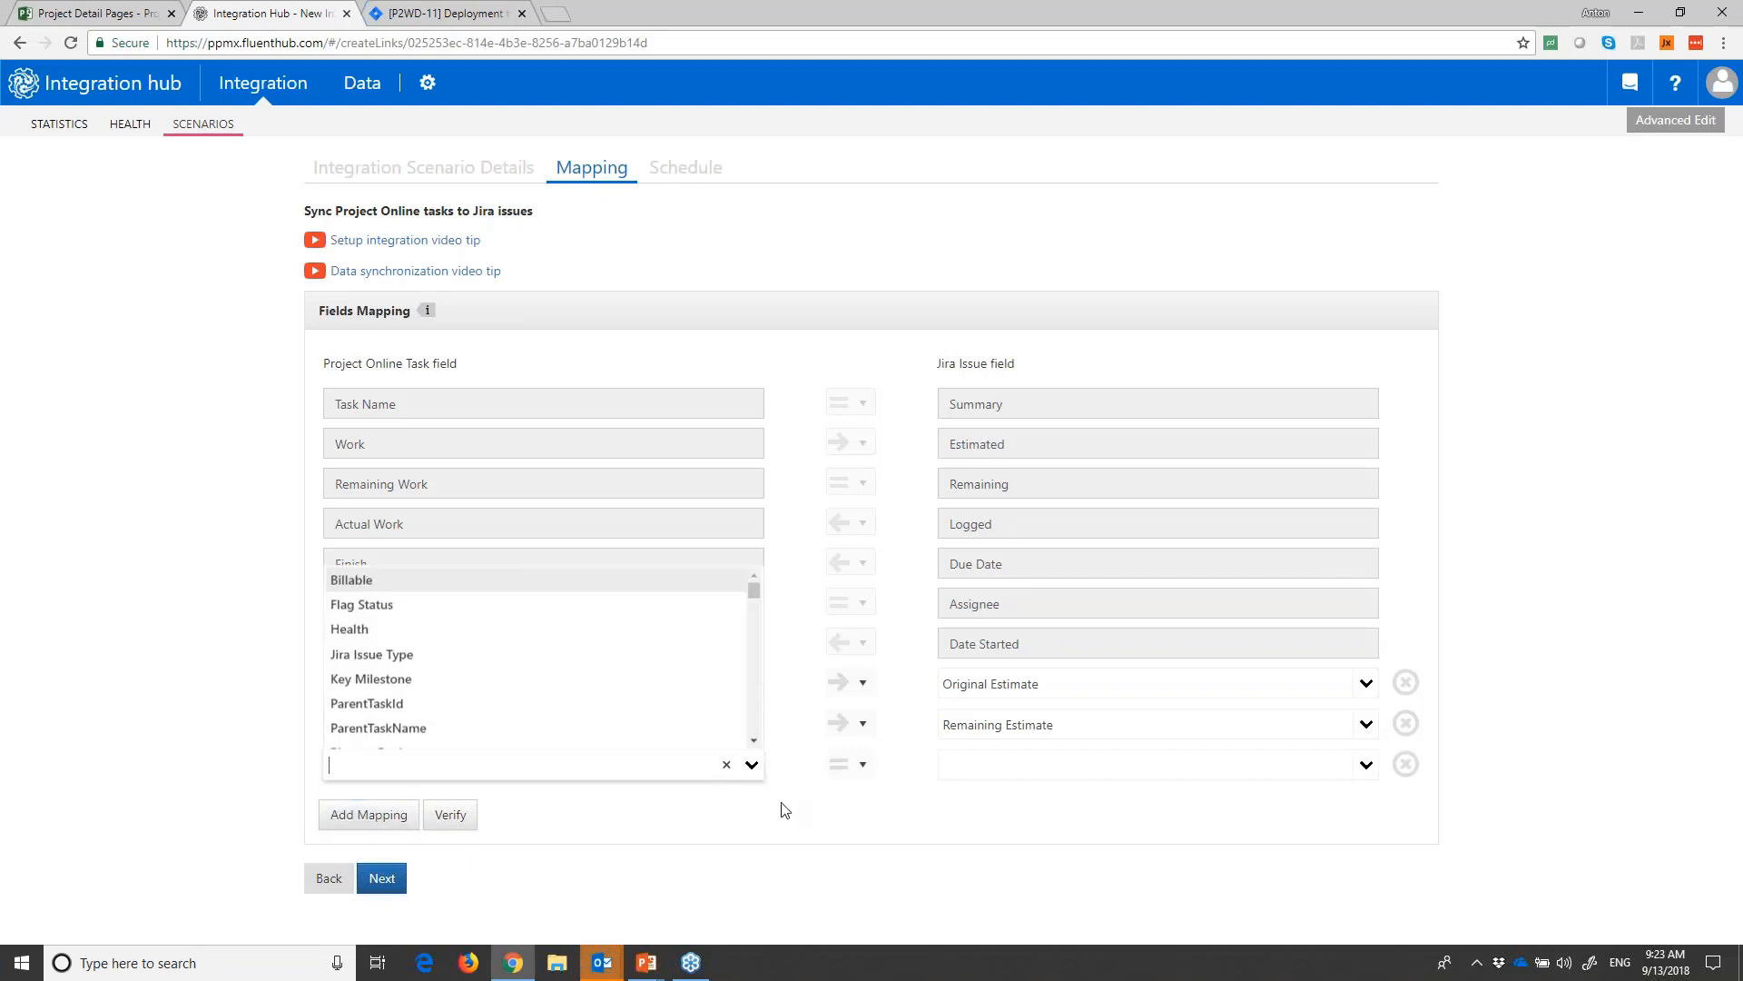
pyautogui.scroll(-15, 454, 683)
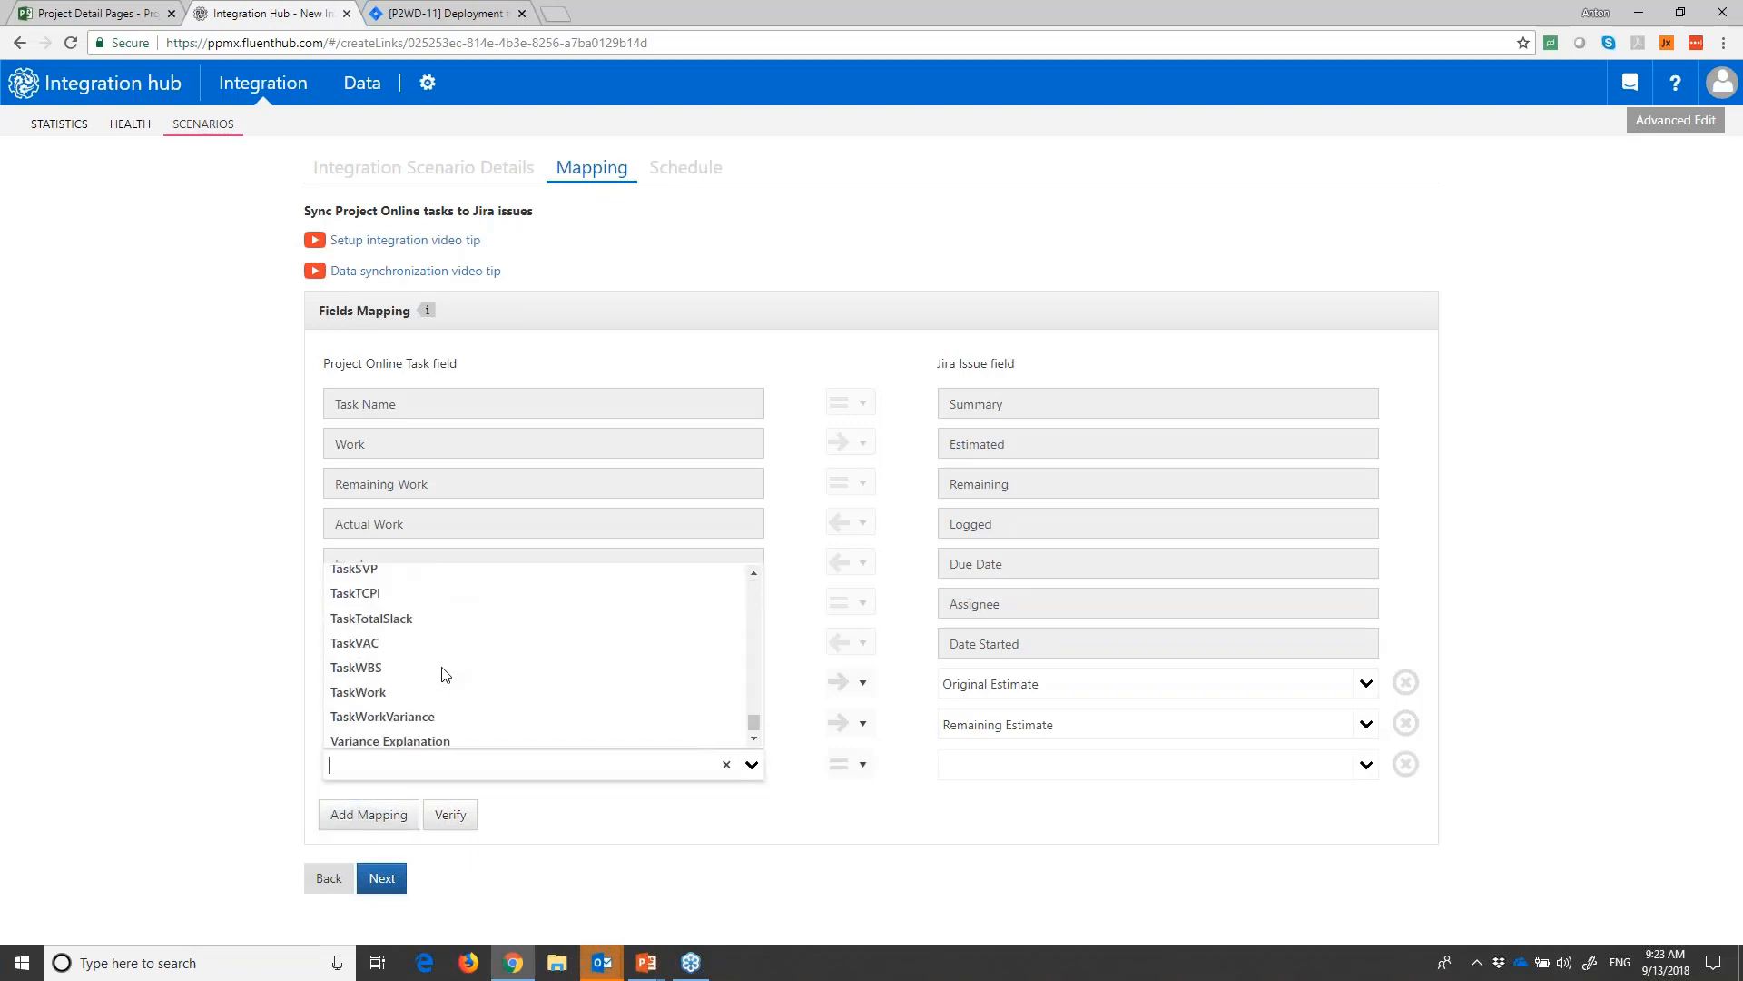
pyautogui.scroll(-1, 445, 673)
pyautogui.scroll(10, 426, 677)
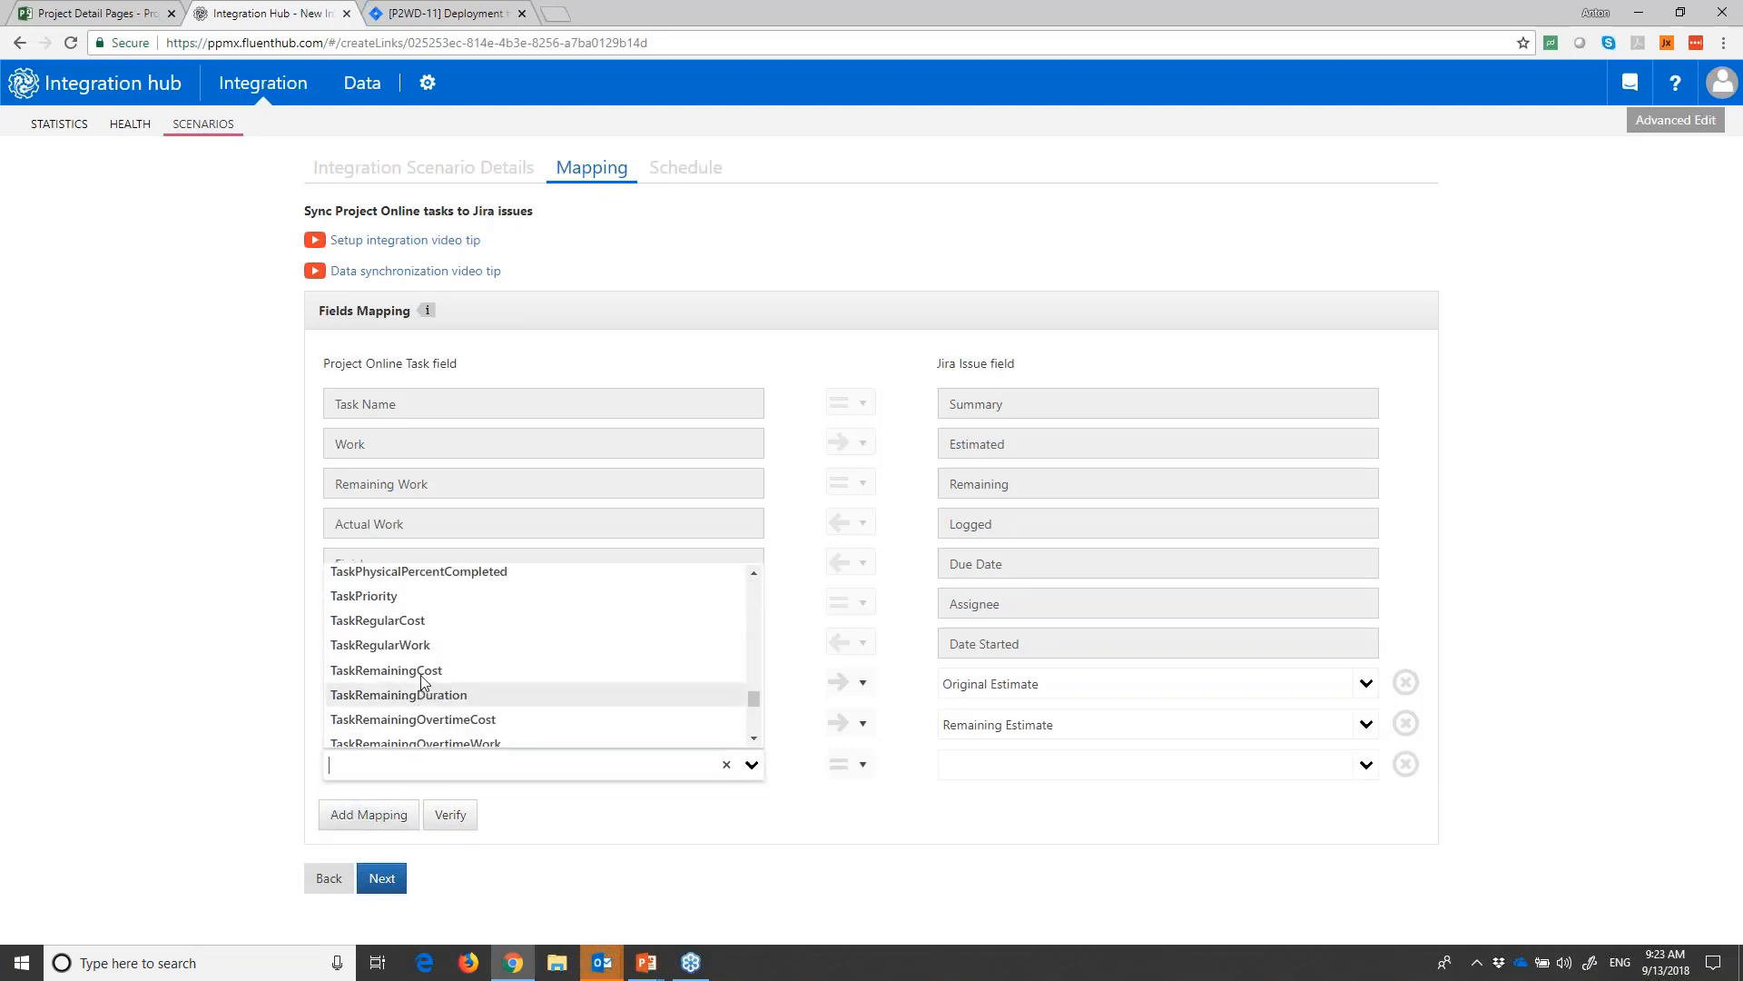
pyautogui.scroll(10, 424, 681)
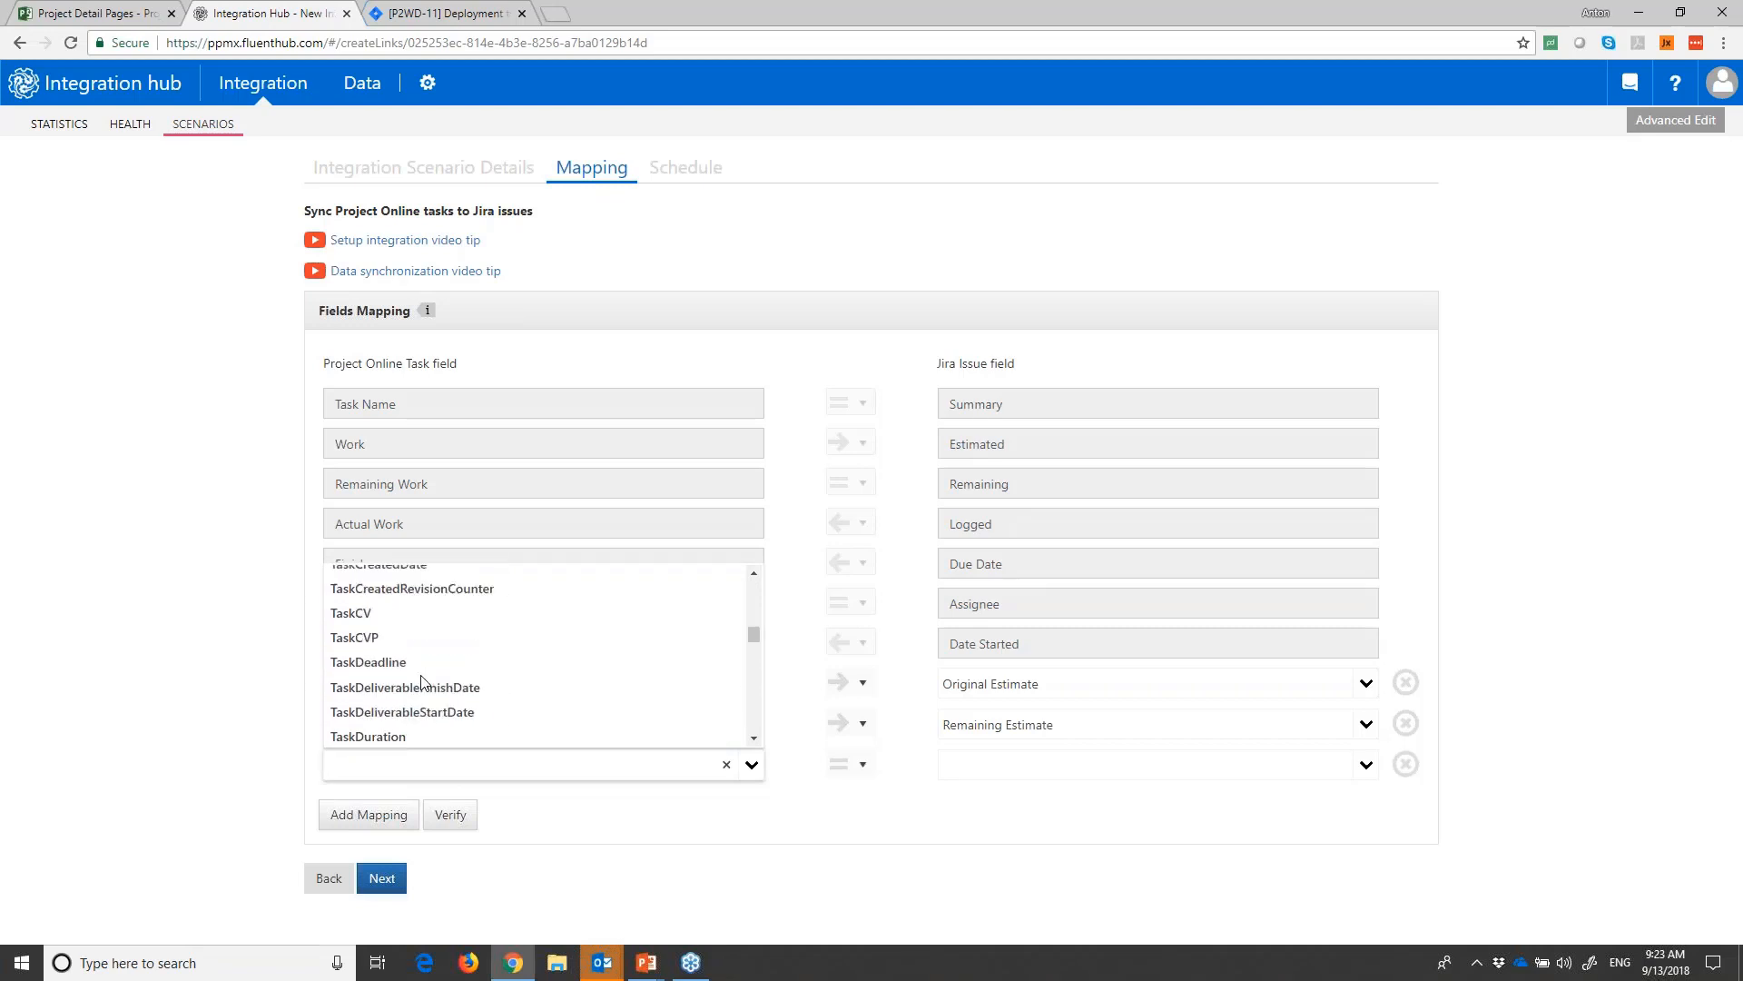
pyautogui.scroll(2, 424, 681)
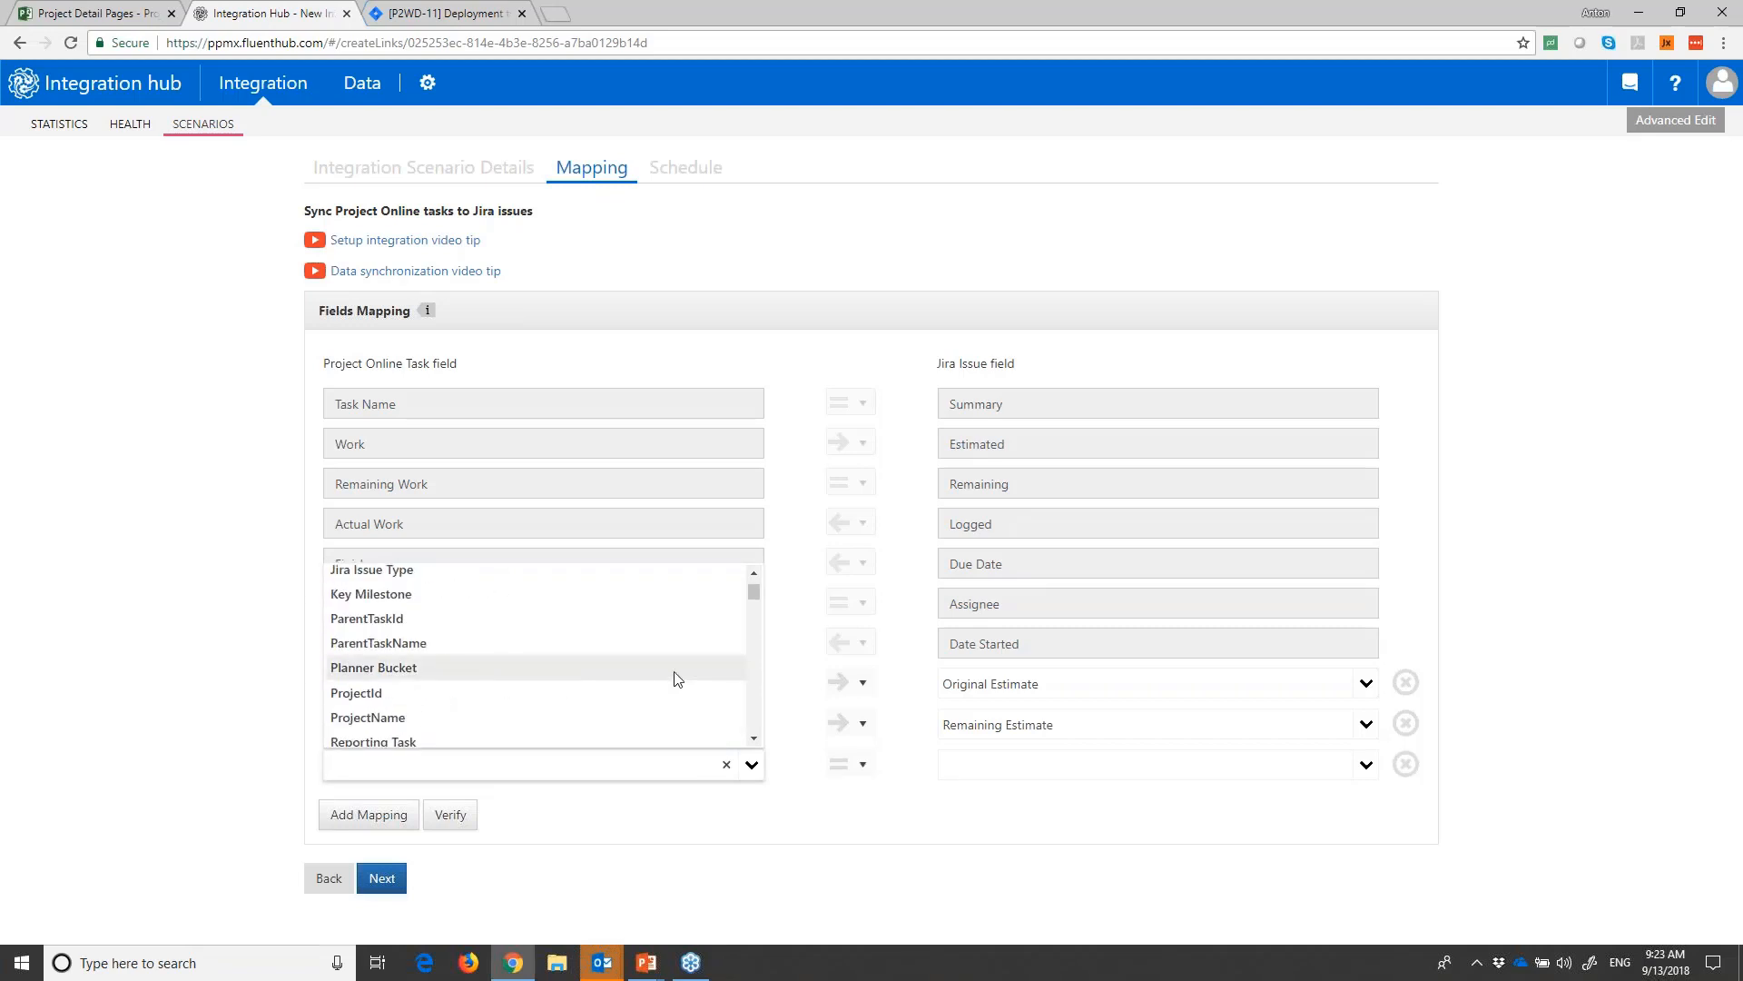
pyautogui.click(445, 601)
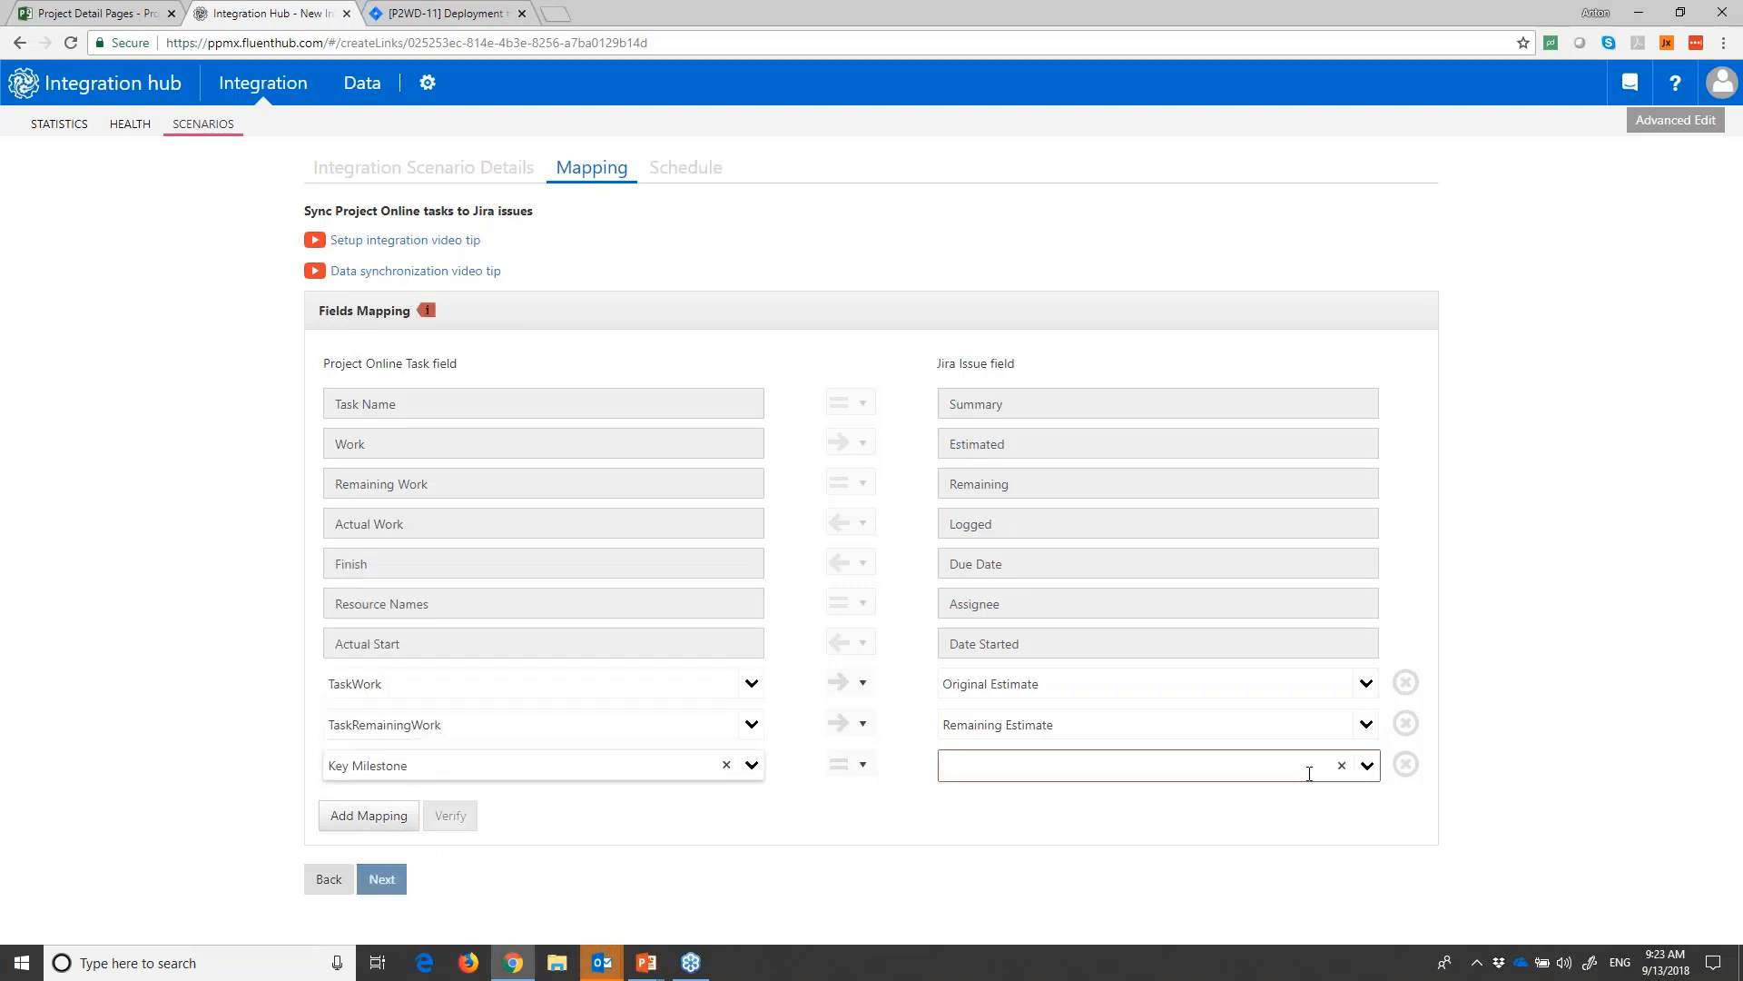
# - Browse the Jira issue fields available for the Key Milestone mapping, and remove that mapping row
pyautogui.click(1362, 766)
pyautogui.scroll(-6, 1110, 682)
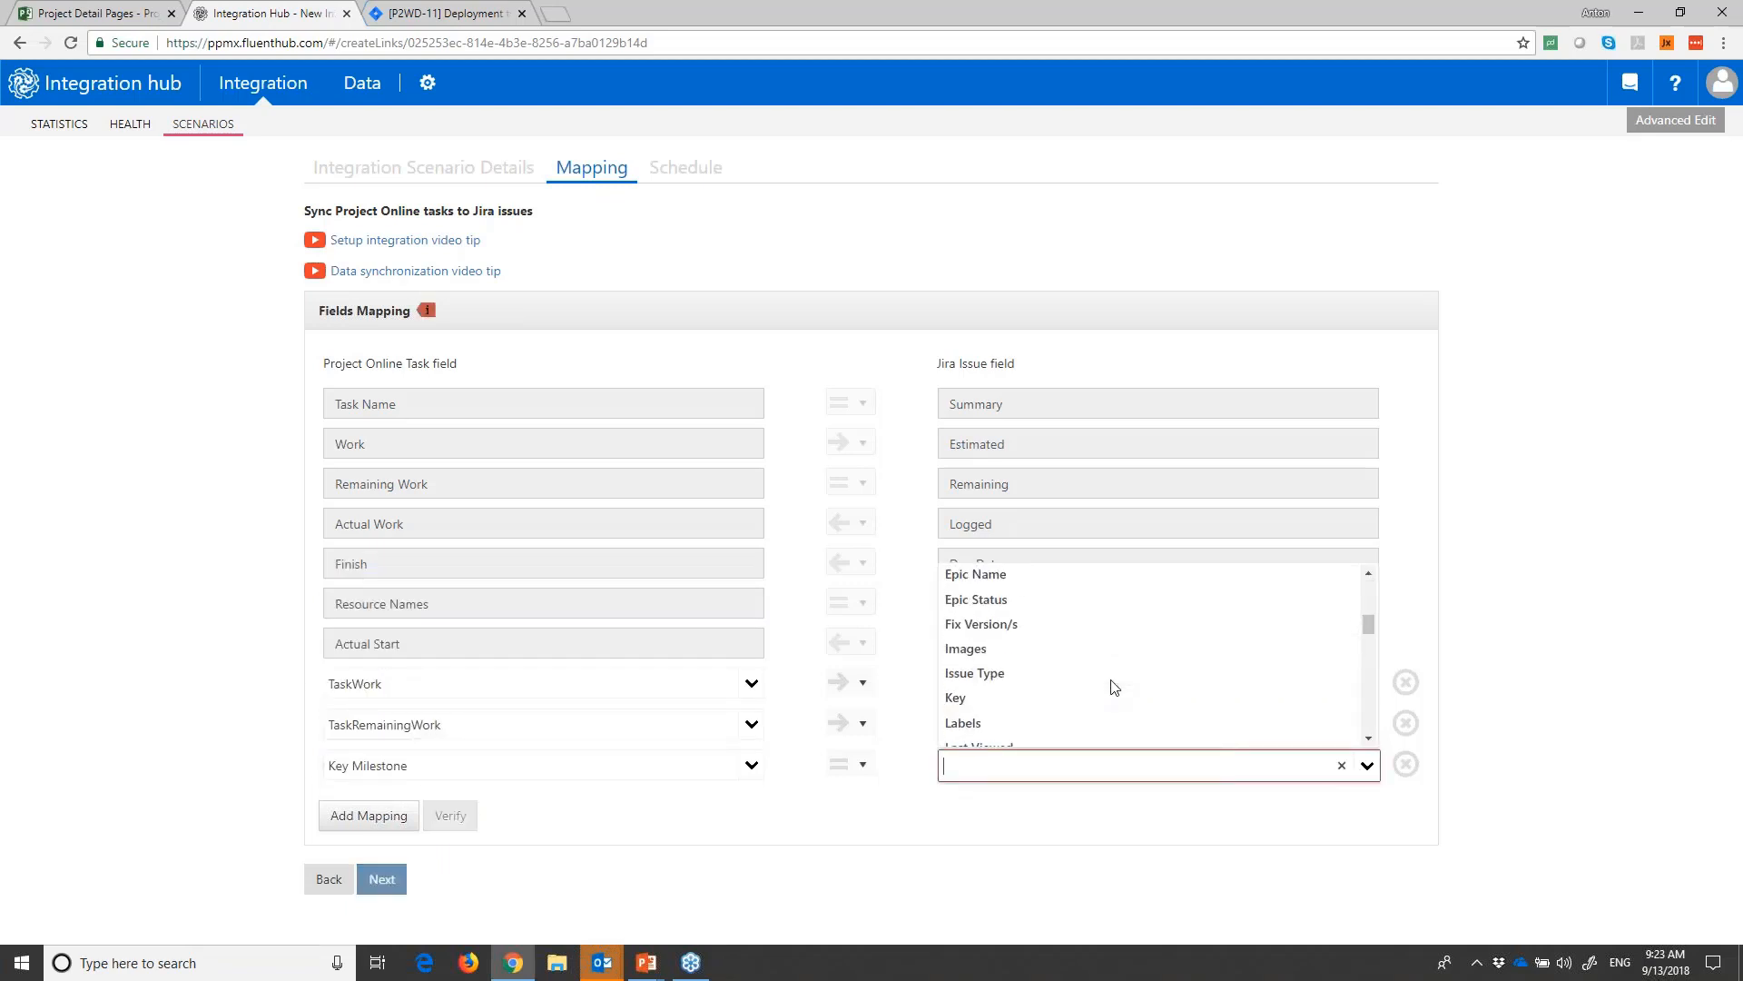
pyautogui.scroll(6, 1115, 690)
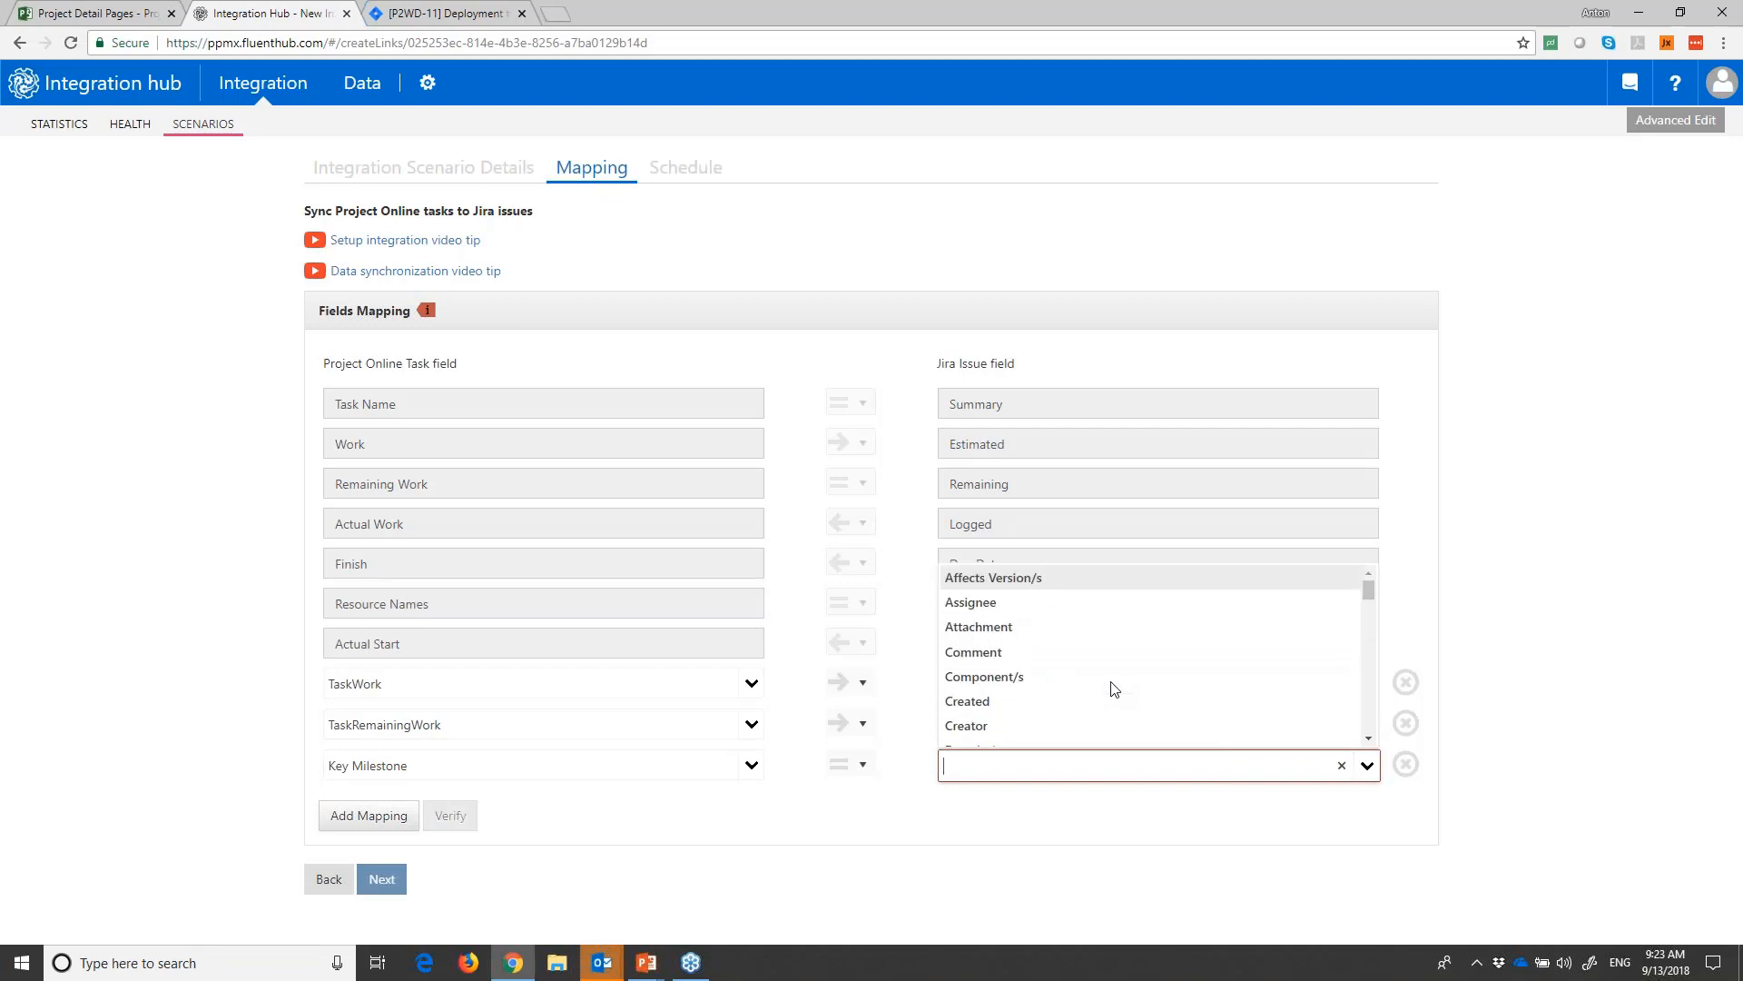
pyautogui.scroll(-5, 1113, 687)
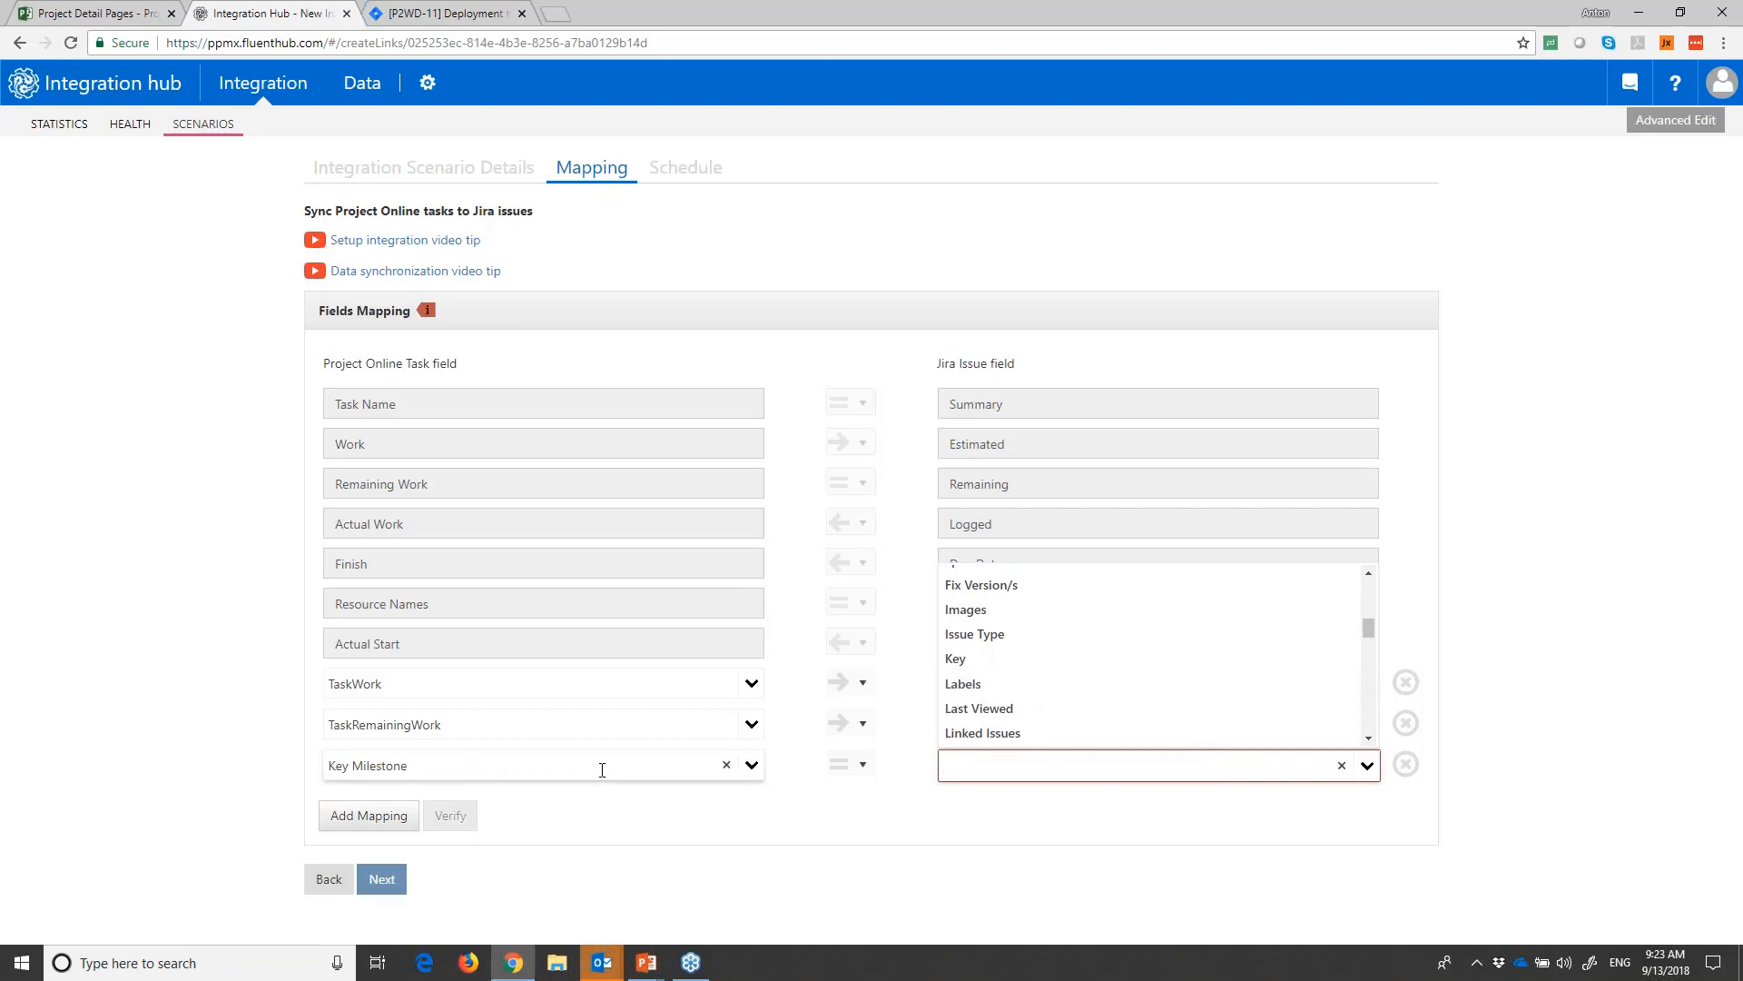
pyautogui.scroll(-5, 1068, 697)
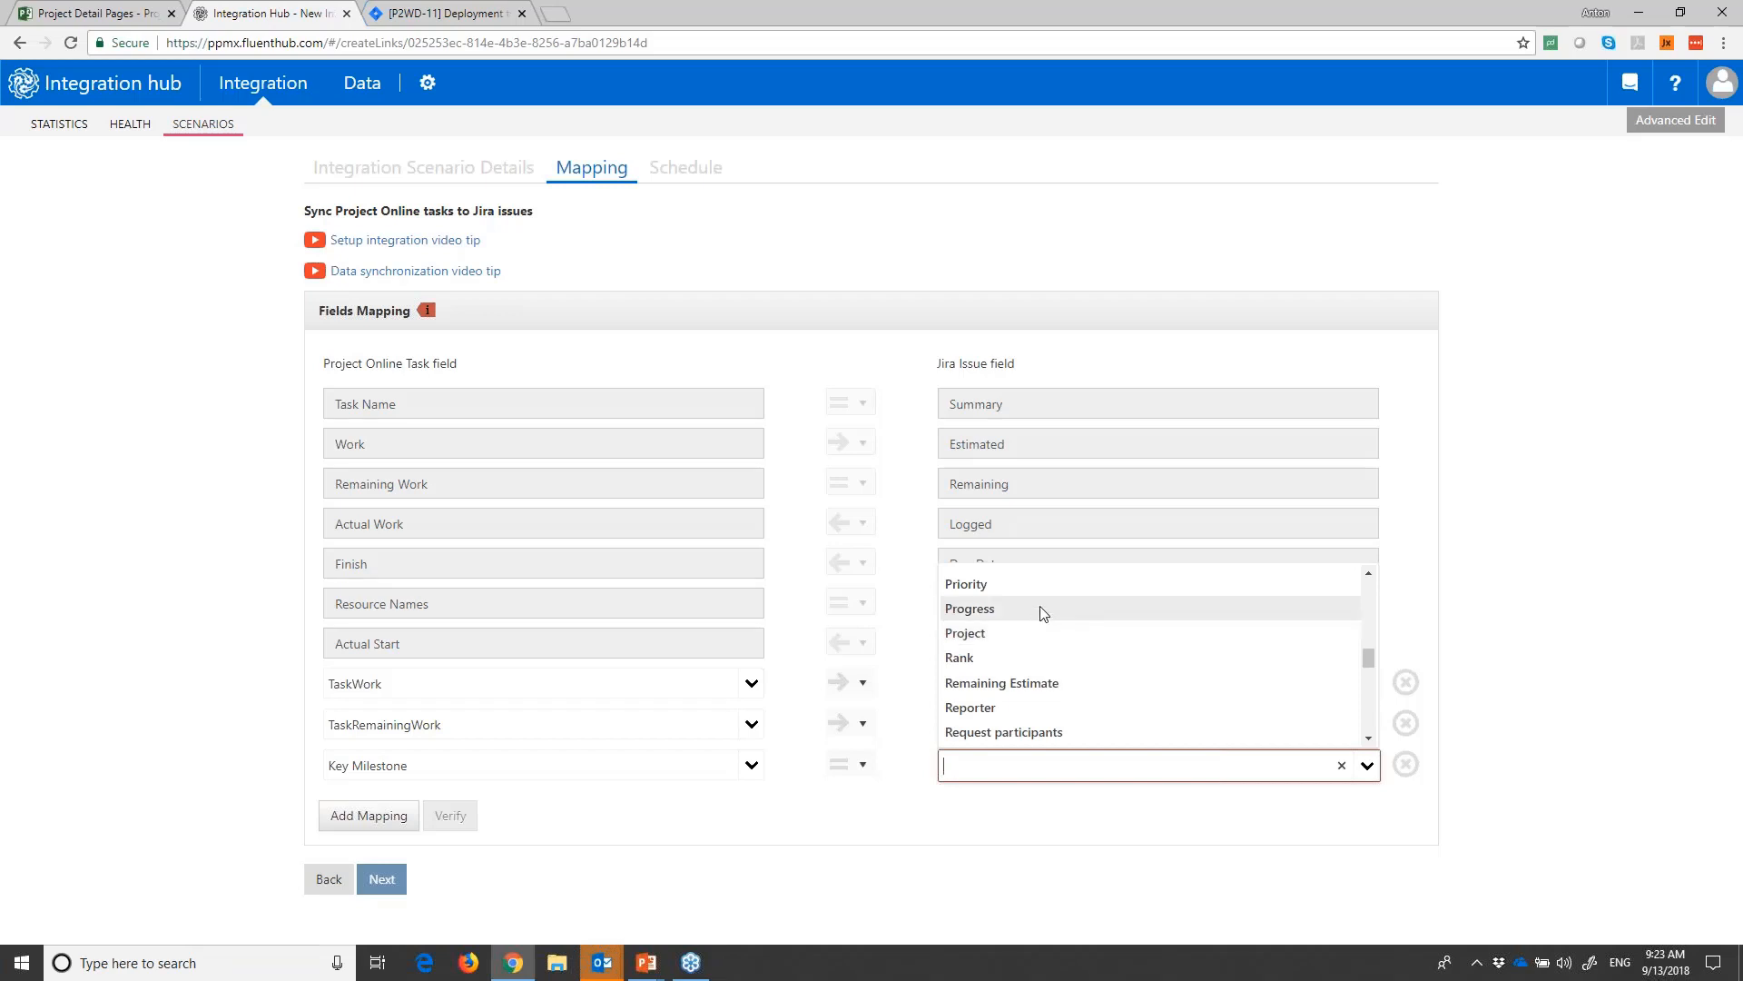
pyautogui.click(886, 821)
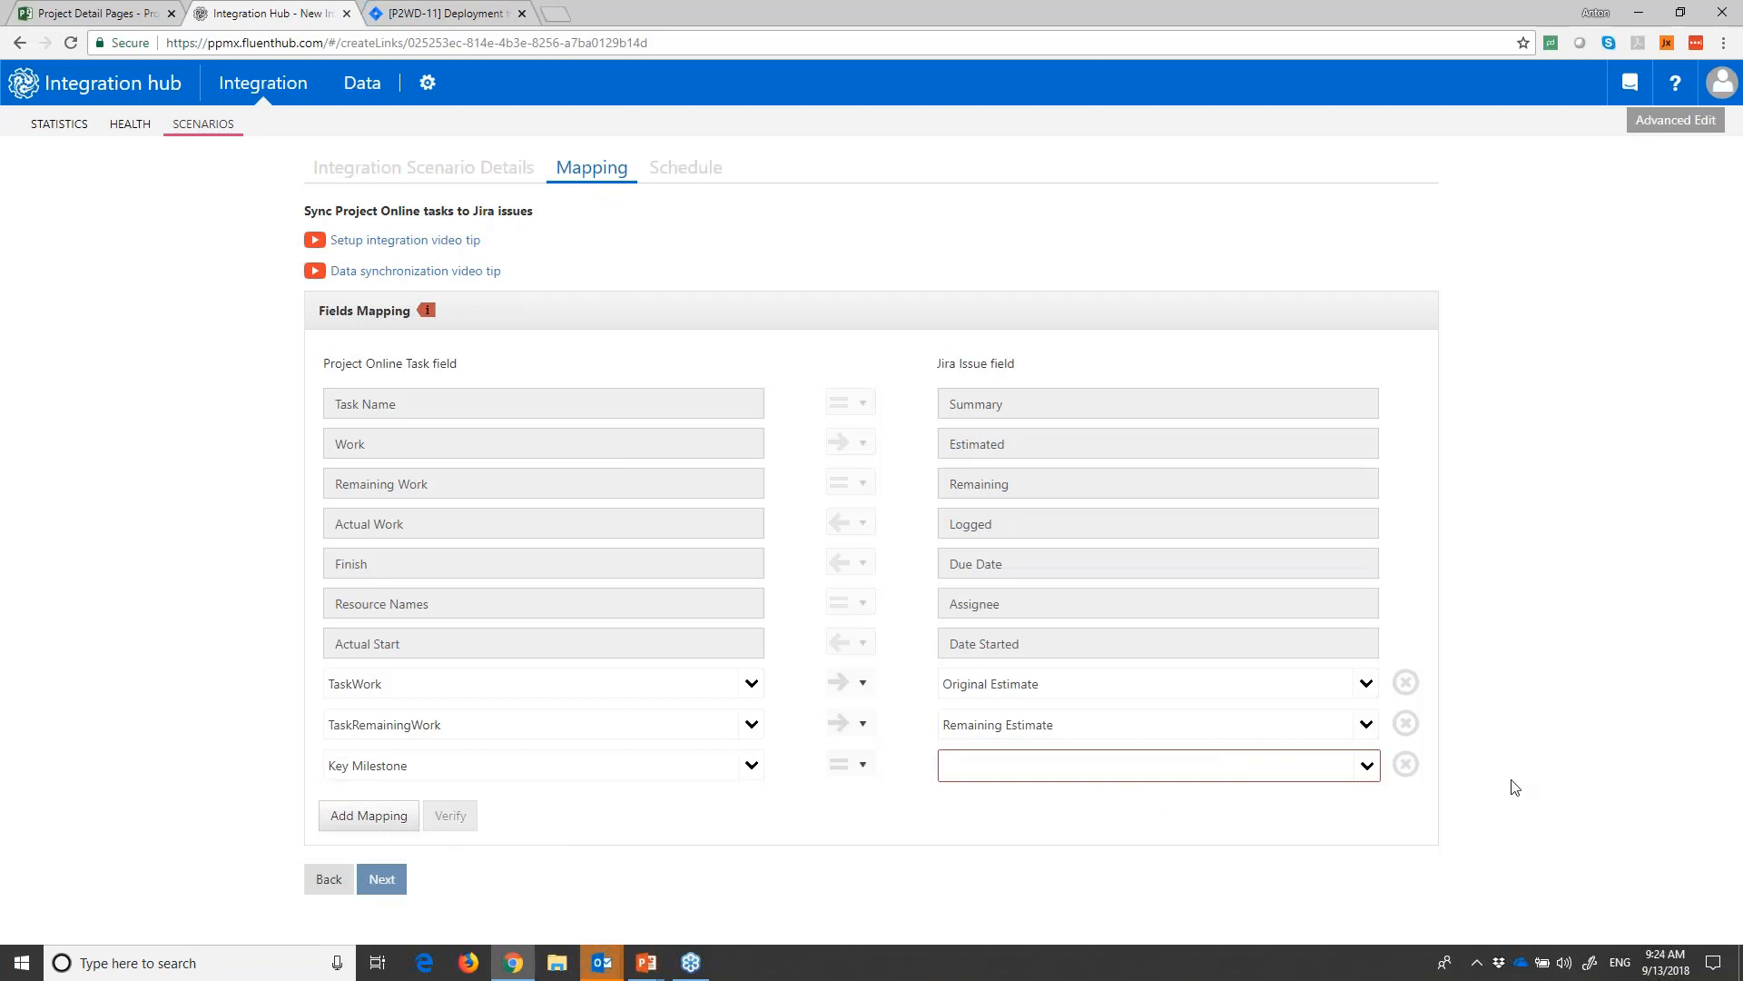
pyautogui.click(1406, 765)
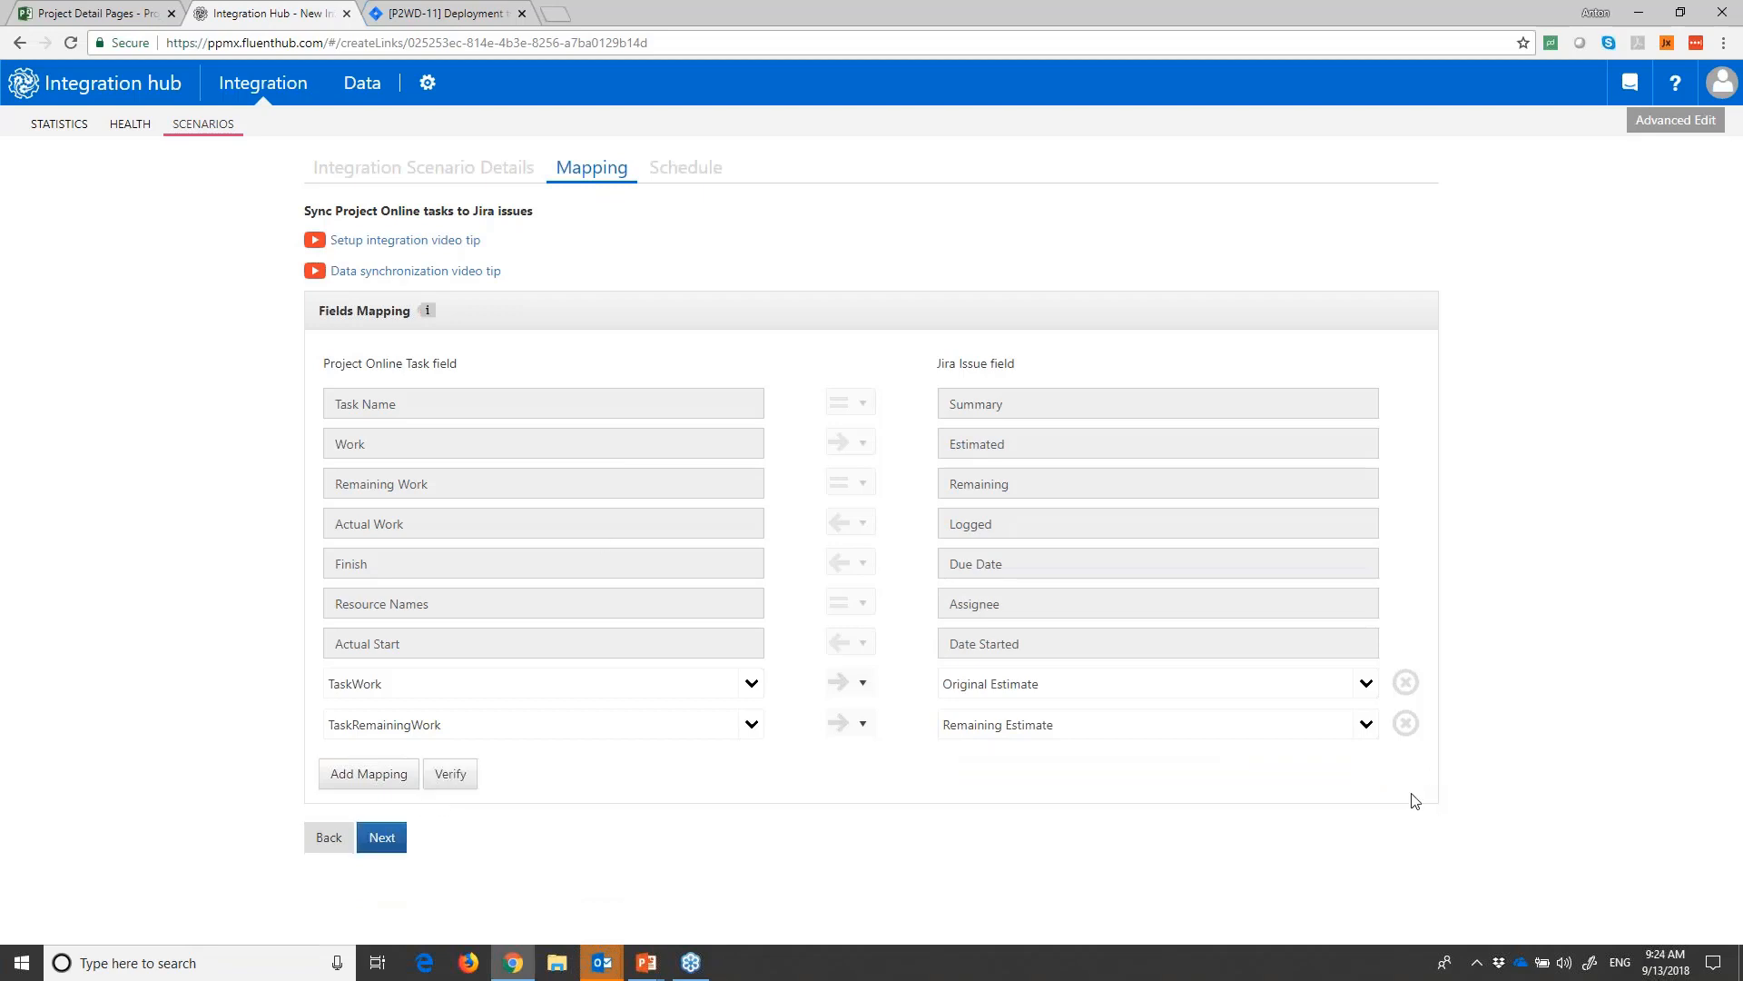
# - Advance the scenario to its schedule settings, switch synchronization to By schedule, and review the interval options, keeping Every [X] minutes
pyautogui.click(377, 830)
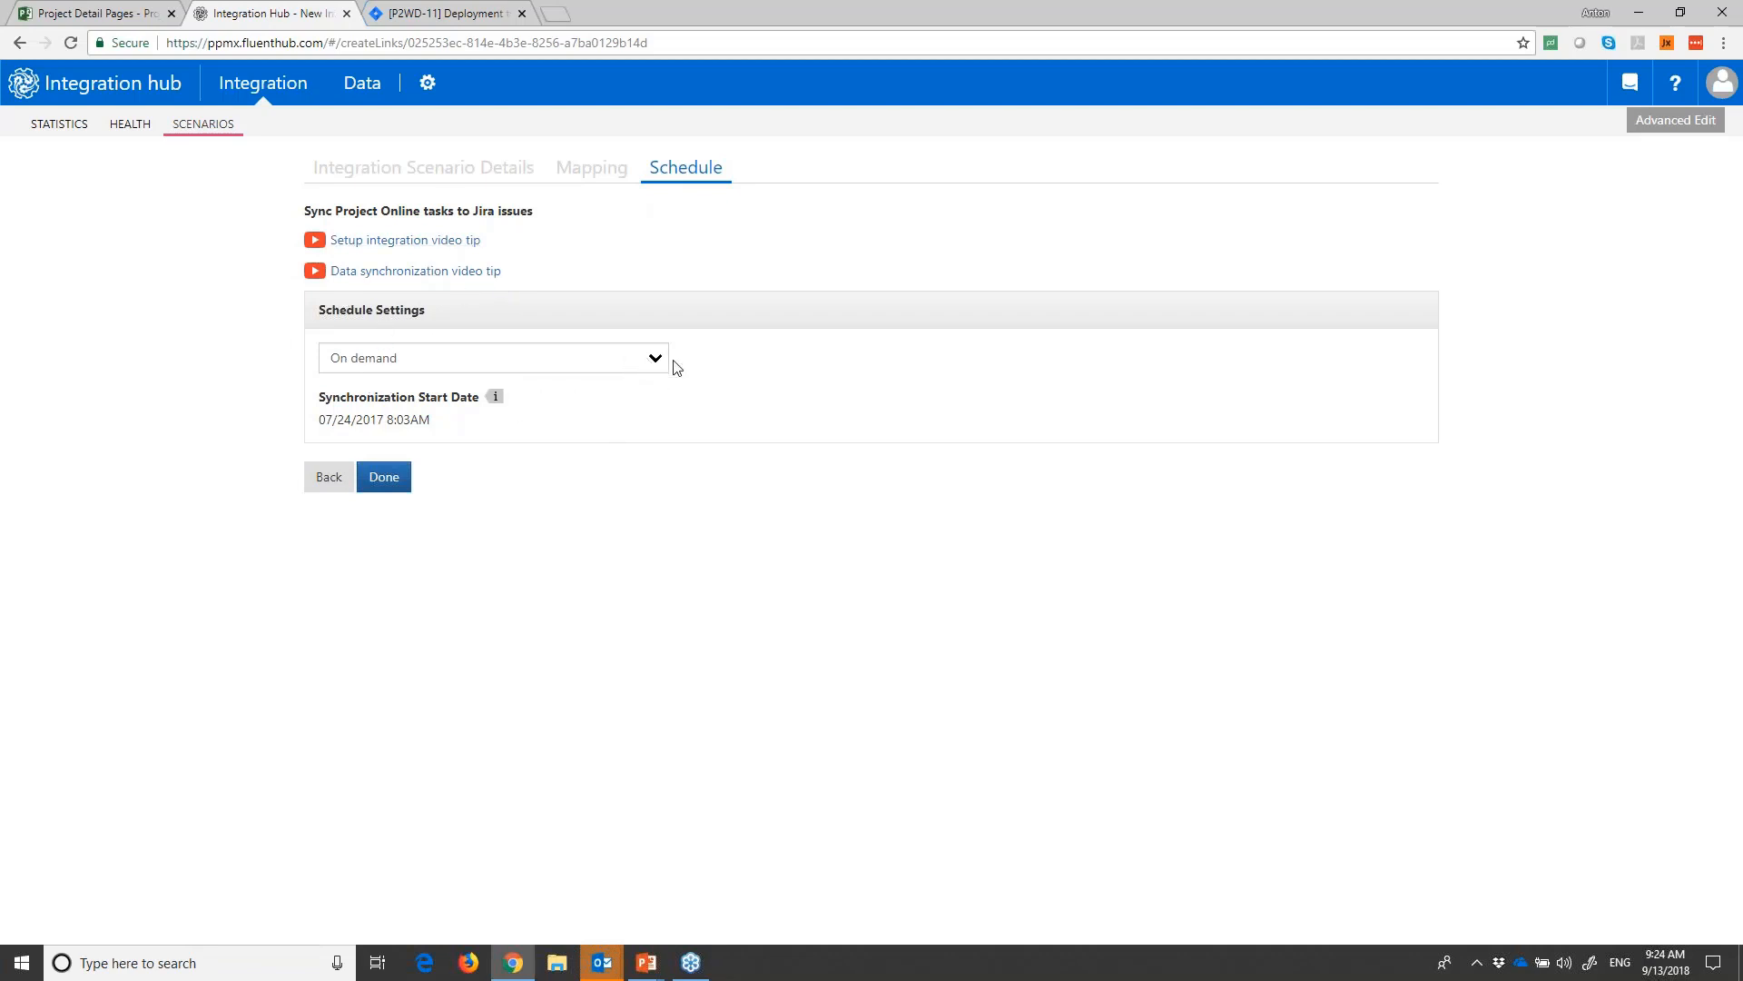
pyautogui.click(647, 358)
pyautogui.click(393, 390)
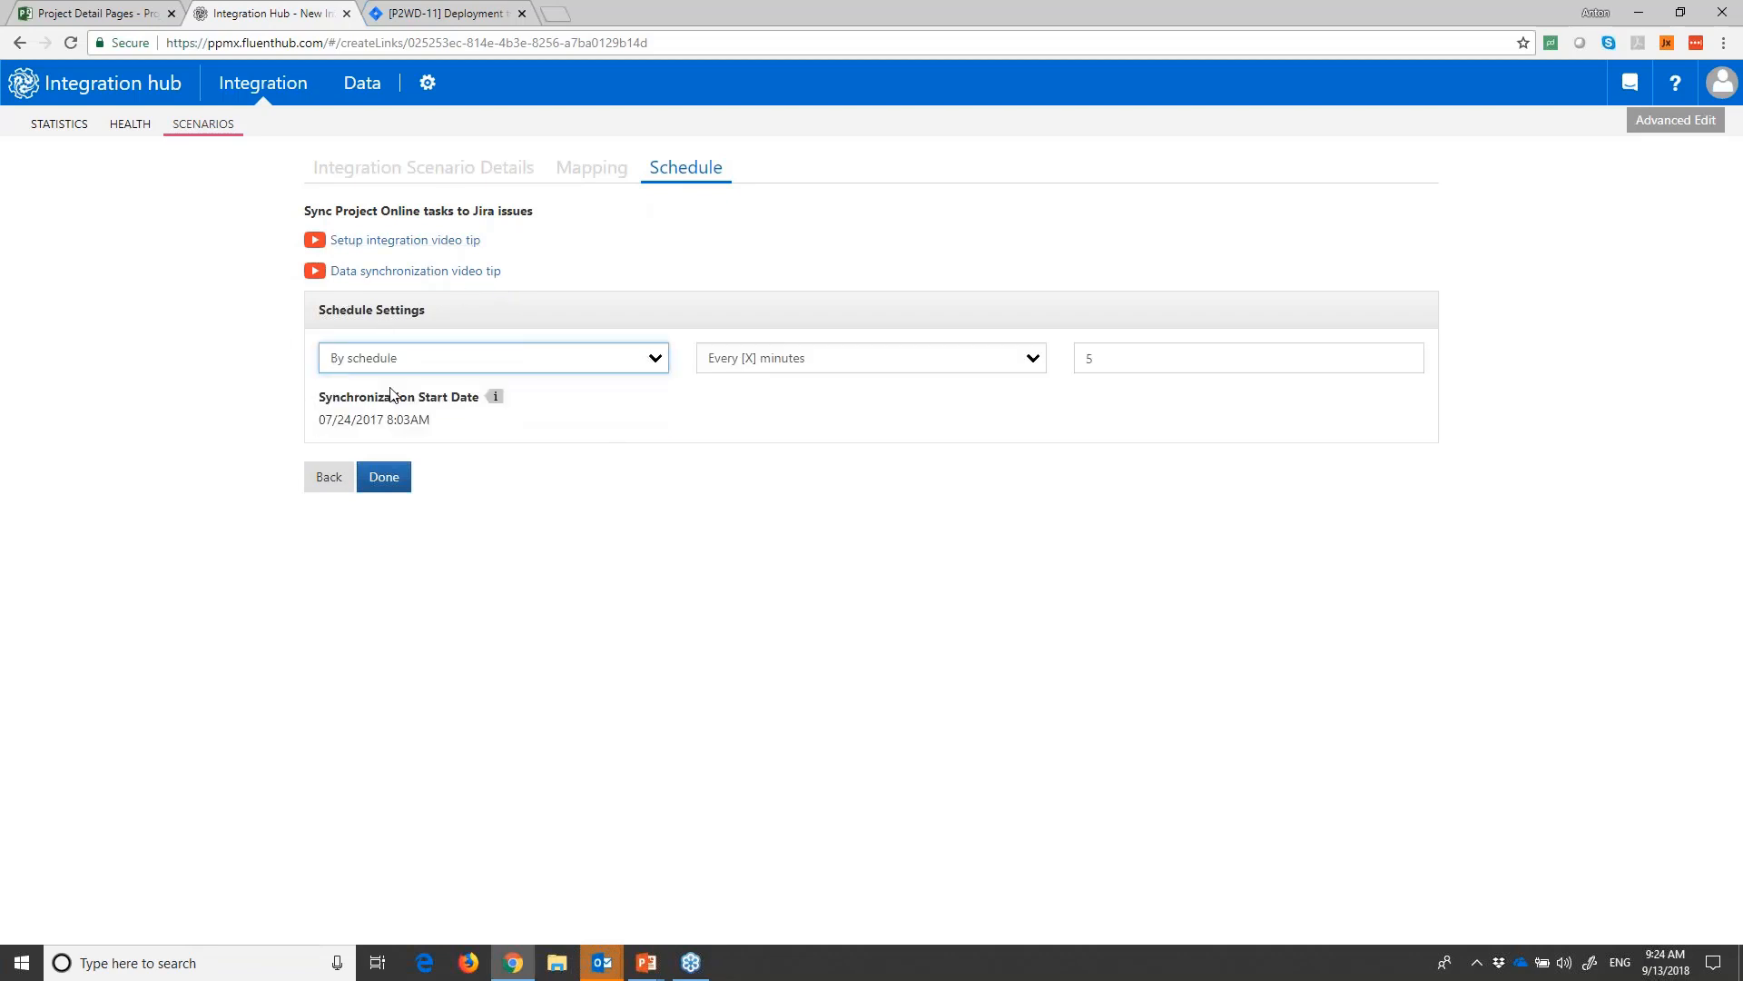
pyautogui.click(874, 361)
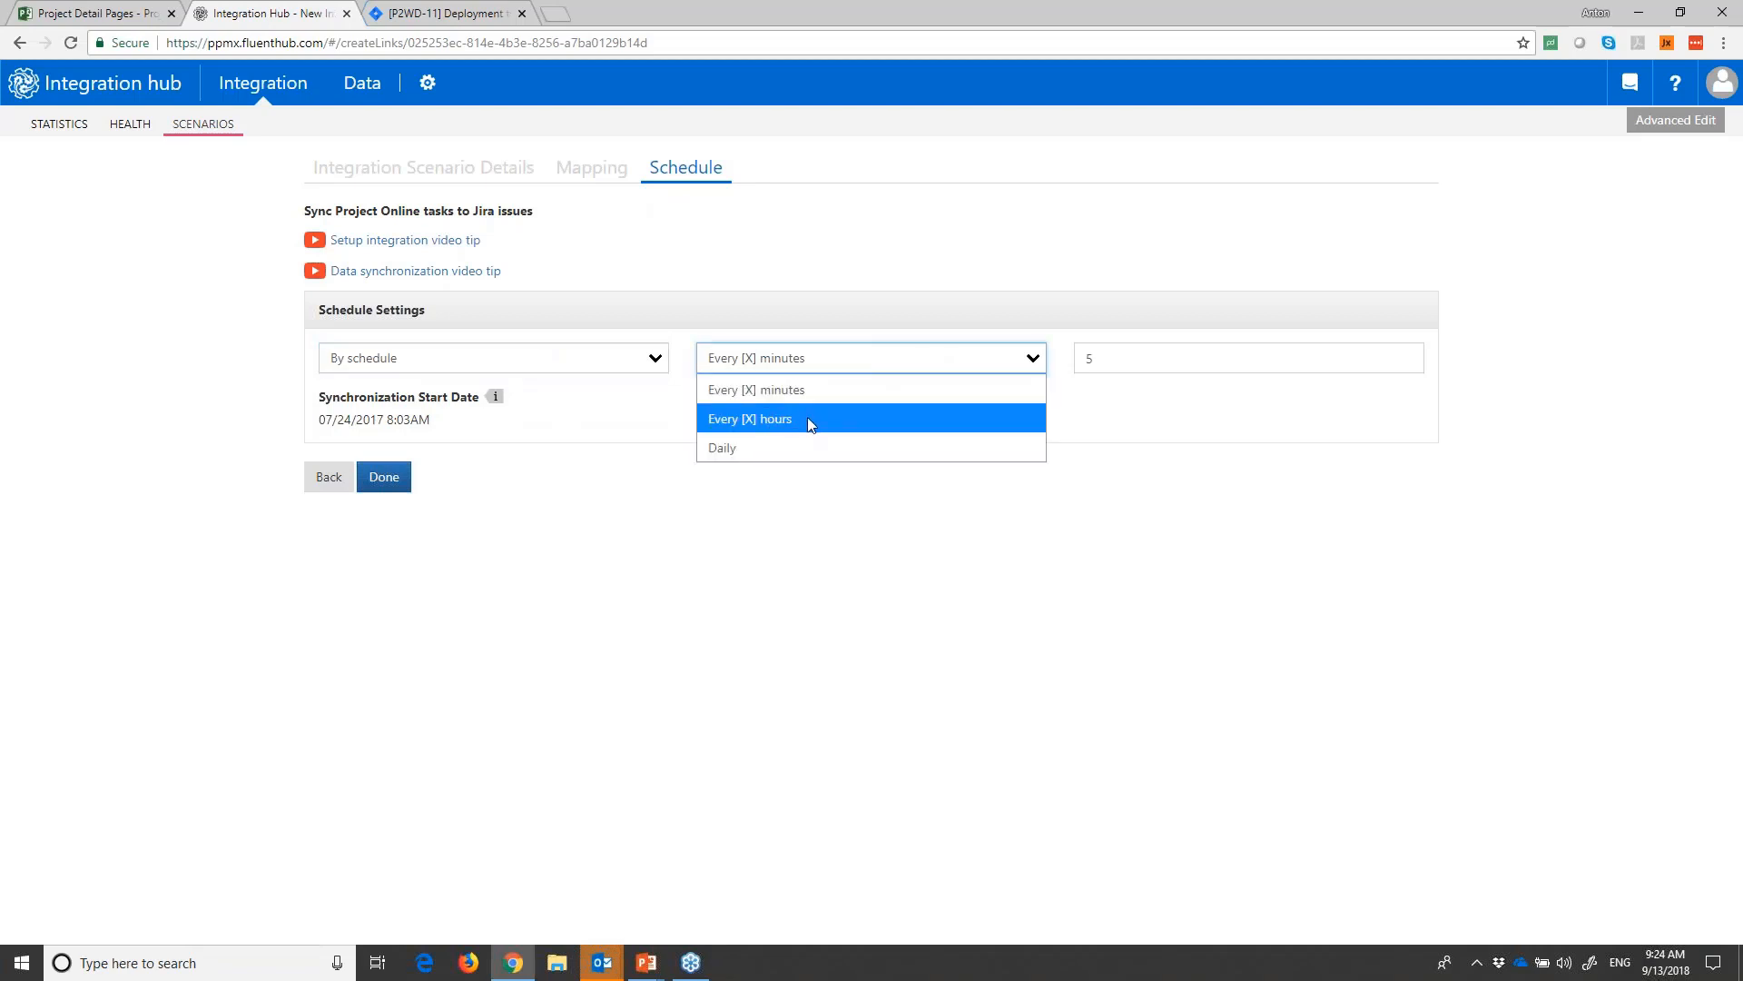
pyautogui.click(903, 368)
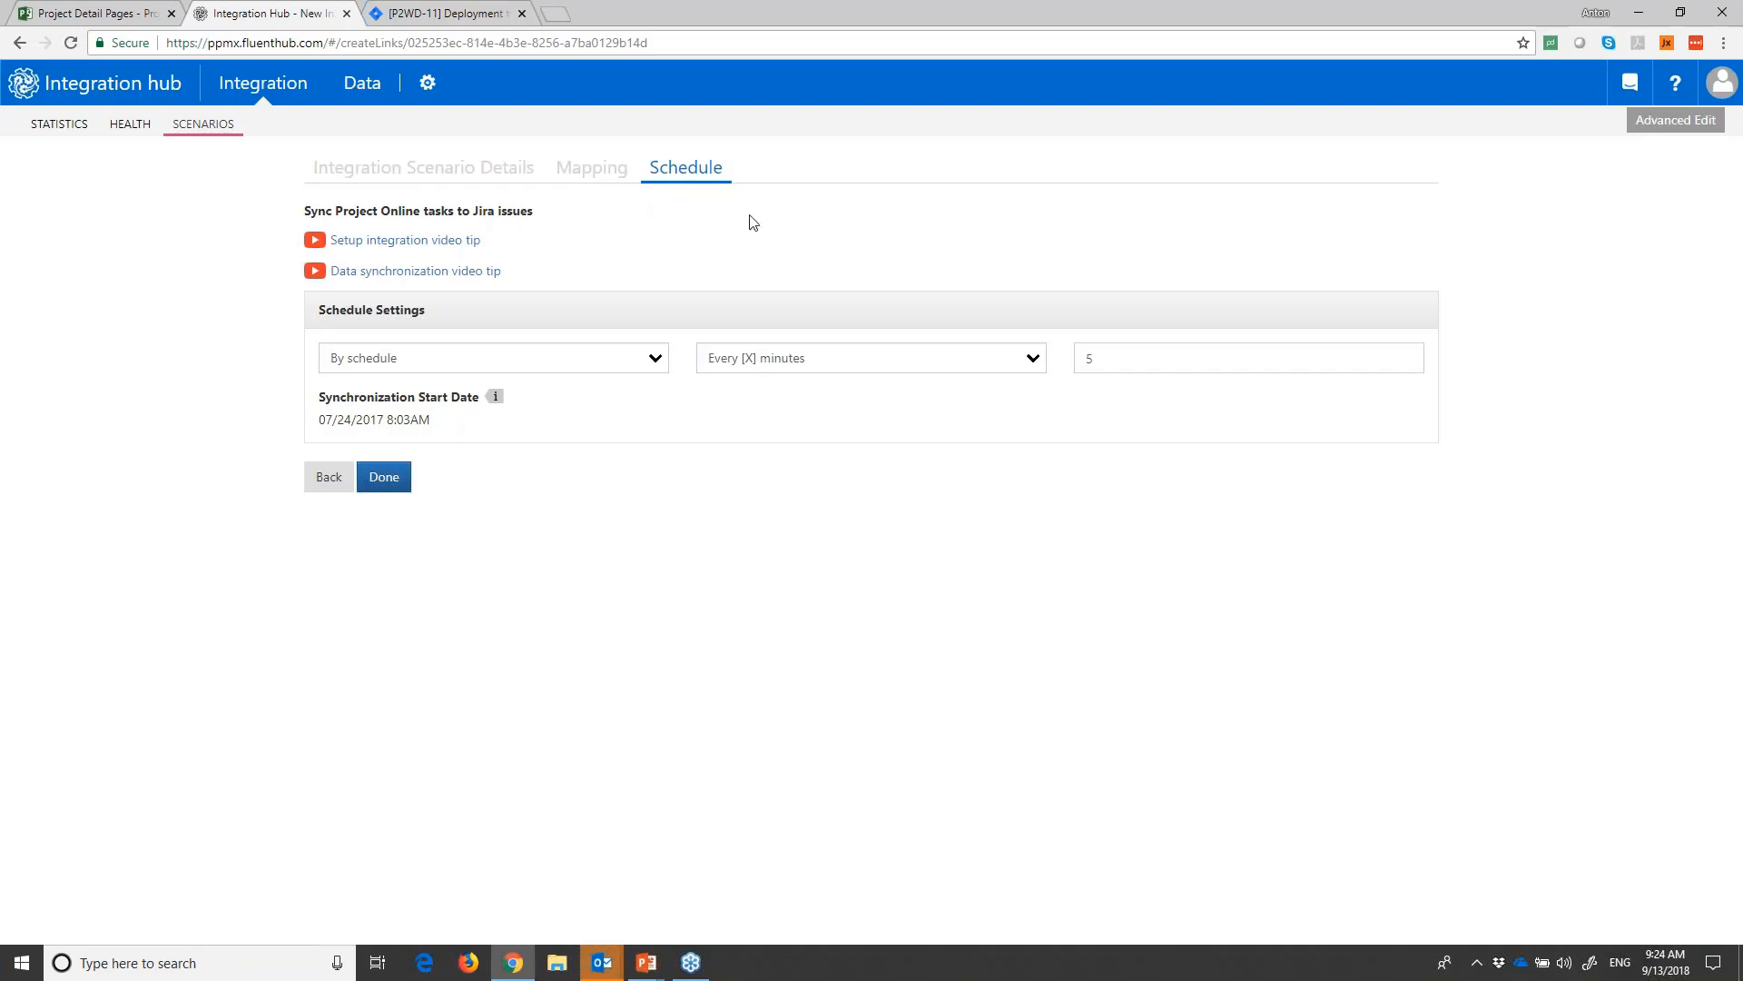
# - Compare the Sync To PO field of the Jira issue with the Sync To Jira column in the Project Online schedule
pyautogui.click(465, 12)
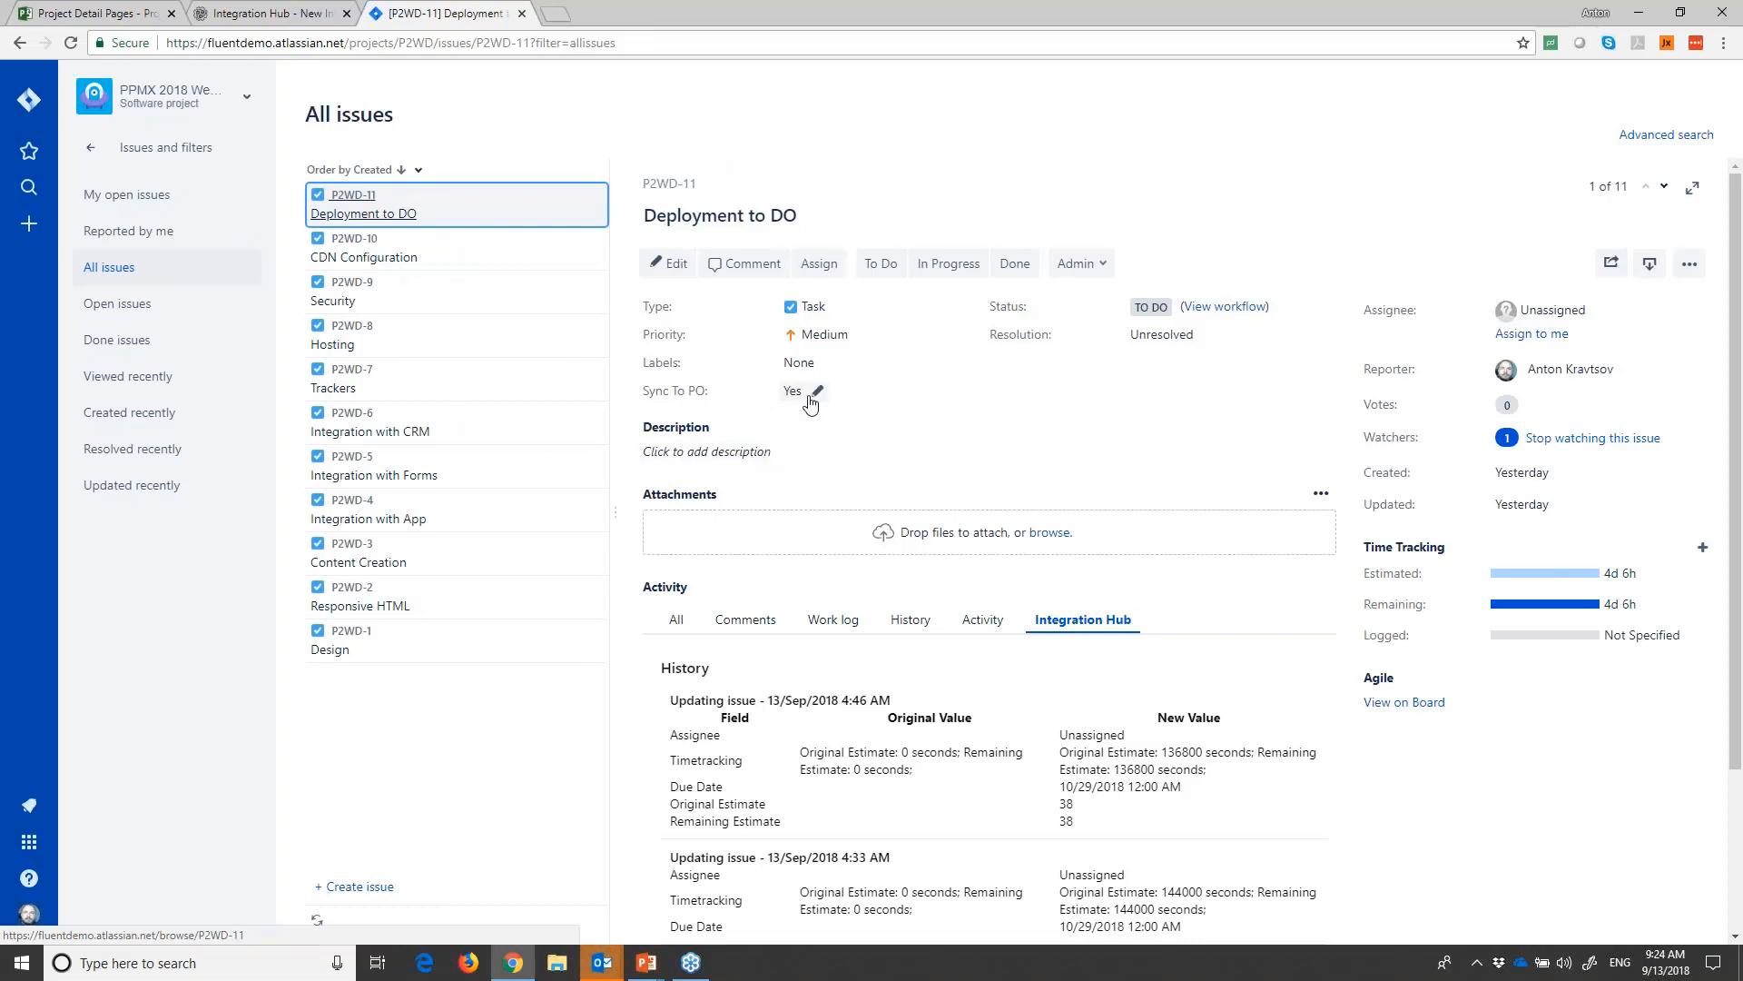
pyautogui.click(62, 13)
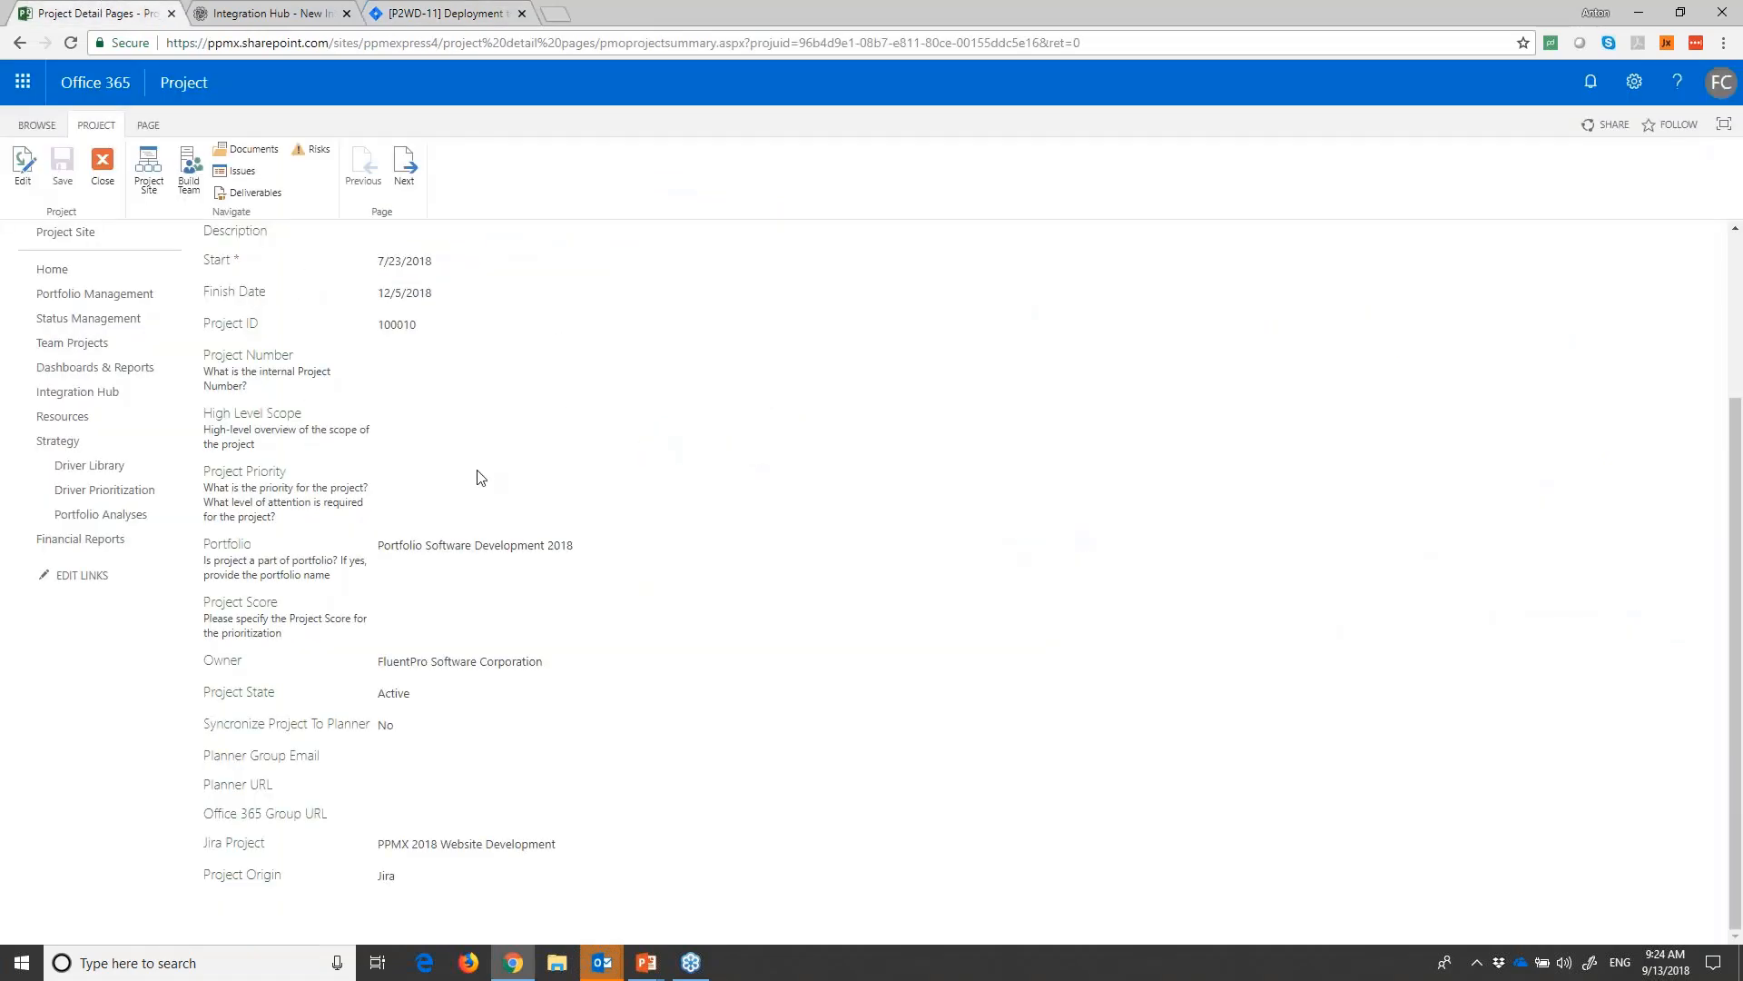
pyautogui.scroll(3, 78, 338)
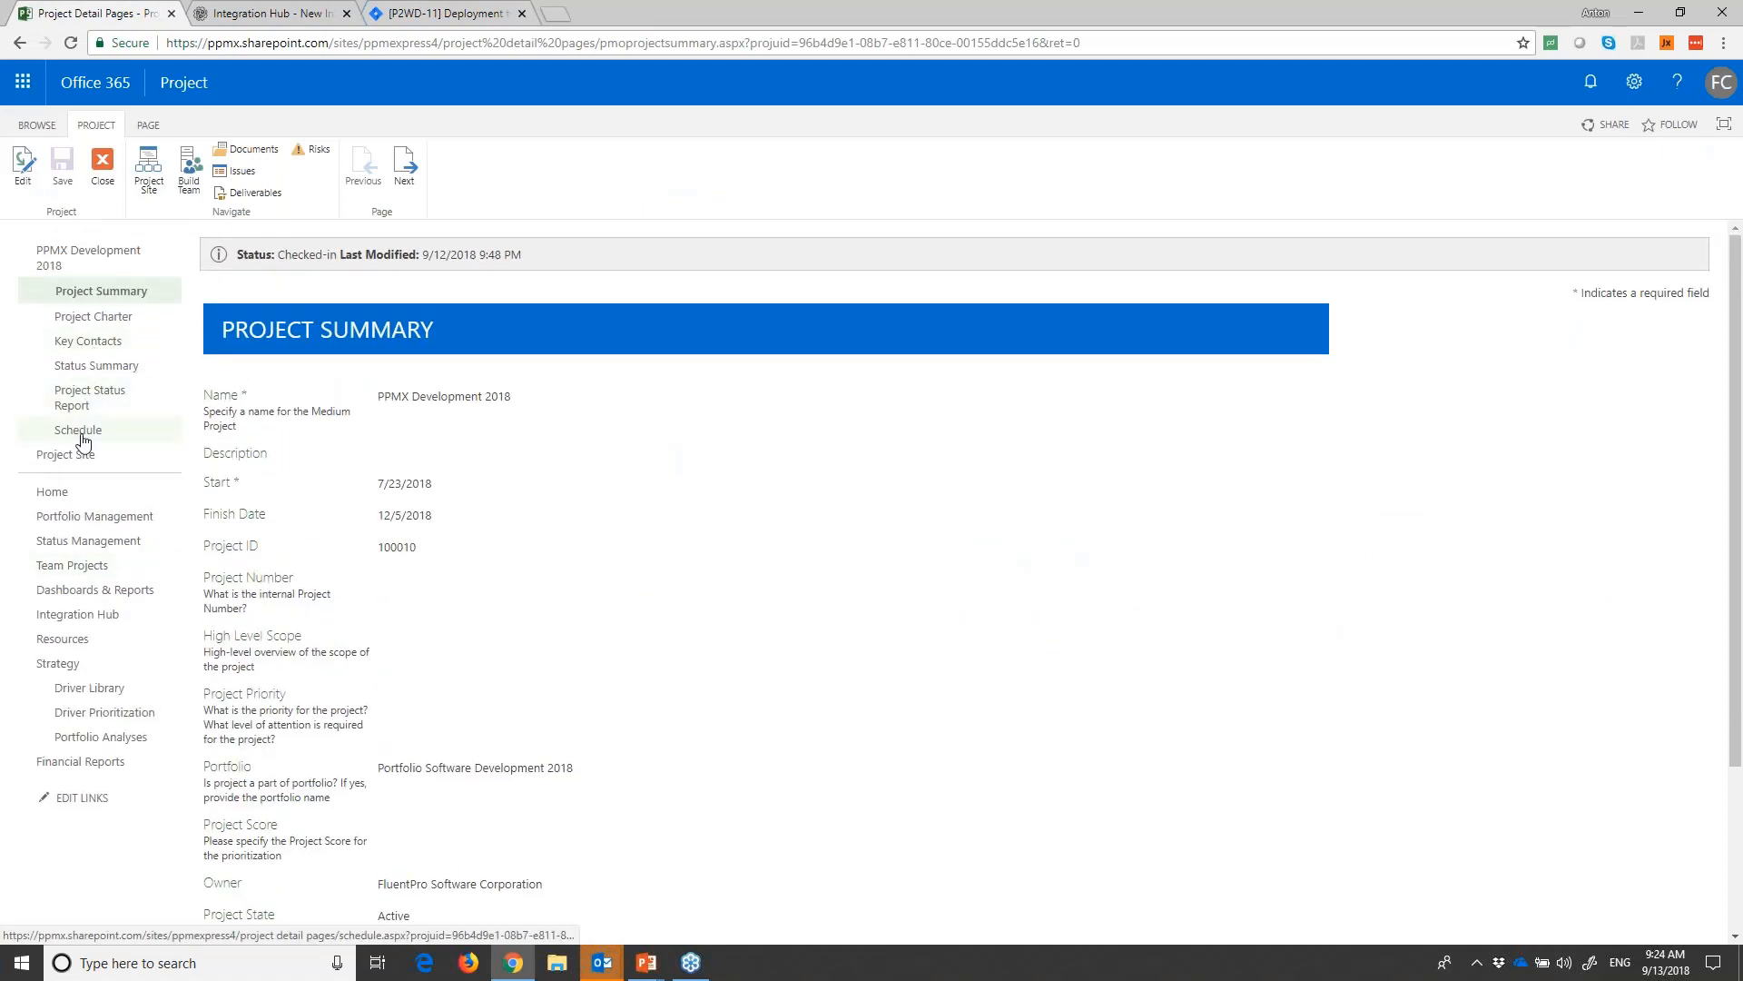
pyautogui.click(80, 430)
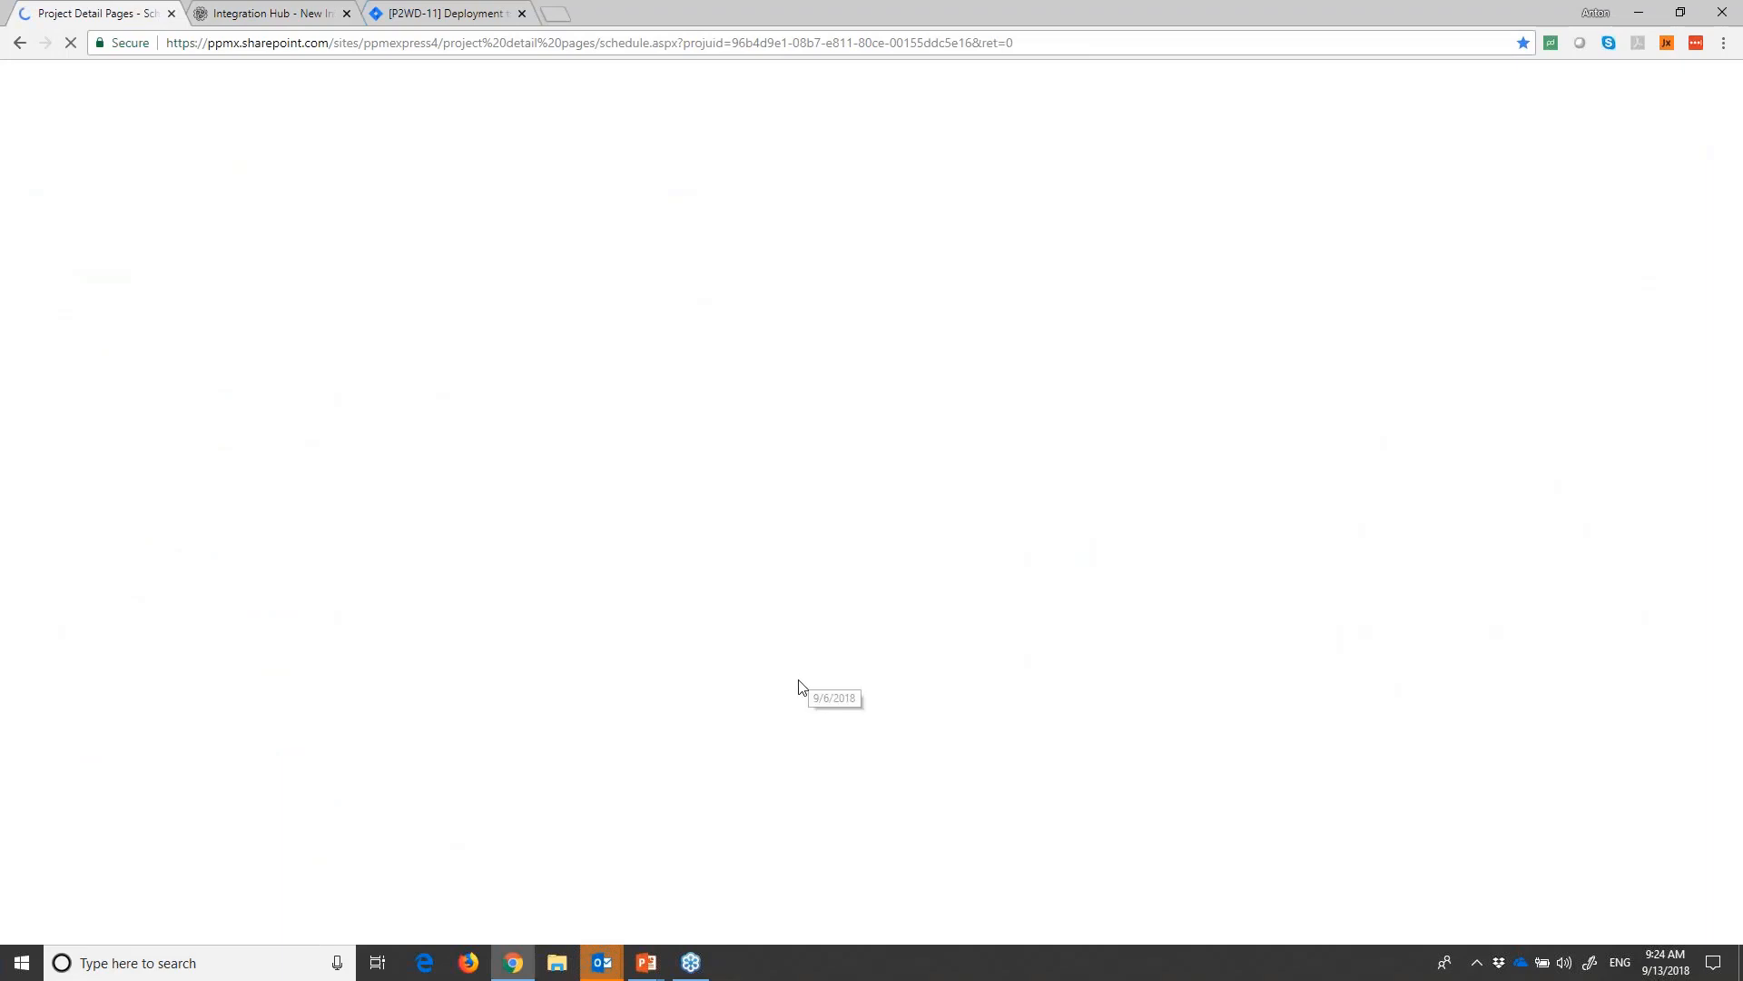
pyautogui.scroll(-2, 805, 749)
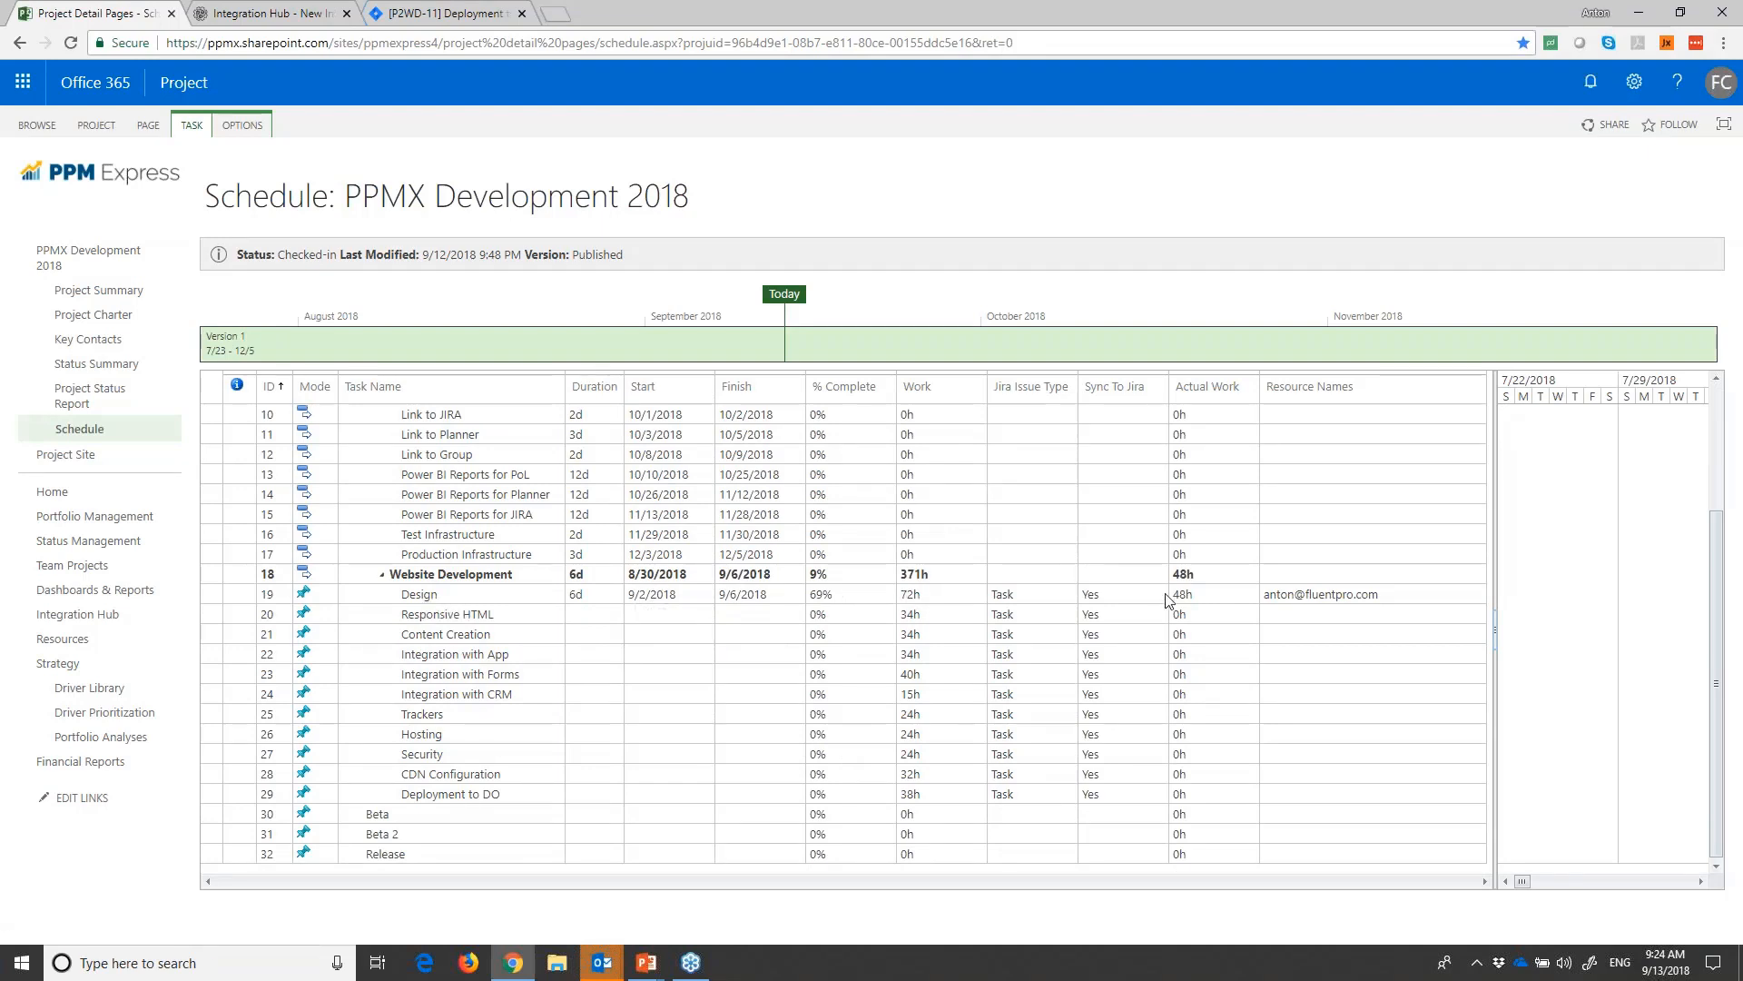
# - Compare the work log of the Jira Design issue with the Design task's Actual Work in the Project Online schedule
pyautogui.click(463, 12)
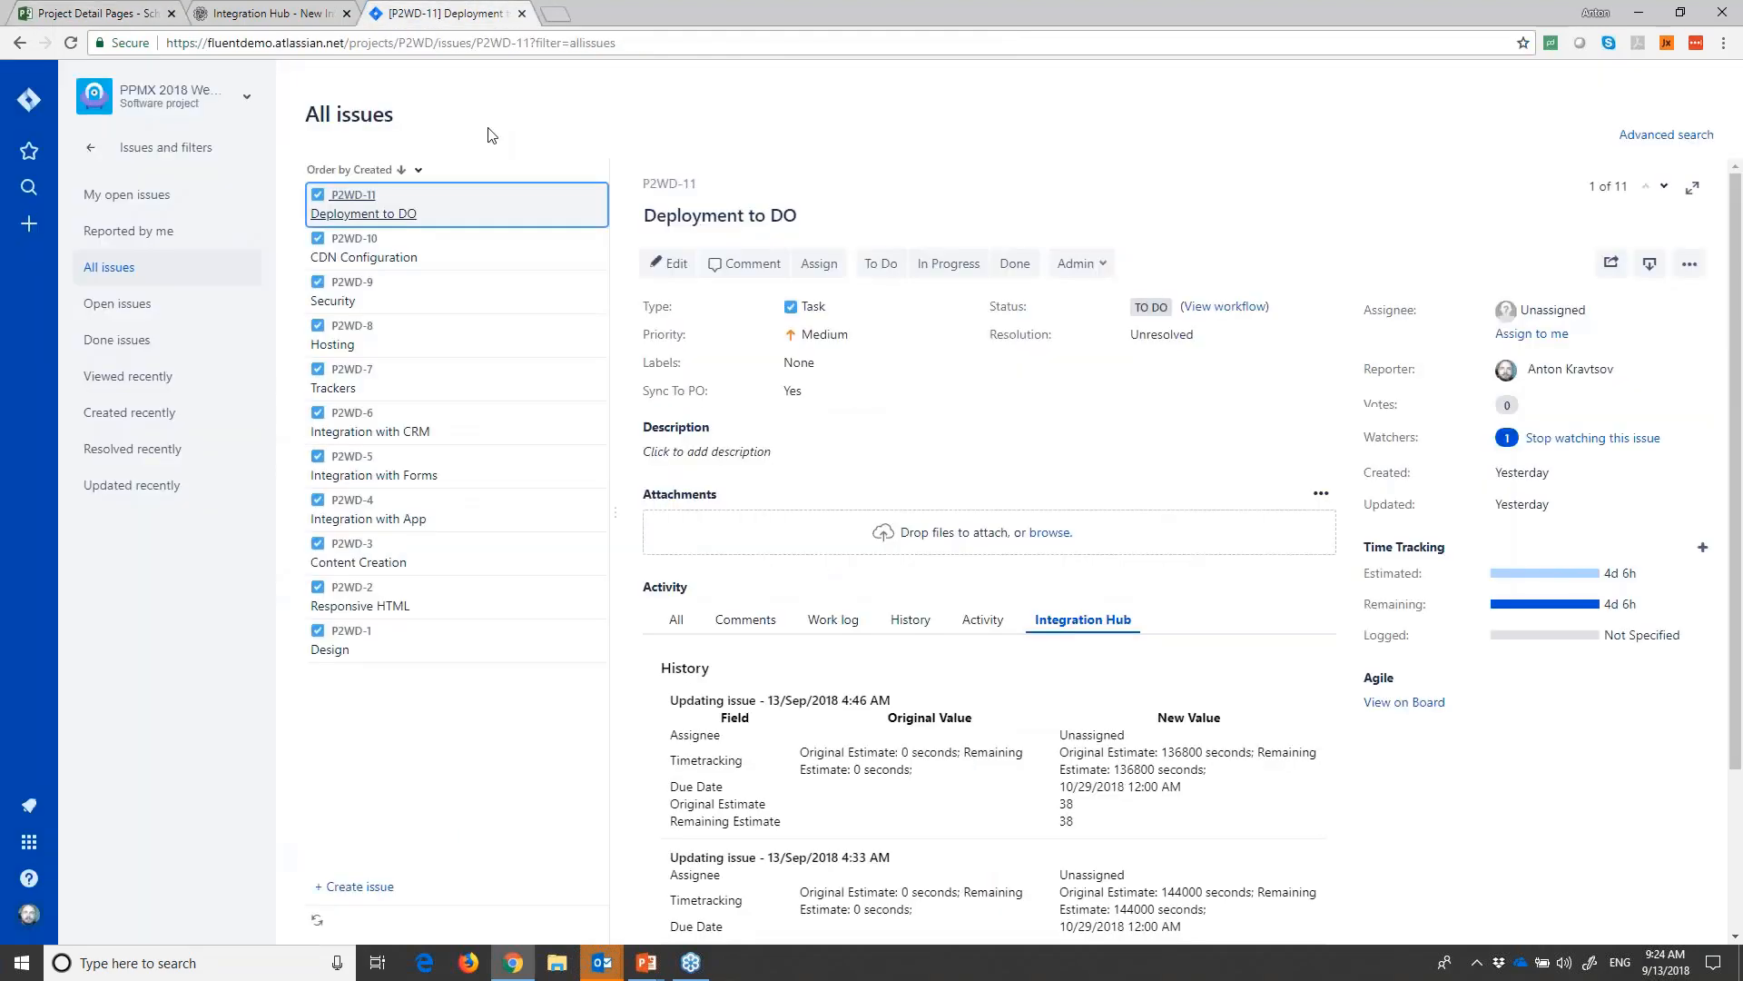
pyautogui.click(367, 652)
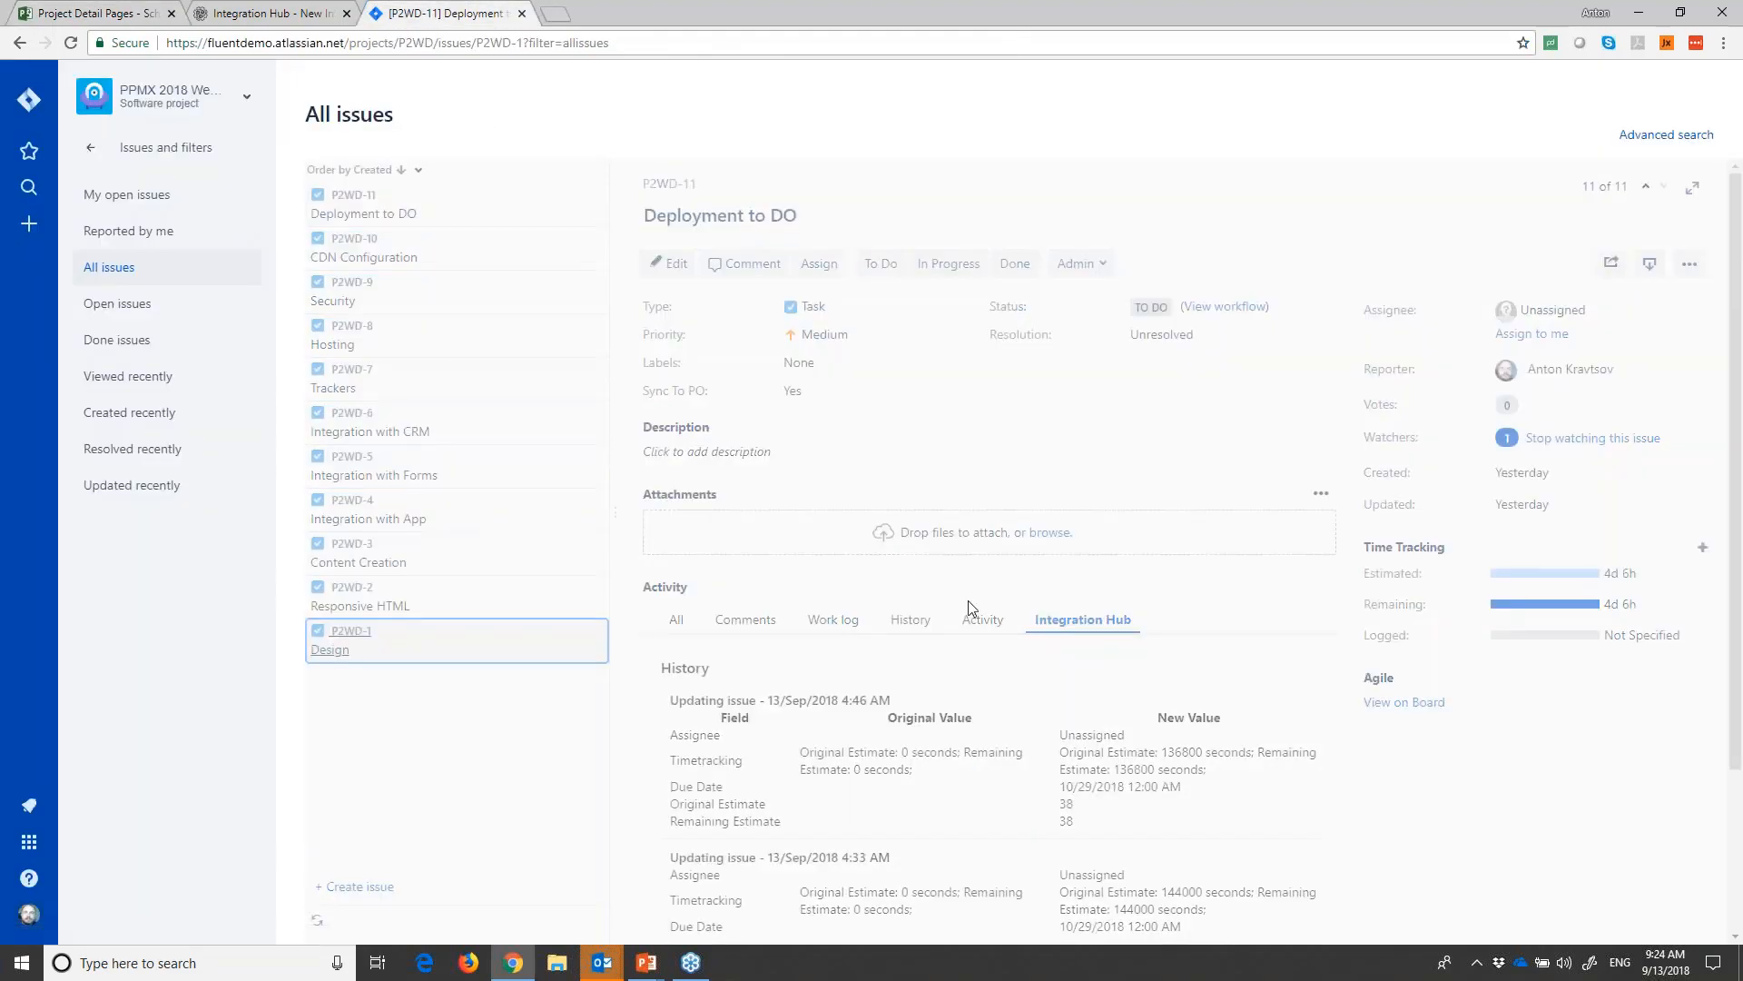
pyautogui.click(829, 621)
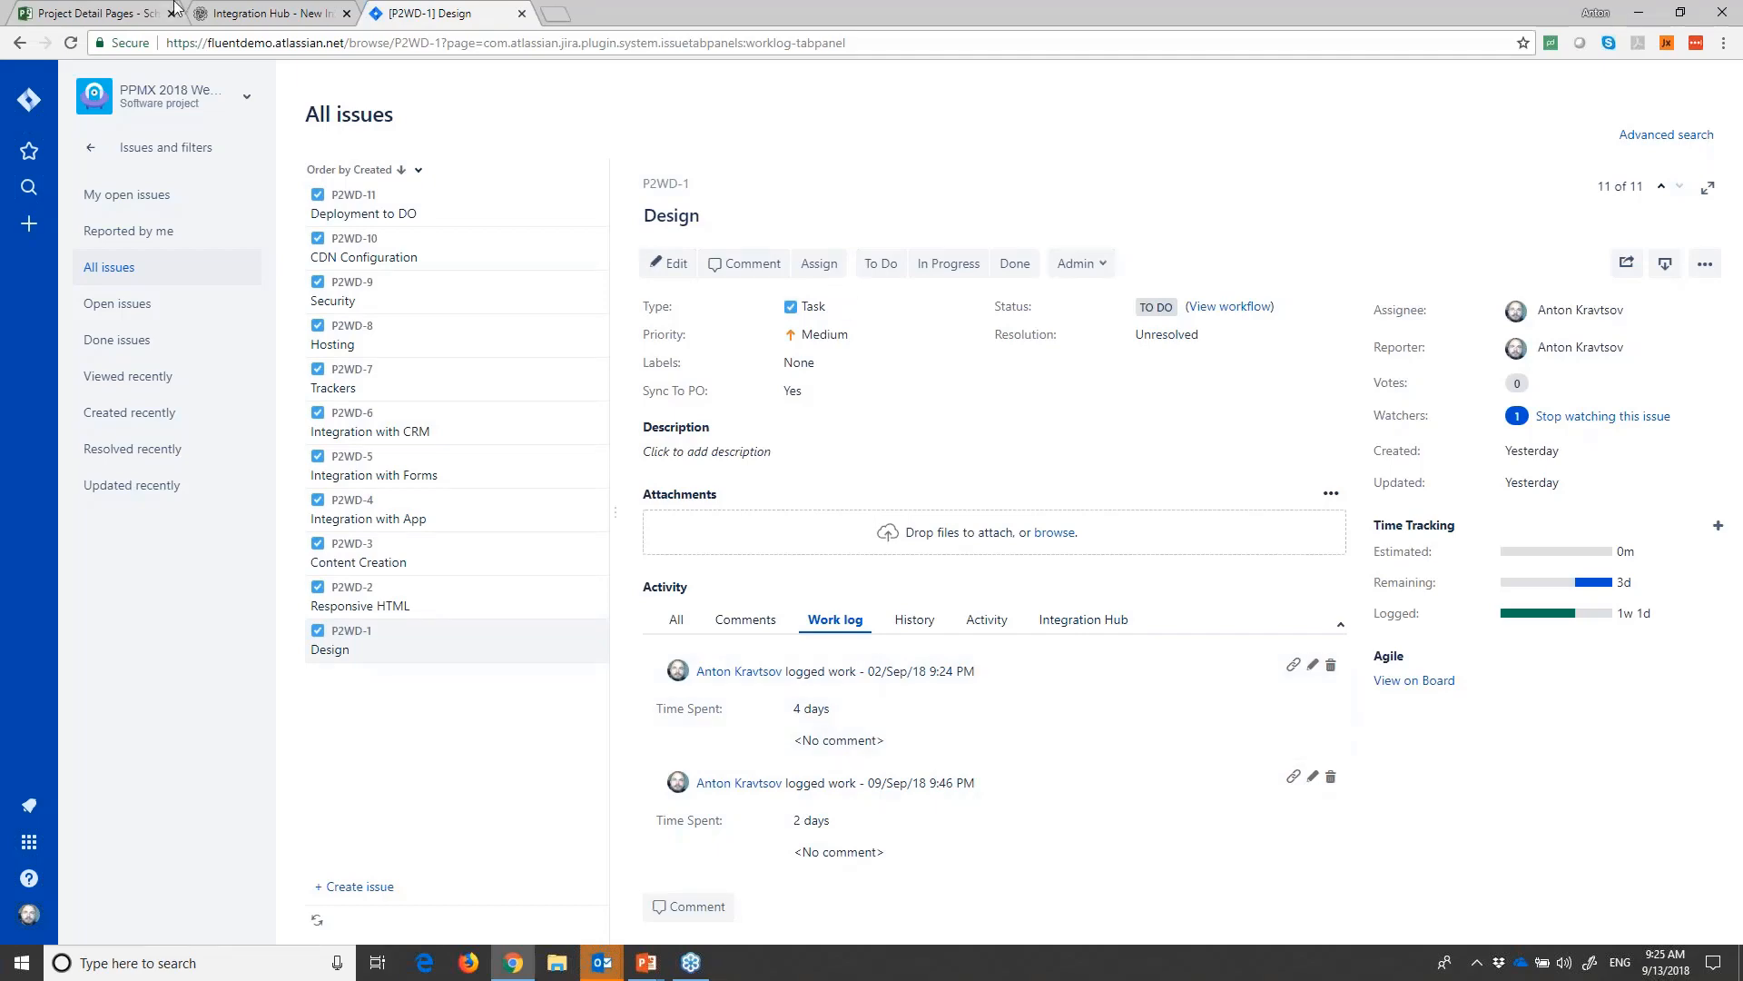
pyautogui.click(273, 13)
pyautogui.click(100, 13)
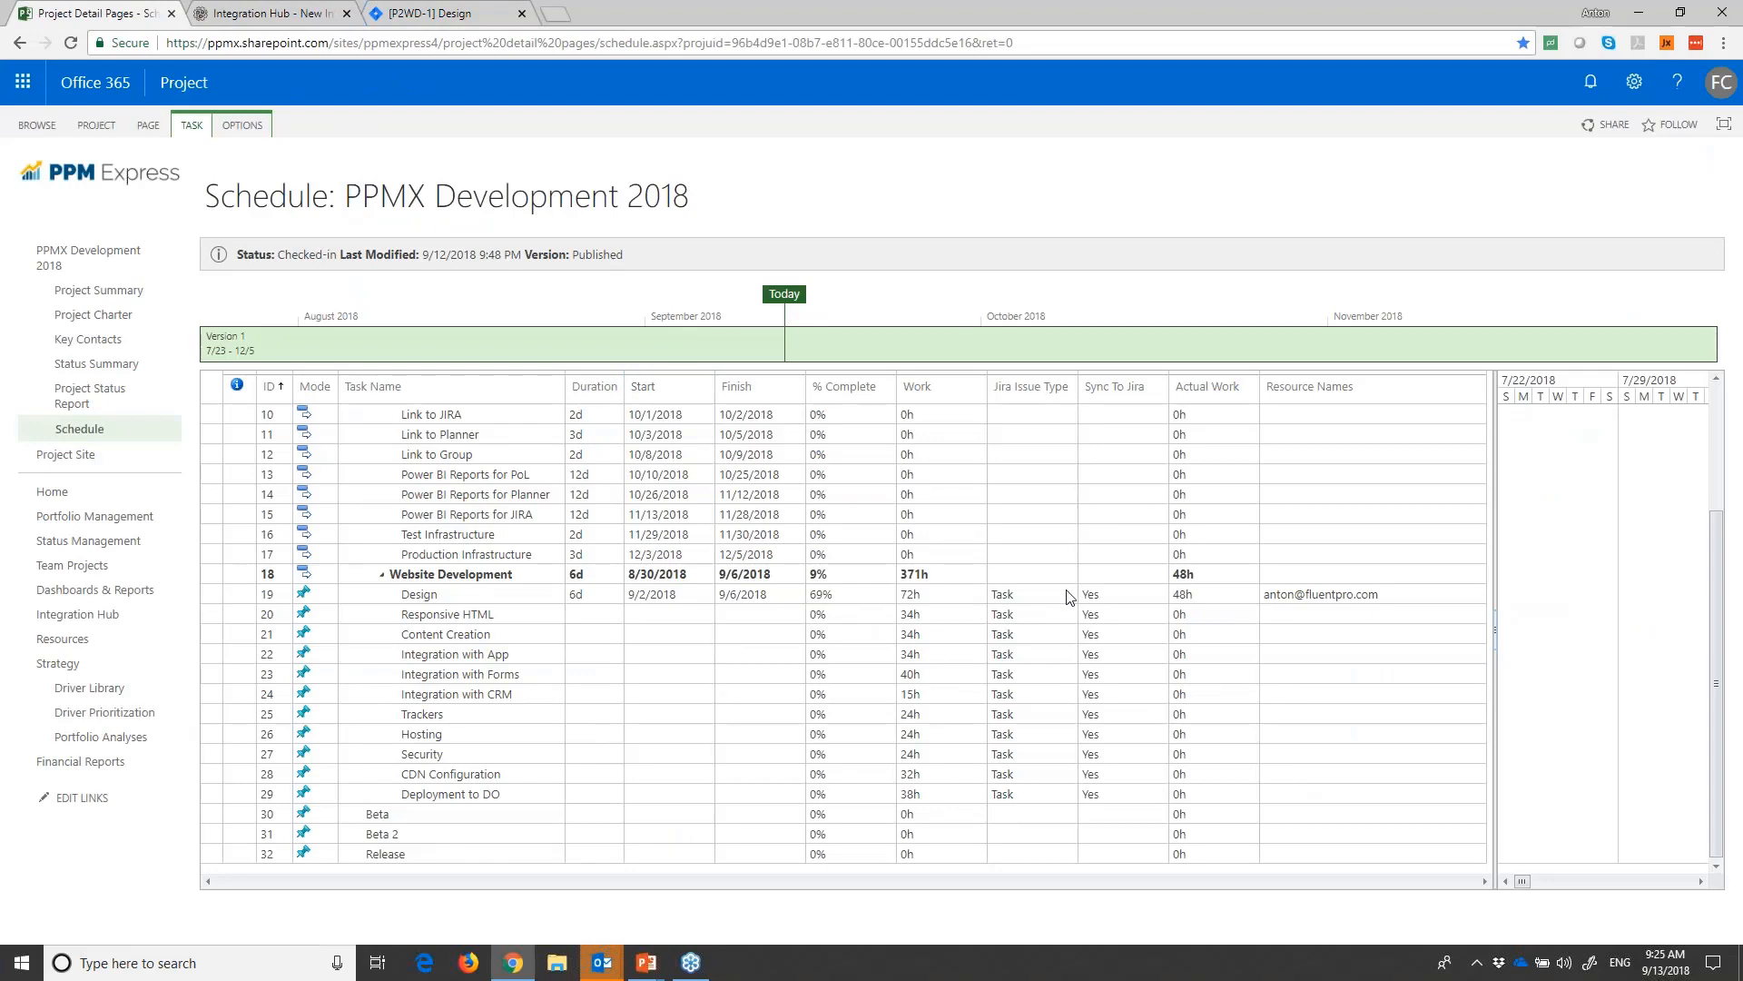
pyautogui.click(1208, 595)
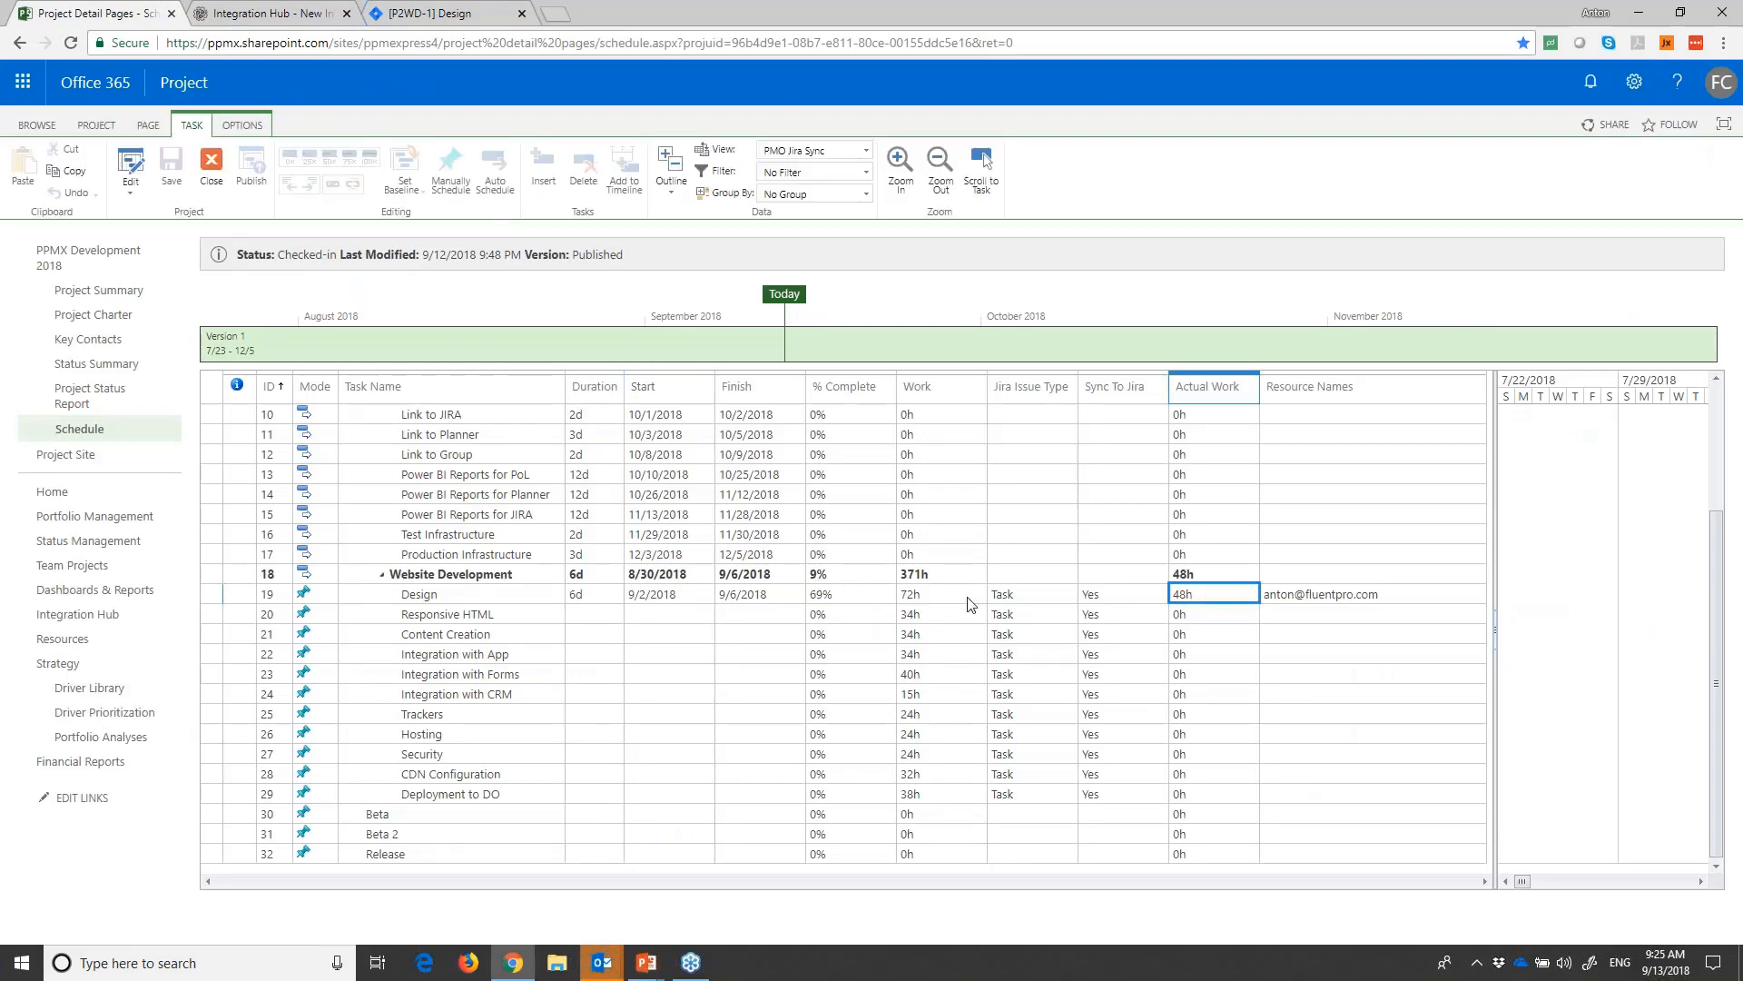
pyautogui.click(458, 13)
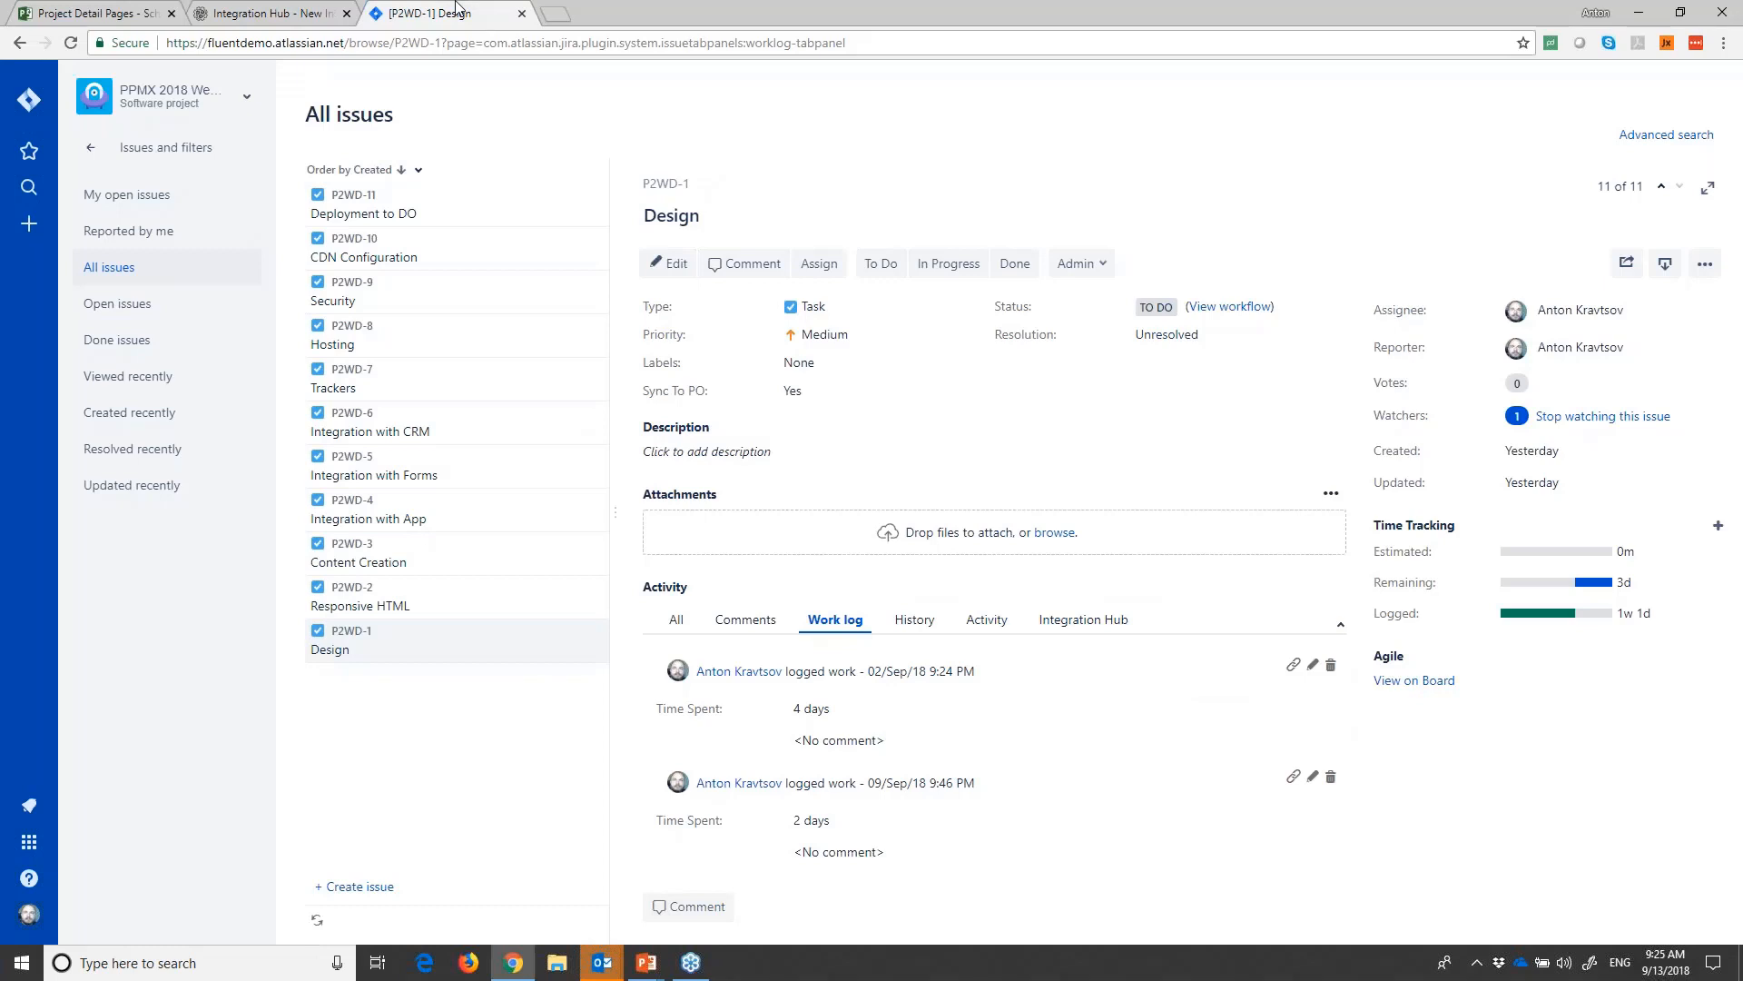
# - Open the "Sync Jira issues to Project Online tasks" scenario in Integration Hub for editing, and advance to its field mapping
pyautogui.click(289, 13)
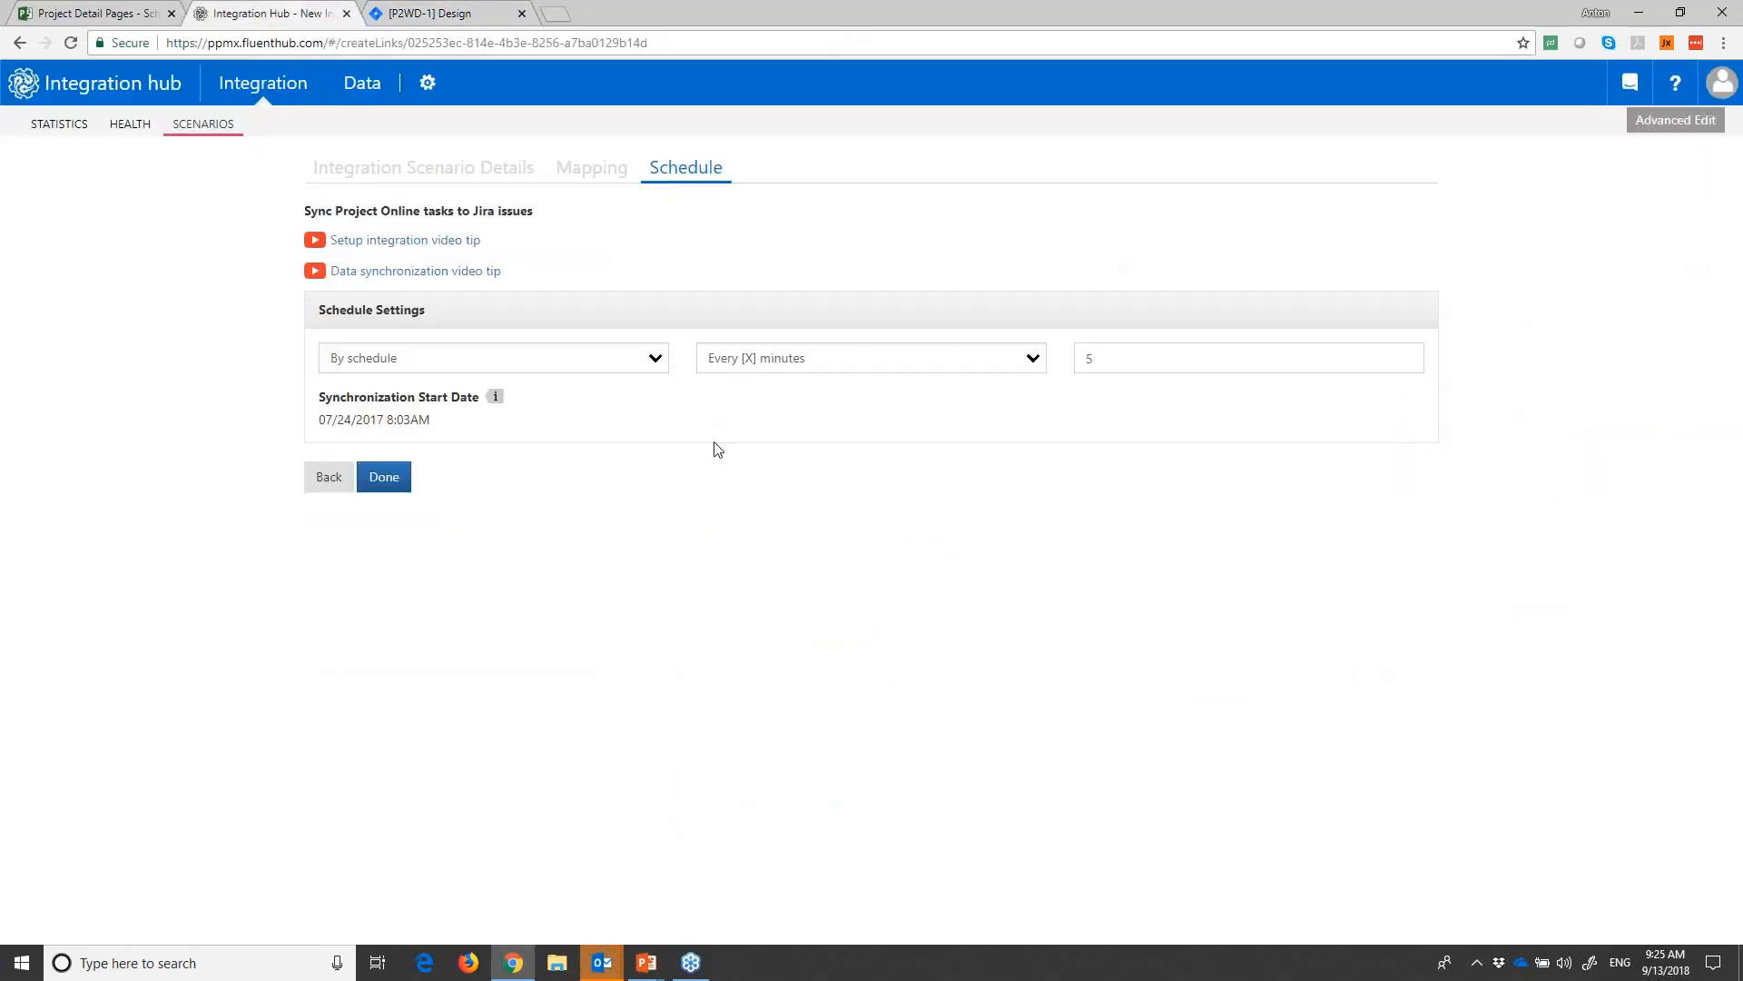
pyautogui.click(208, 124)
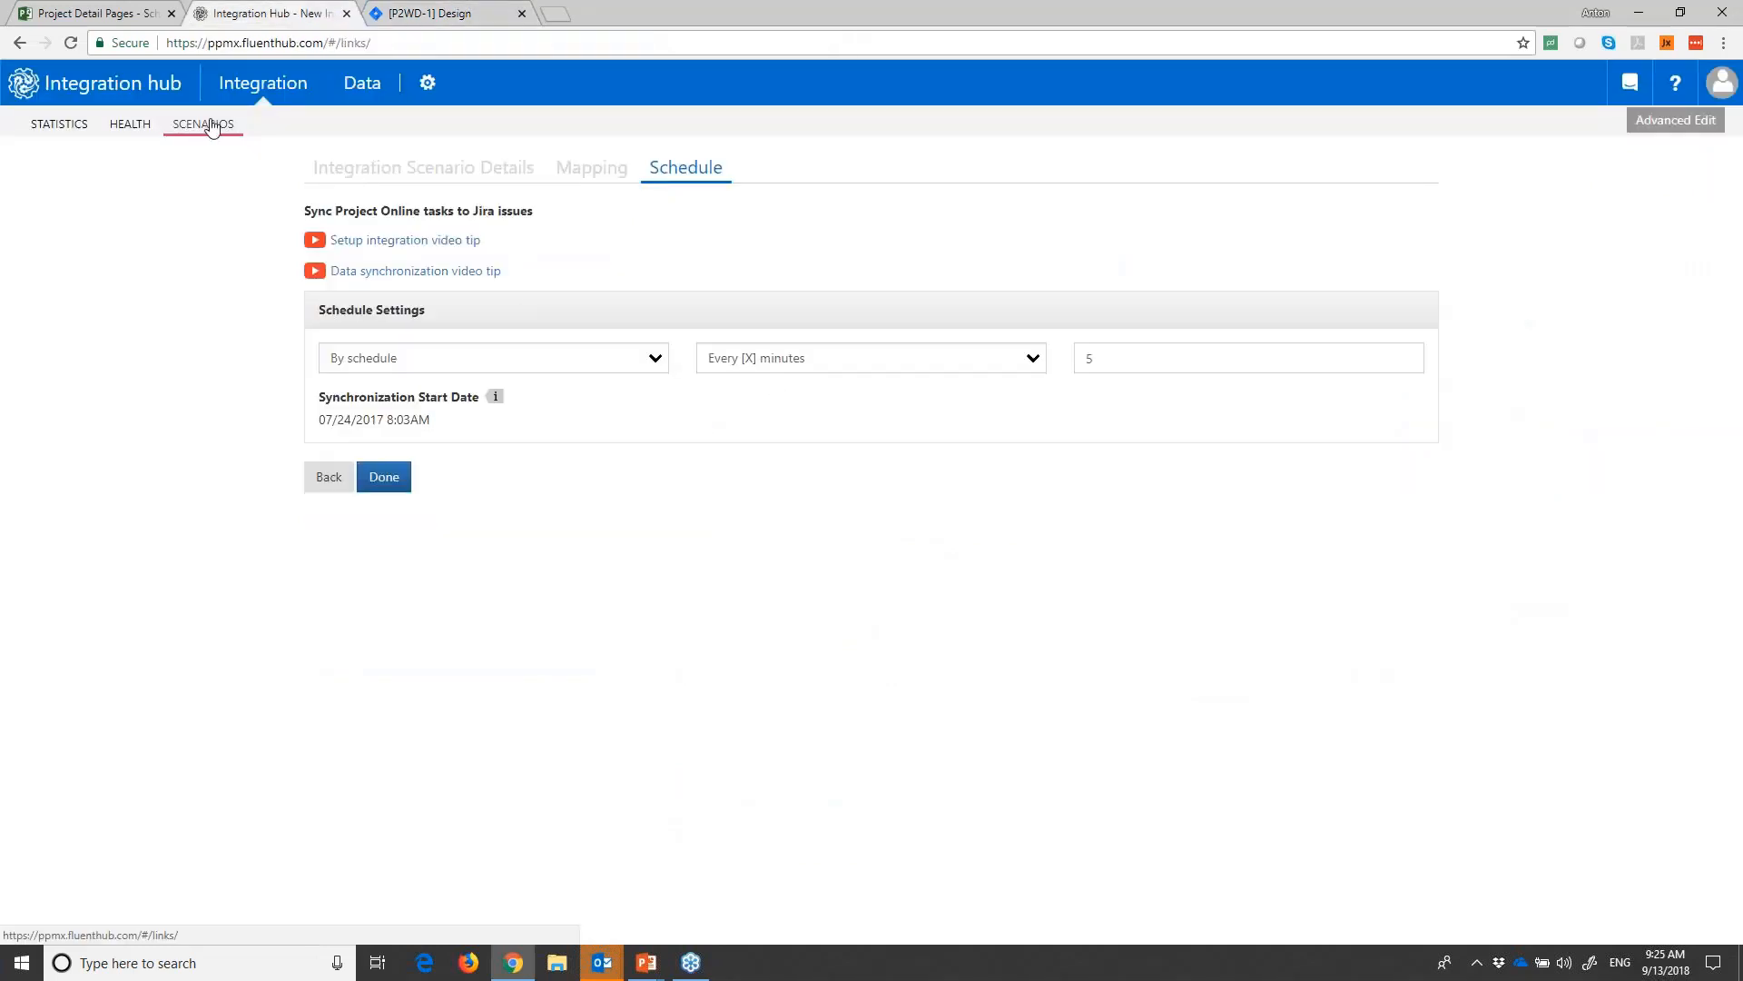
pyautogui.scroll(-15, 370, 545)
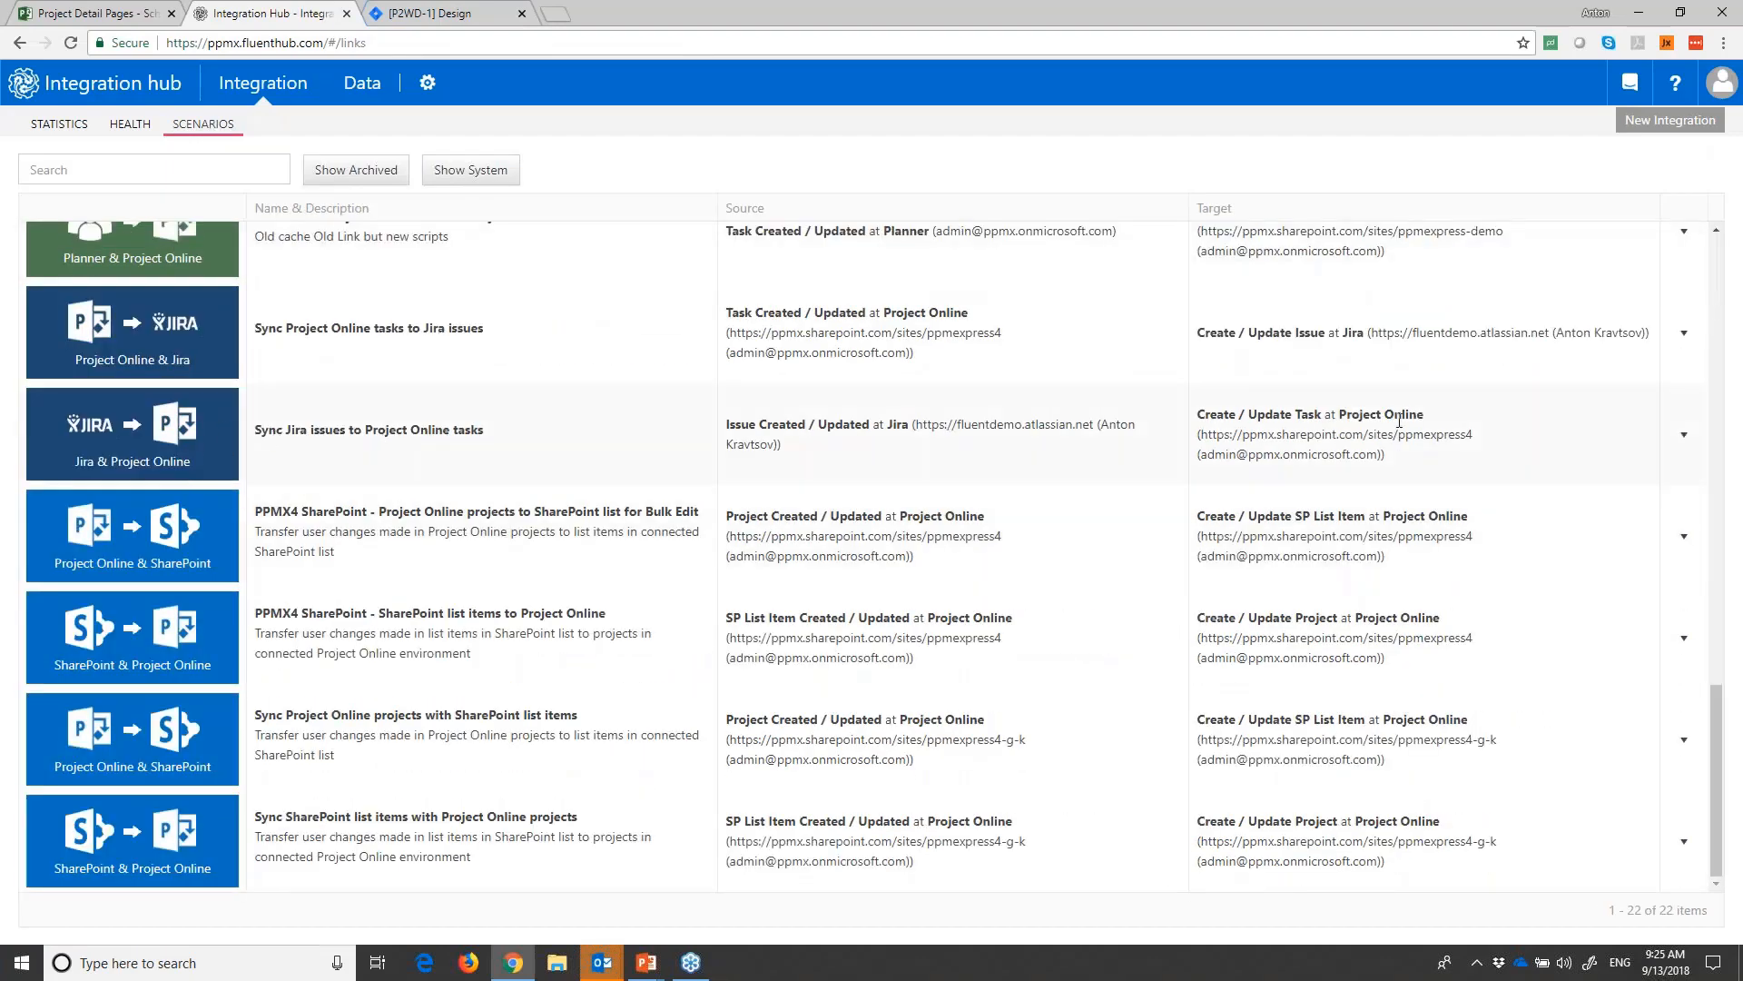
pyautogui.click(1684, 436)
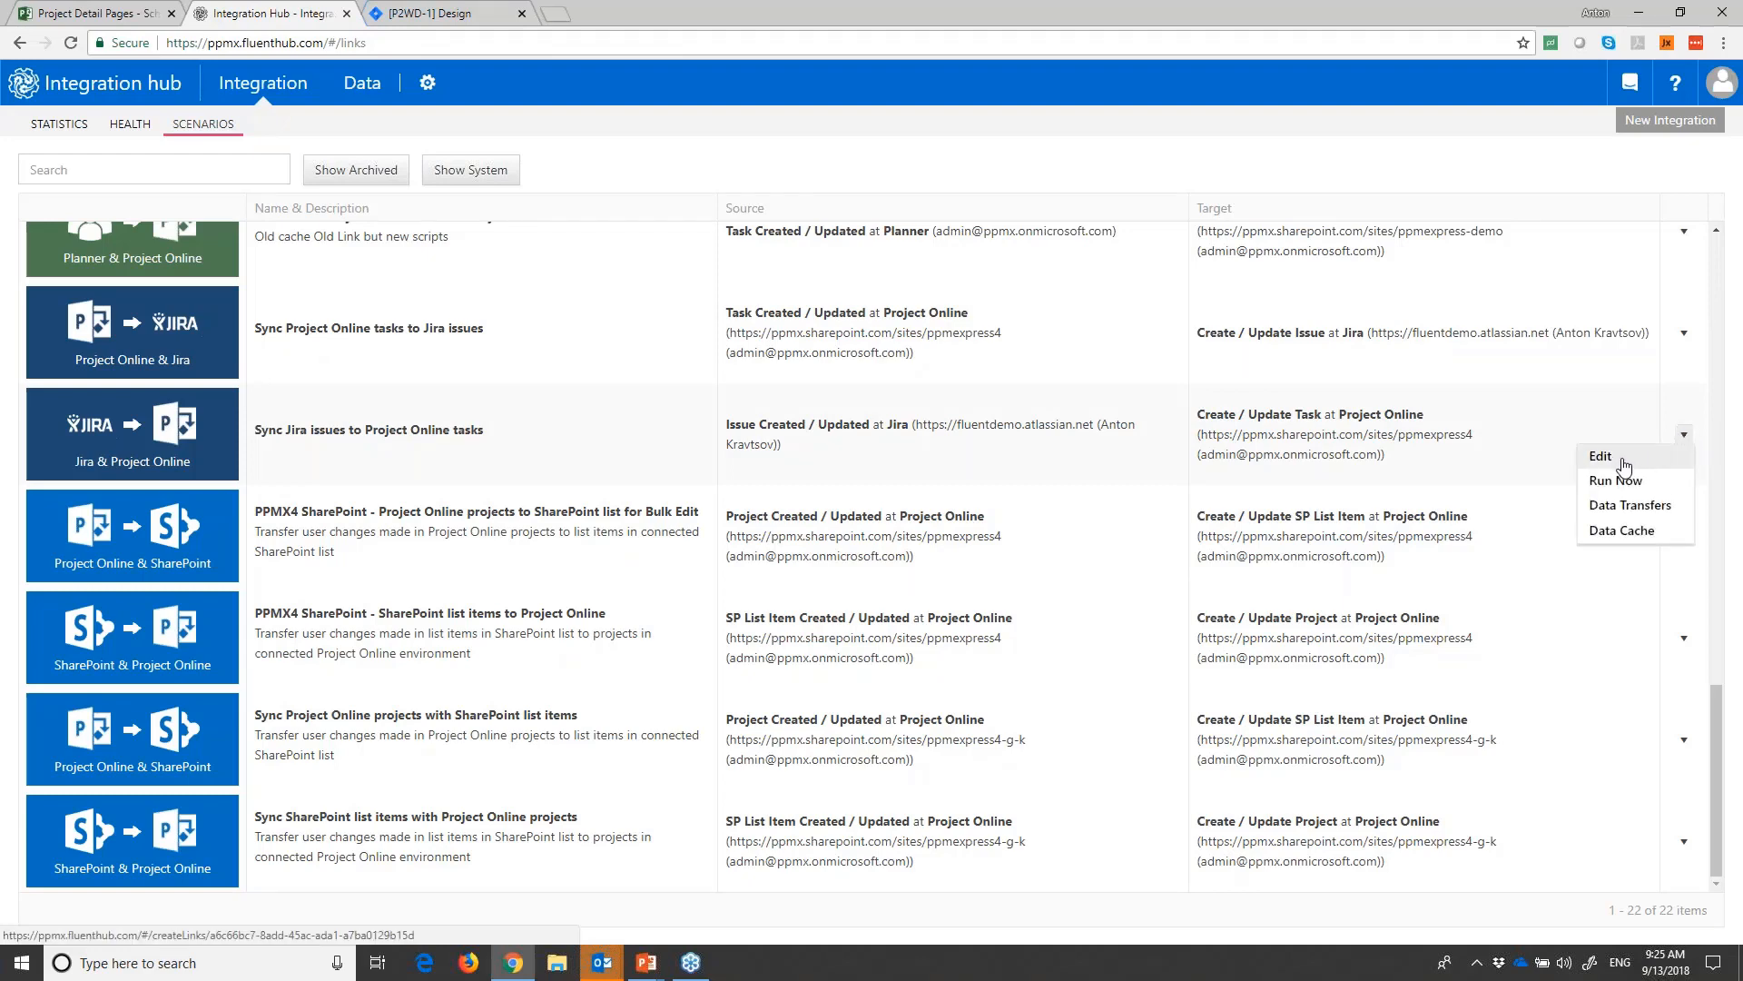
pyautogui.click(1614, 460)
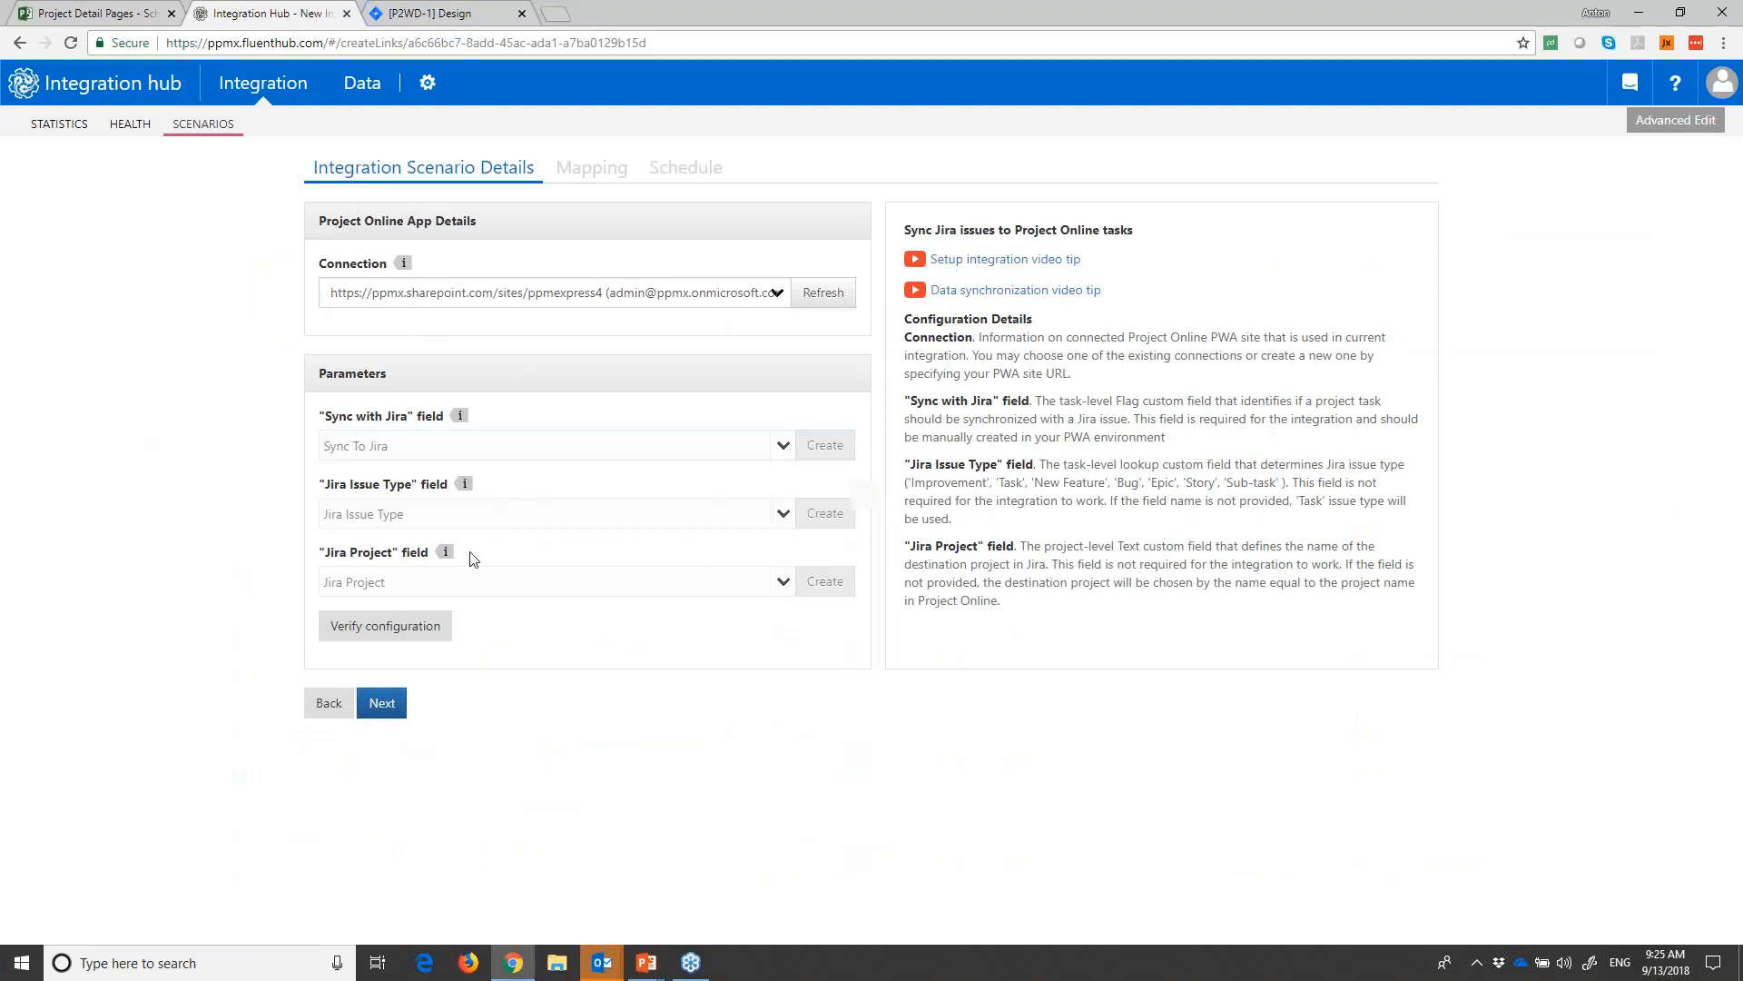
pyautogui.click(382, 703)
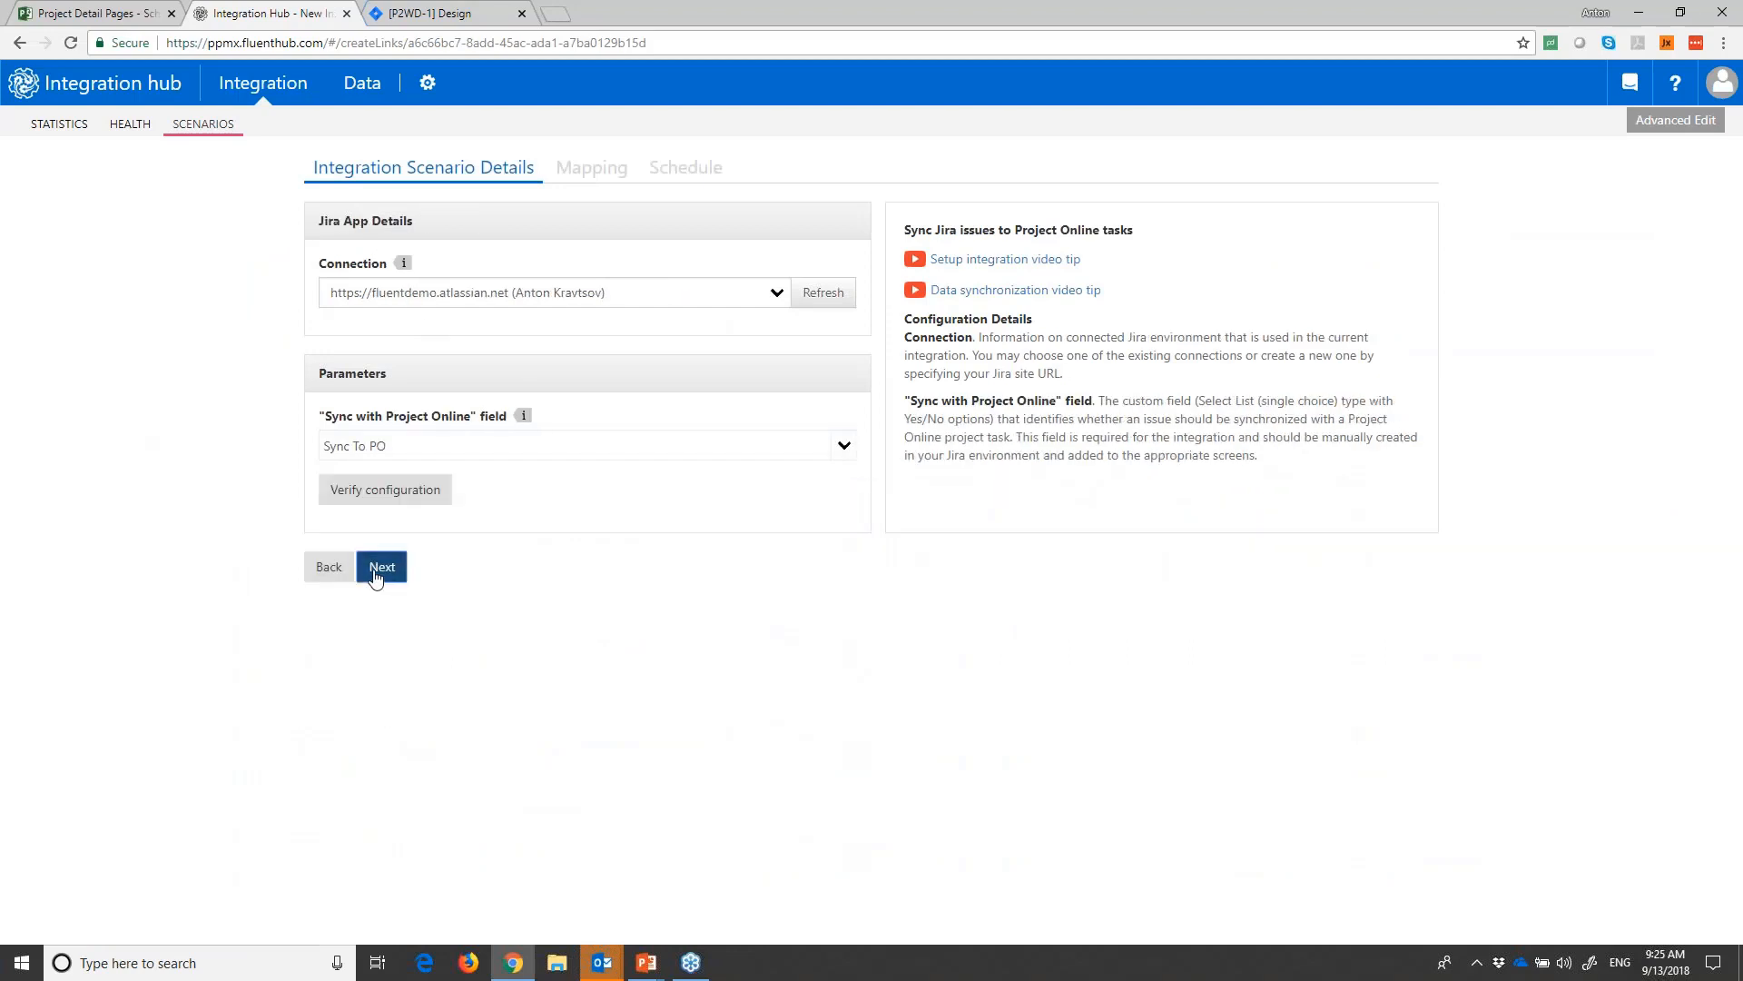
pyautogui.click(381, 567)
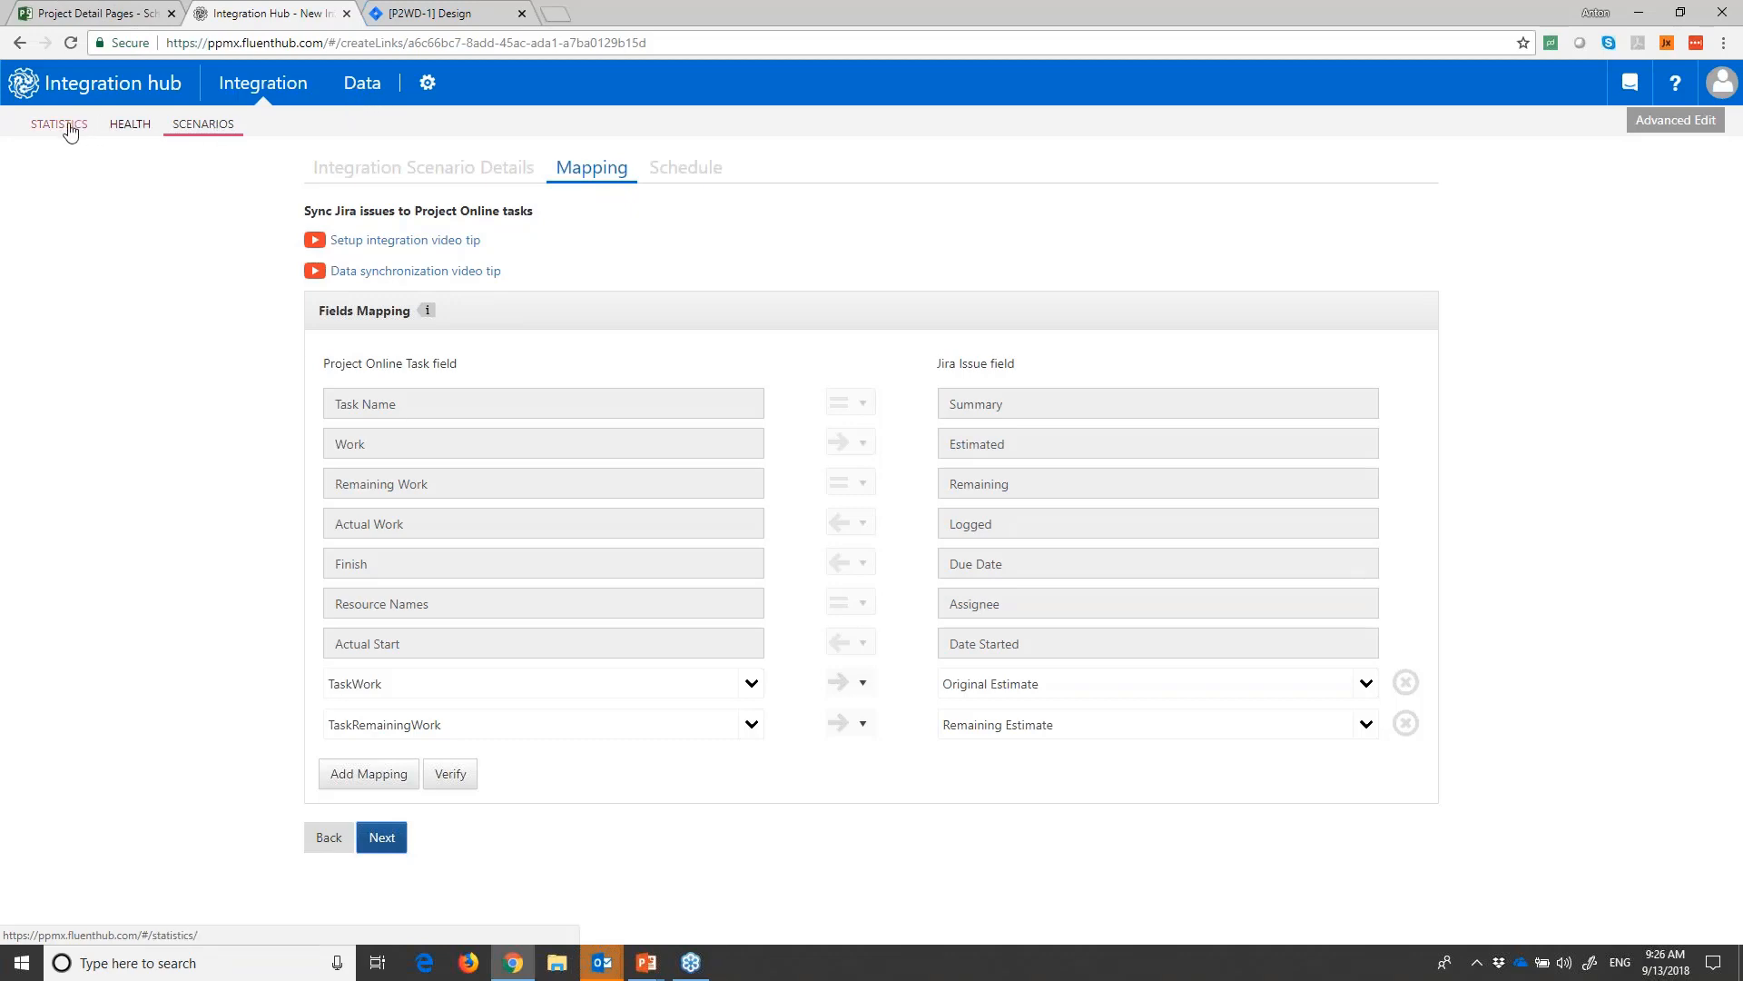
# - Return to the scenario list and open the data transfers of "Sync Project Online tasks to Jira issues"
pyautogui.click(198, 124)
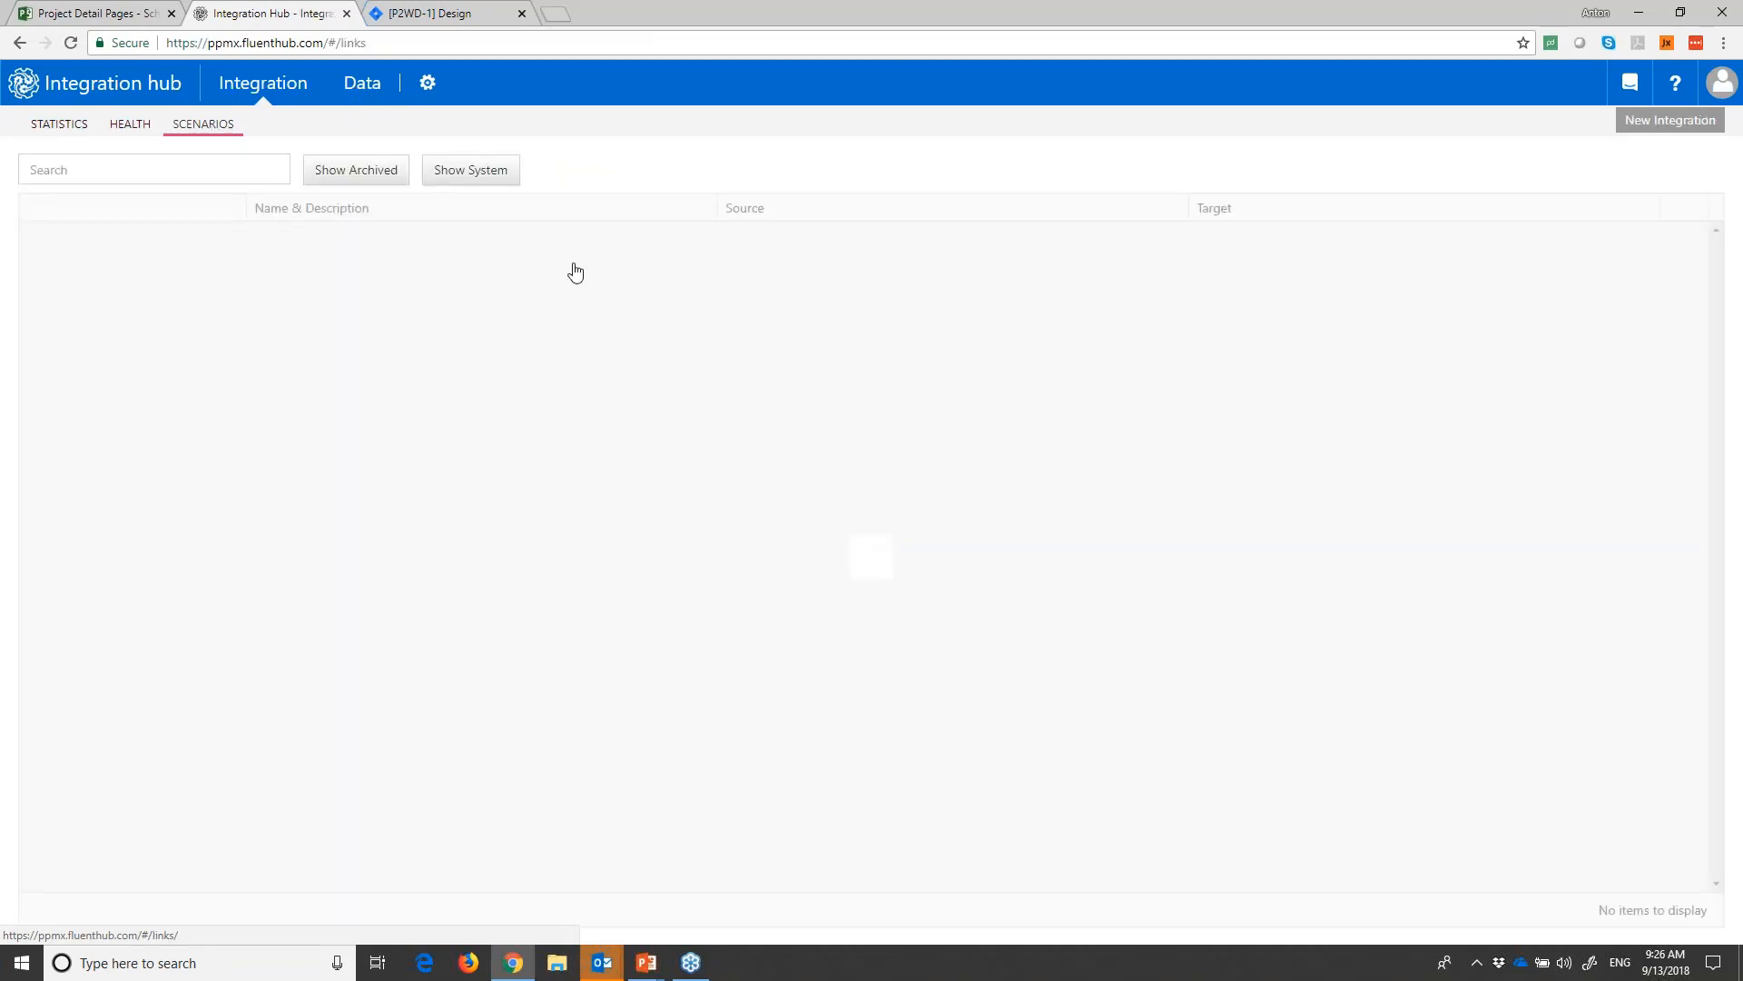
pyautogui.scroll(-15, 672, 572)
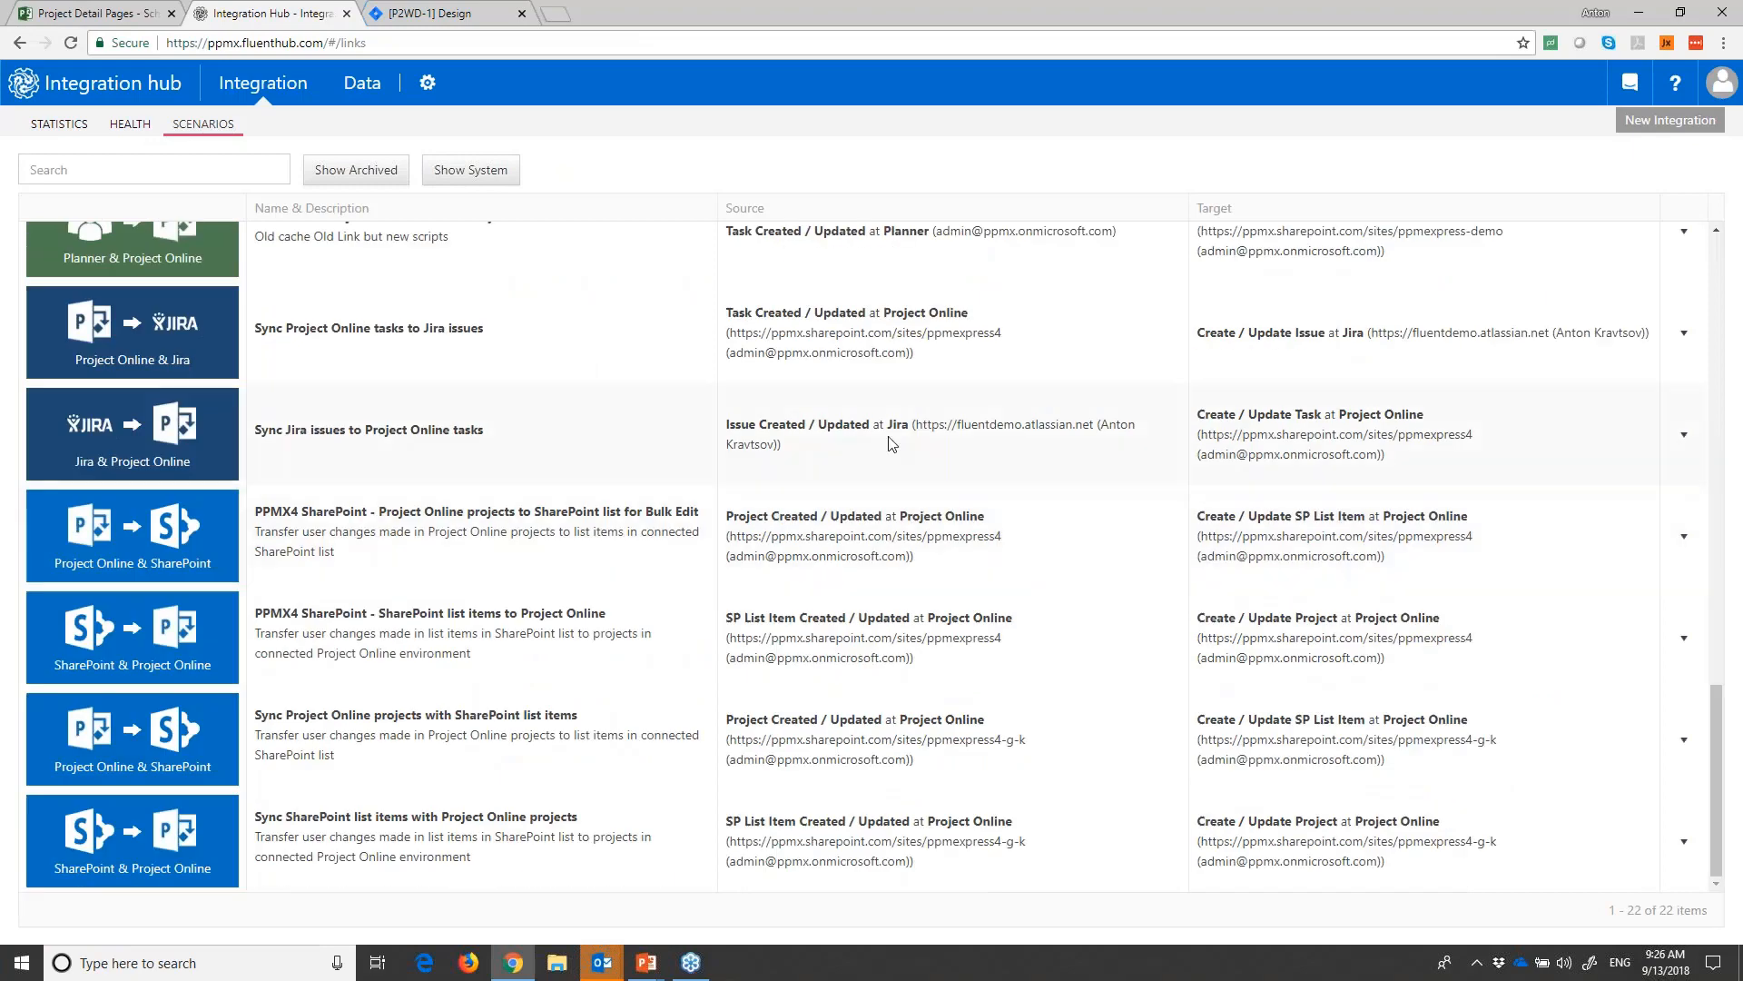
pyautogui.click(1684, 332)
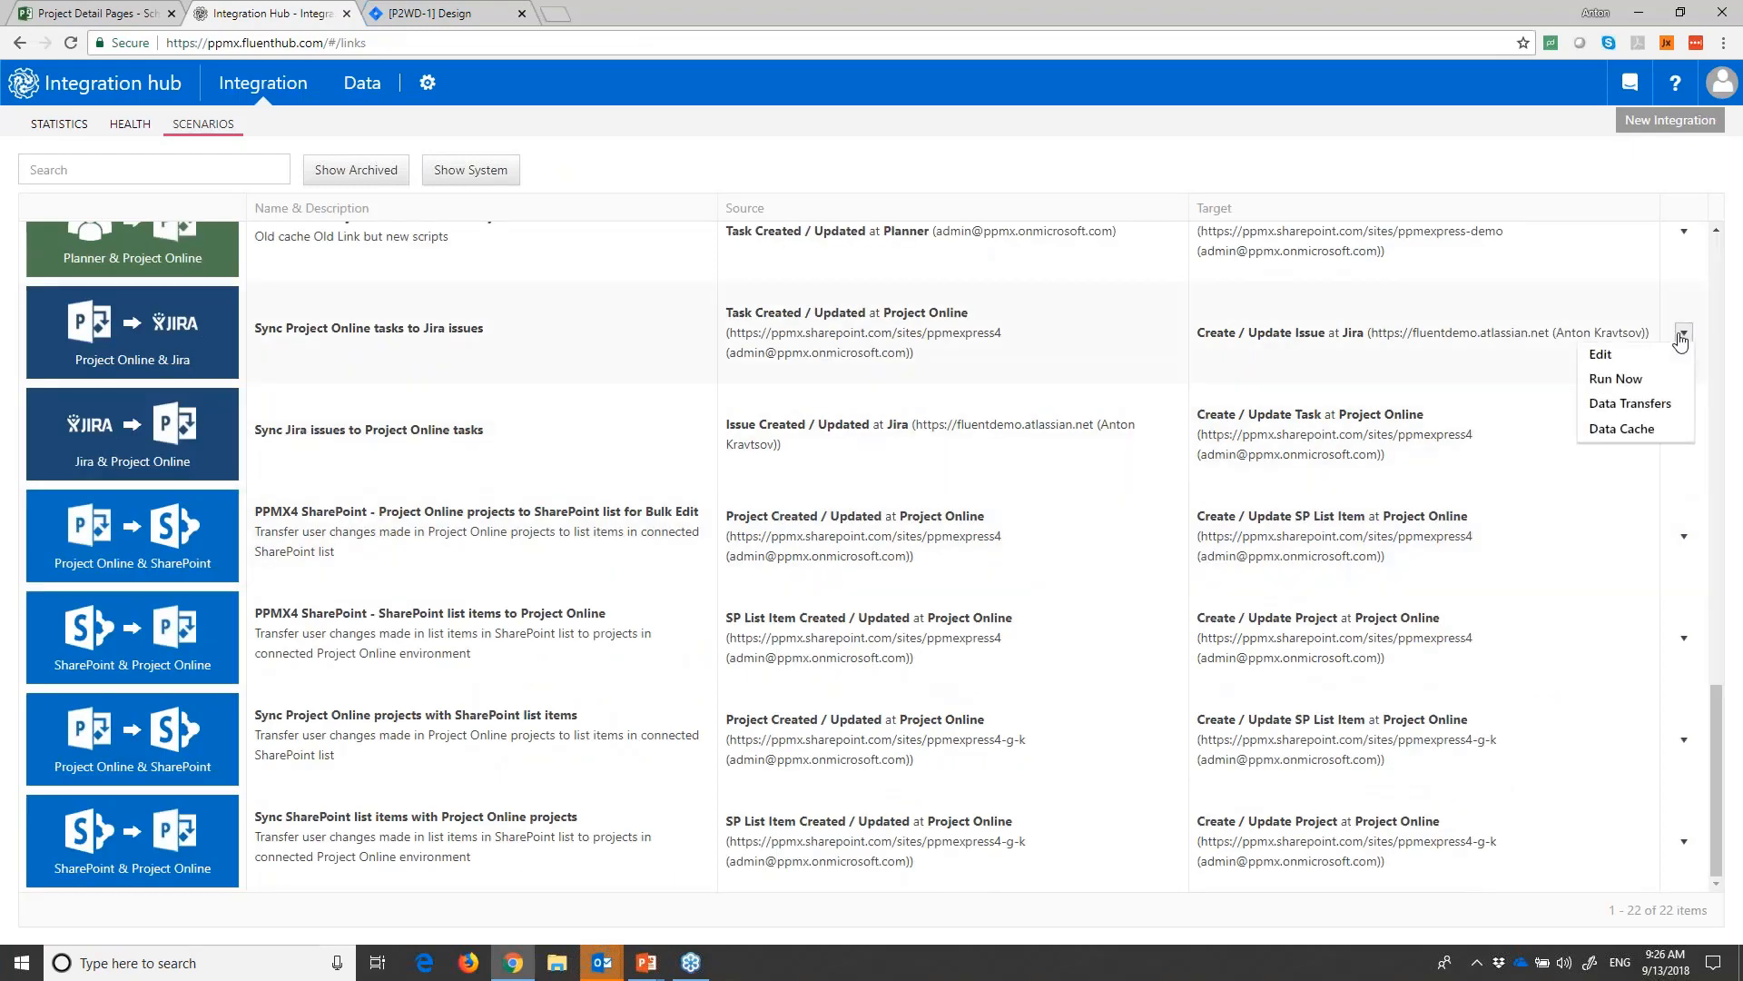
pyautogui.click(1629, 403)
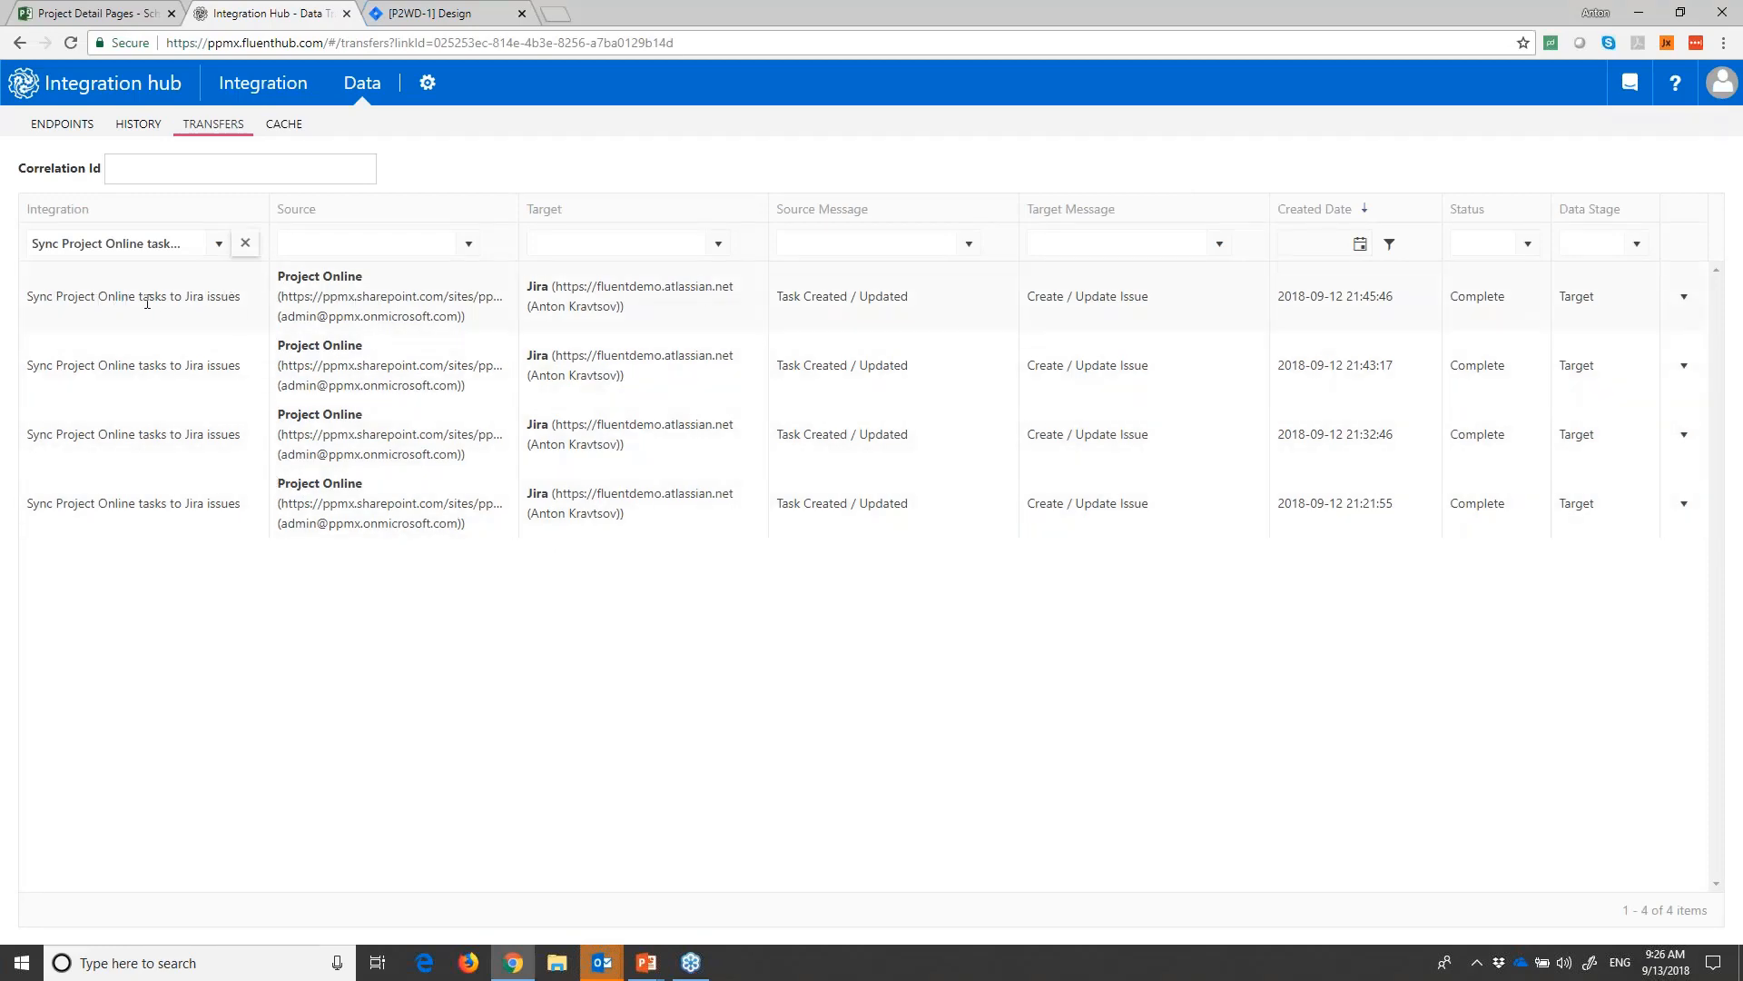
# - Open the jobs of the most recent transfer, and view the logs of its Jira Process Target job
pyautogui.click(1684, 297)
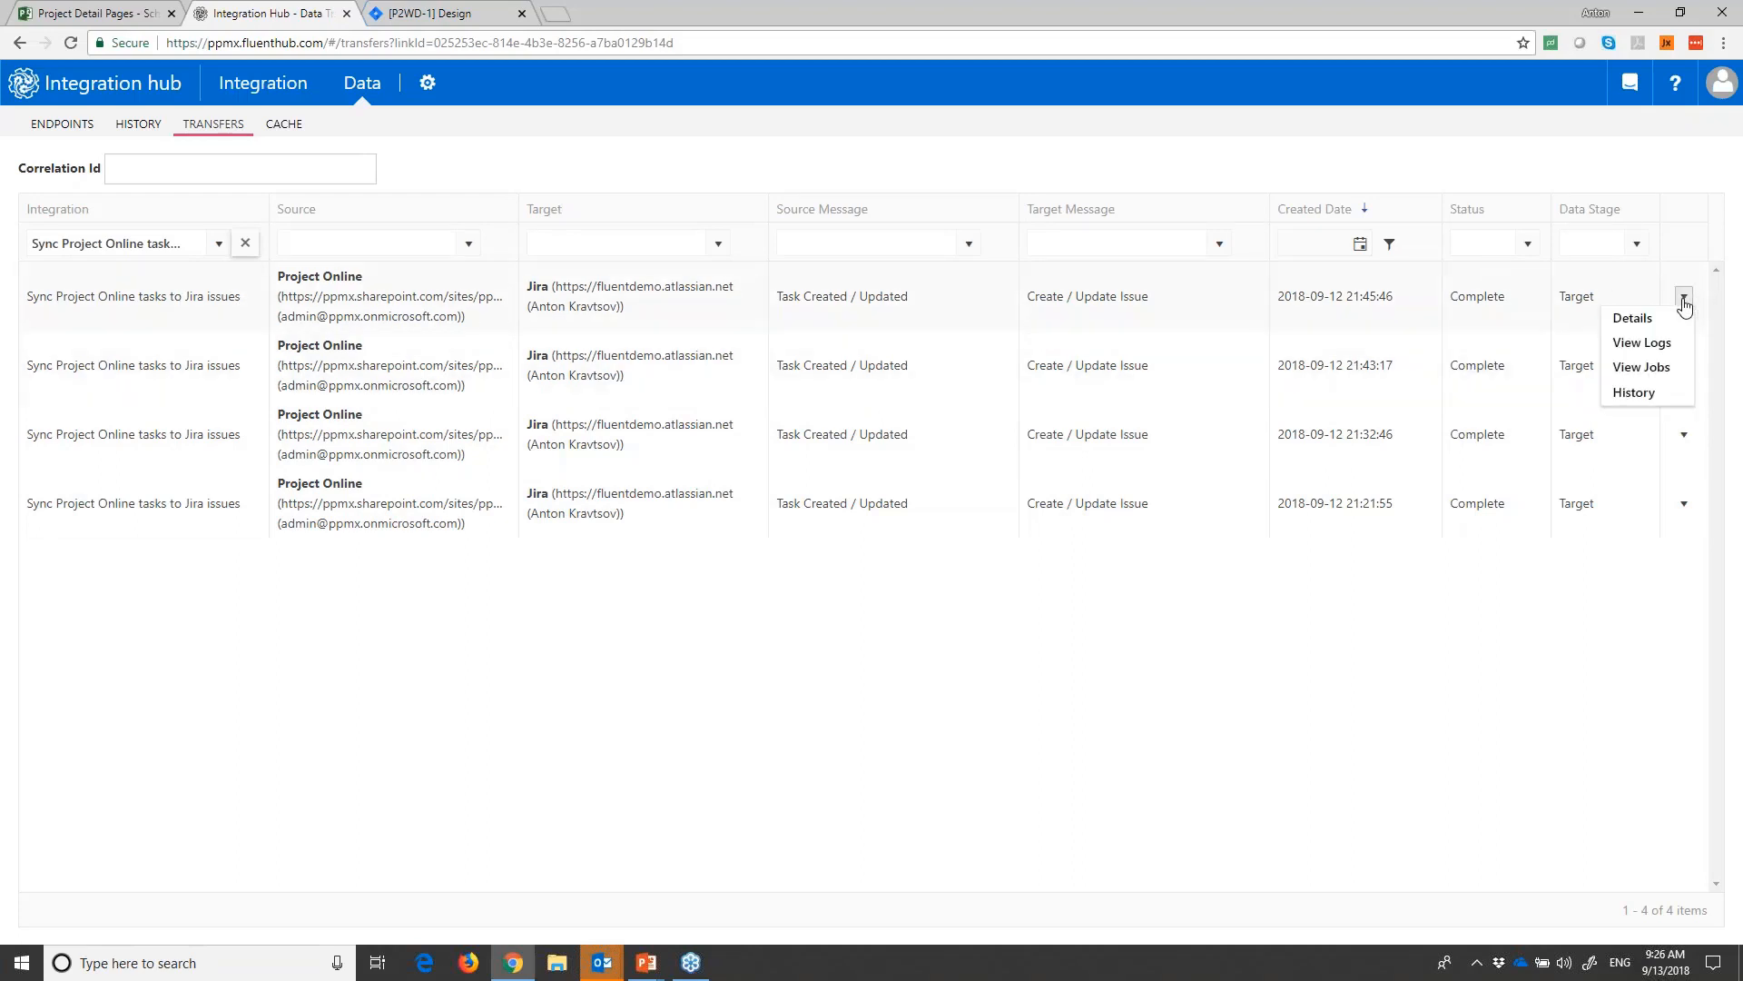
pyautogui.click(1641, 367)
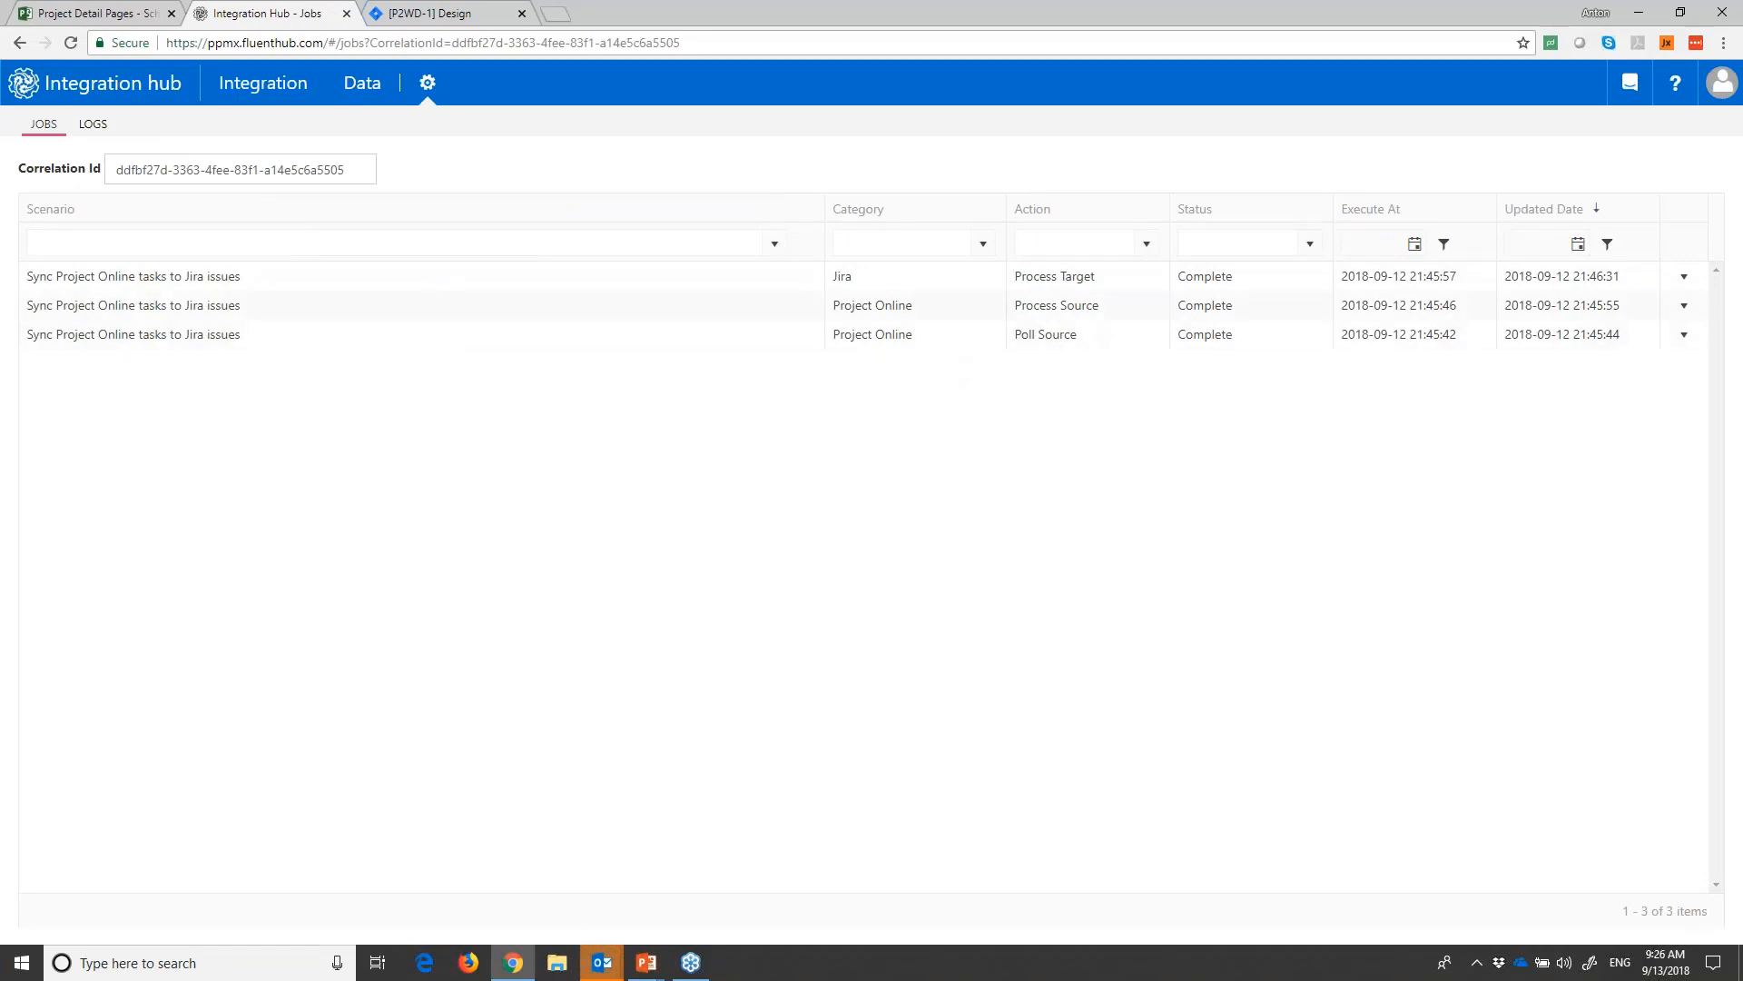
pyautogui.click(1684, 277)
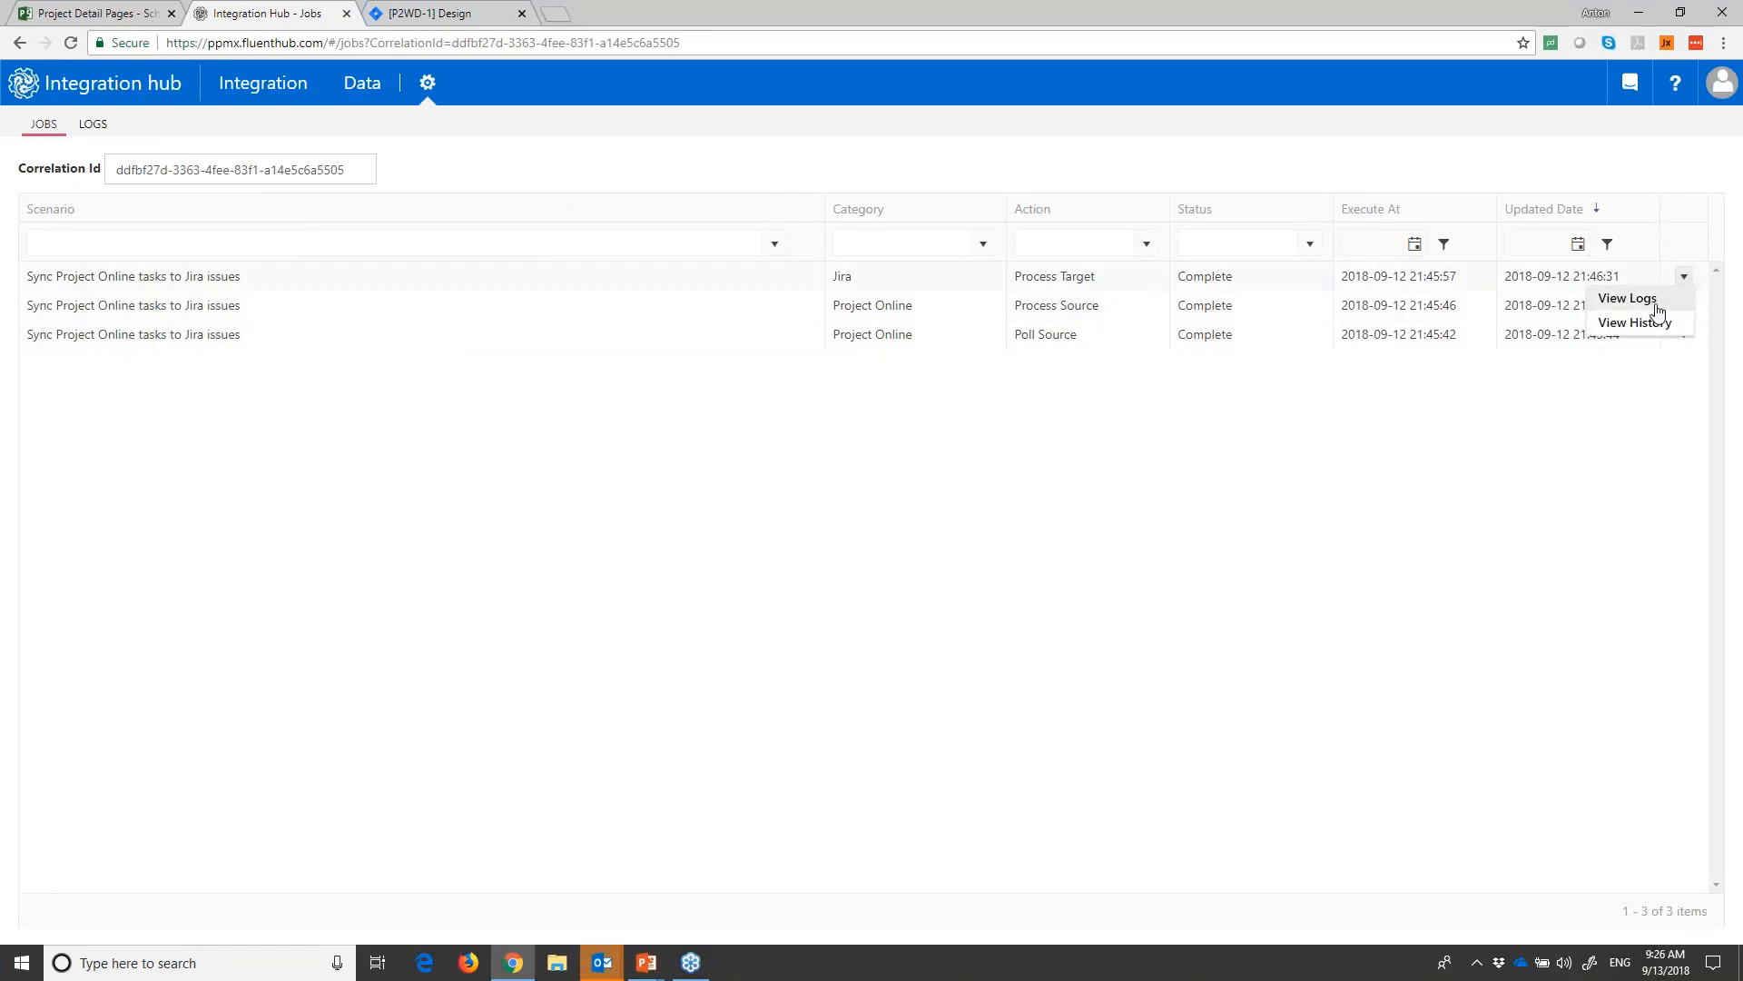
pyautogui.click(1628, 299)
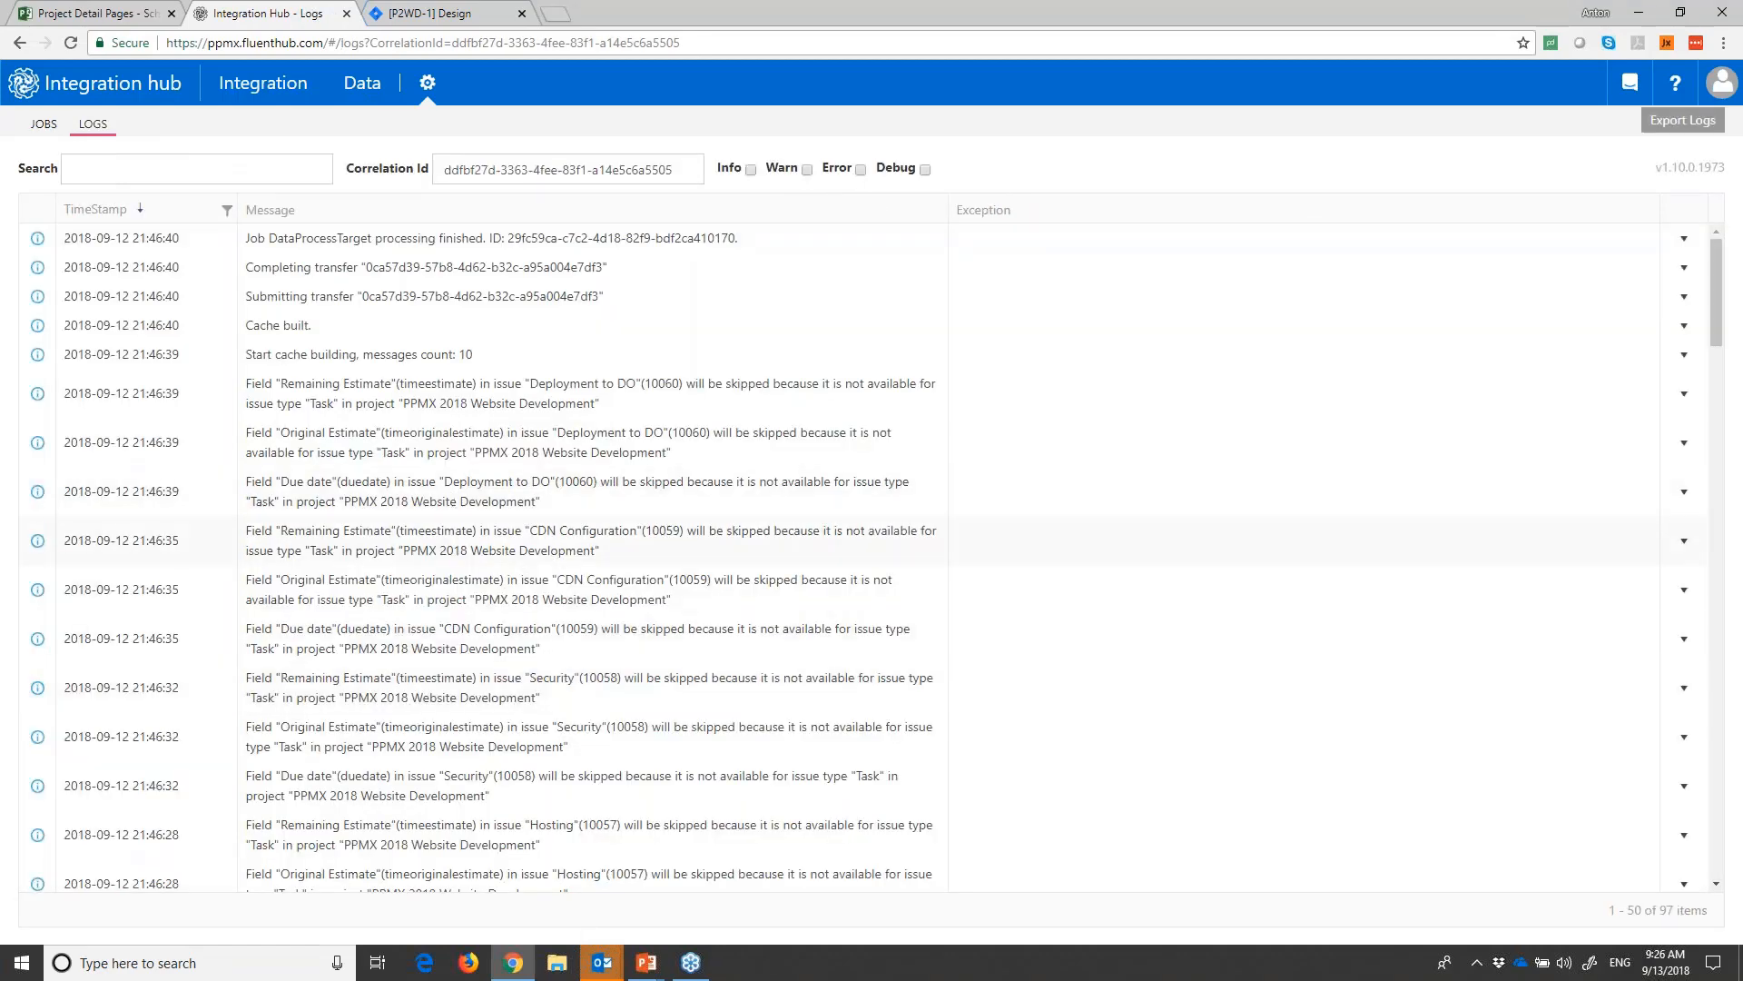
# - Read through the job's log messages, from target processing back to the initial source polling entries
pyautogui.scroll(-10, 490, 621)
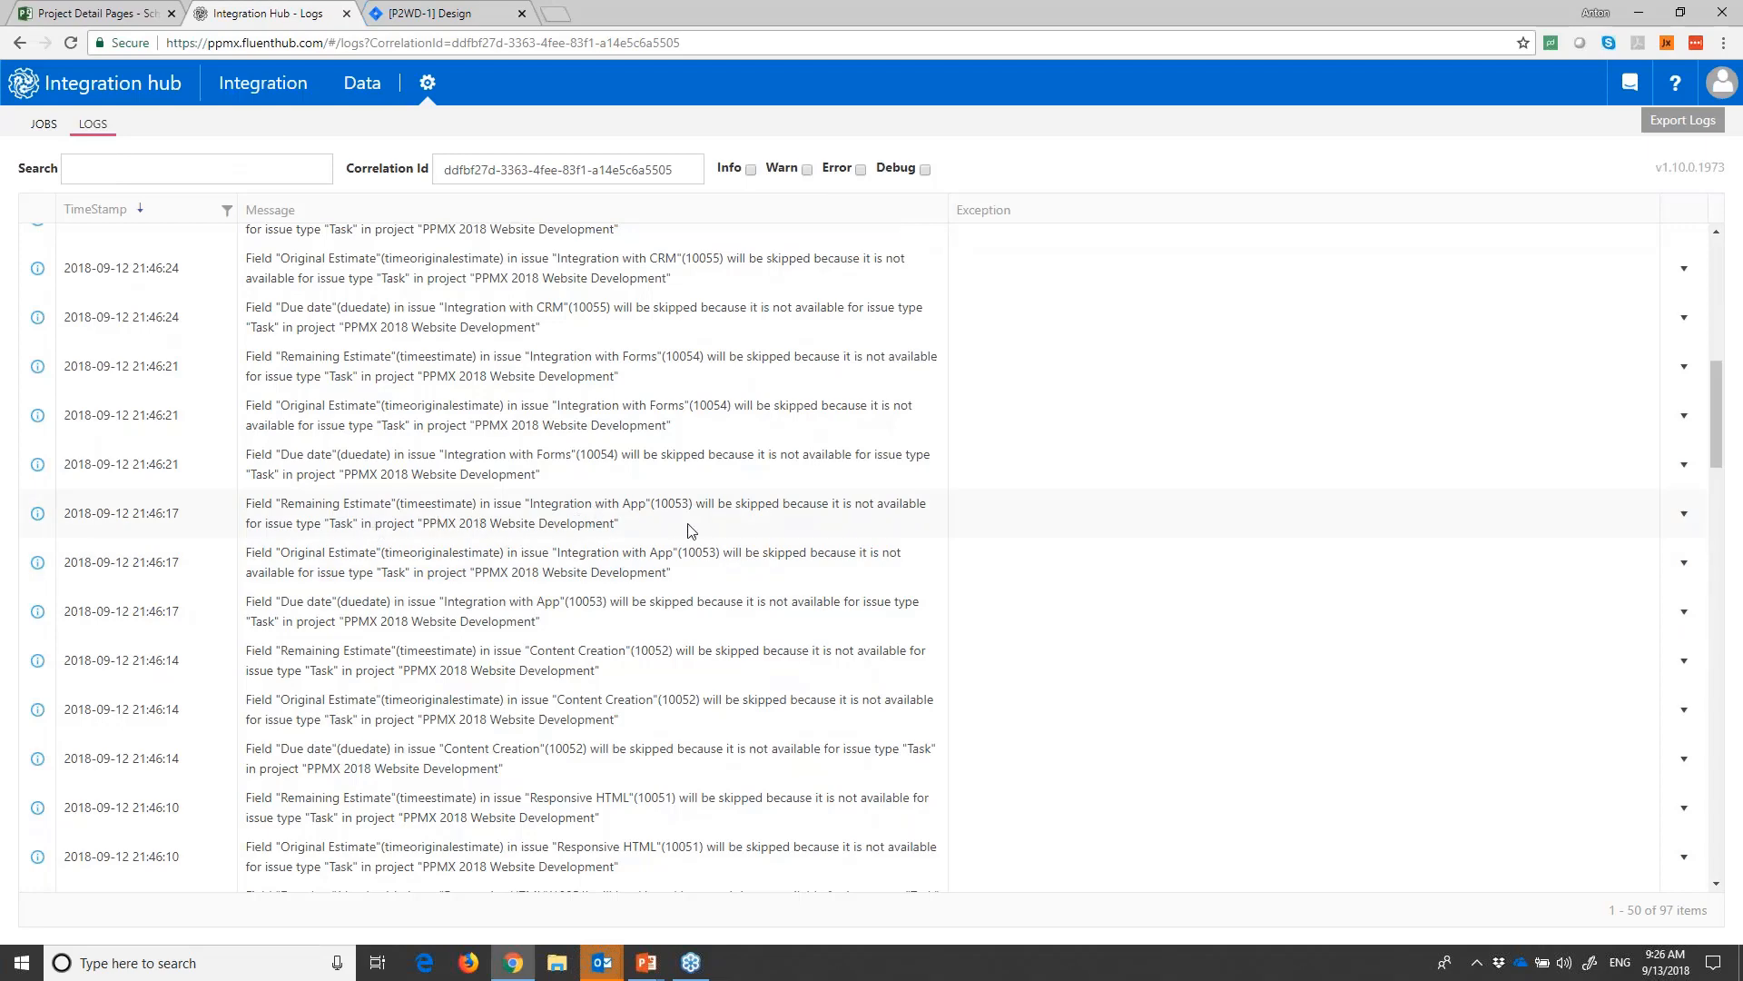
pyautogui.scroll(10, 663, 531)
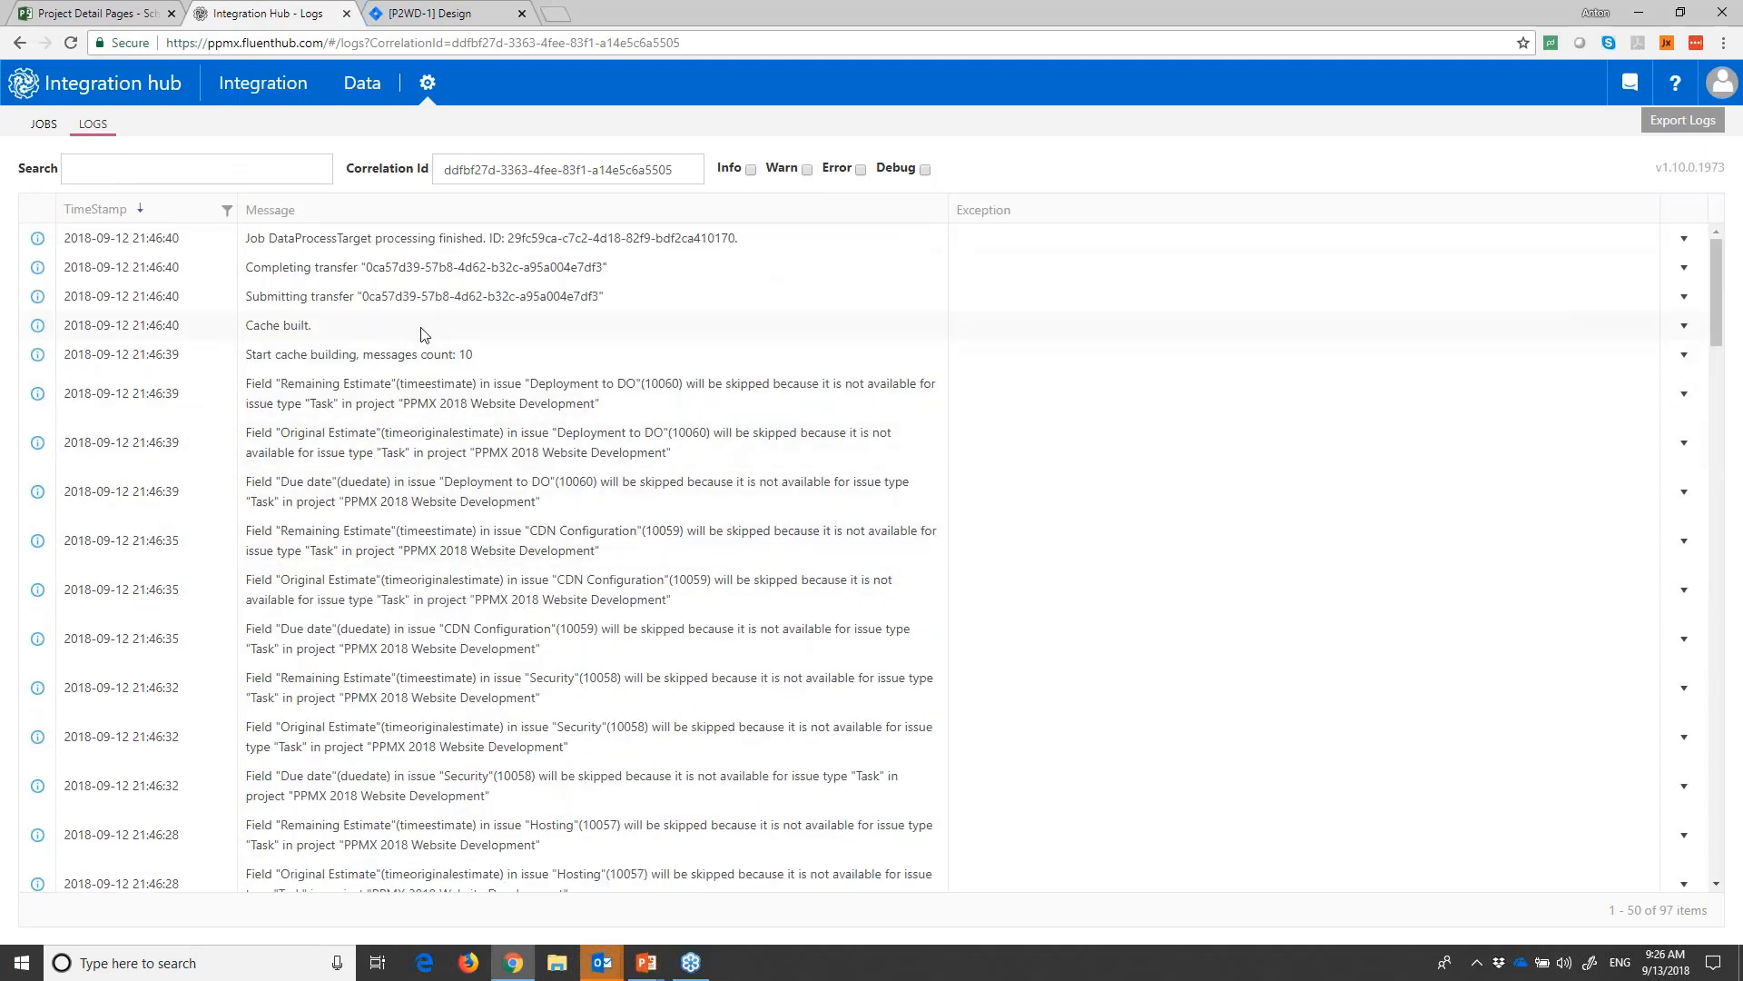
pyautogui.scroll(-10, 407, 618)
pyautogui.scroll(-10, 407, 618)
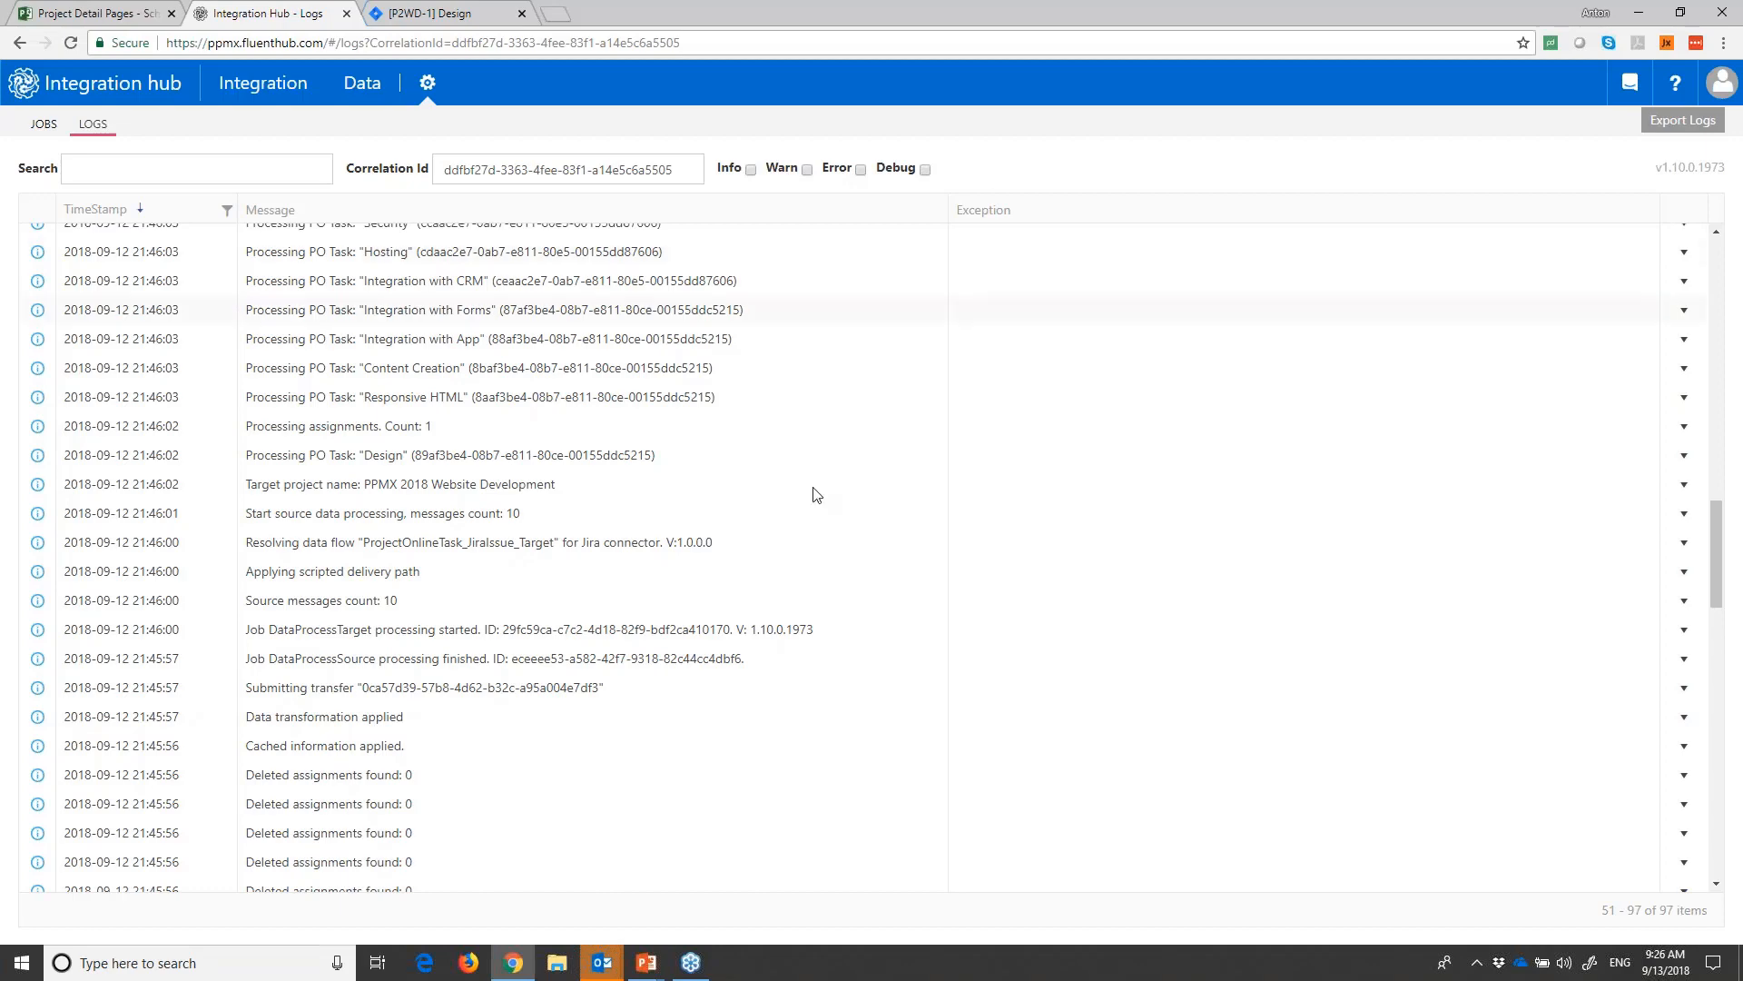
pyautogui.scroll(-5, 726, 614)
pyautogui.scroll(-5, 722, 640)
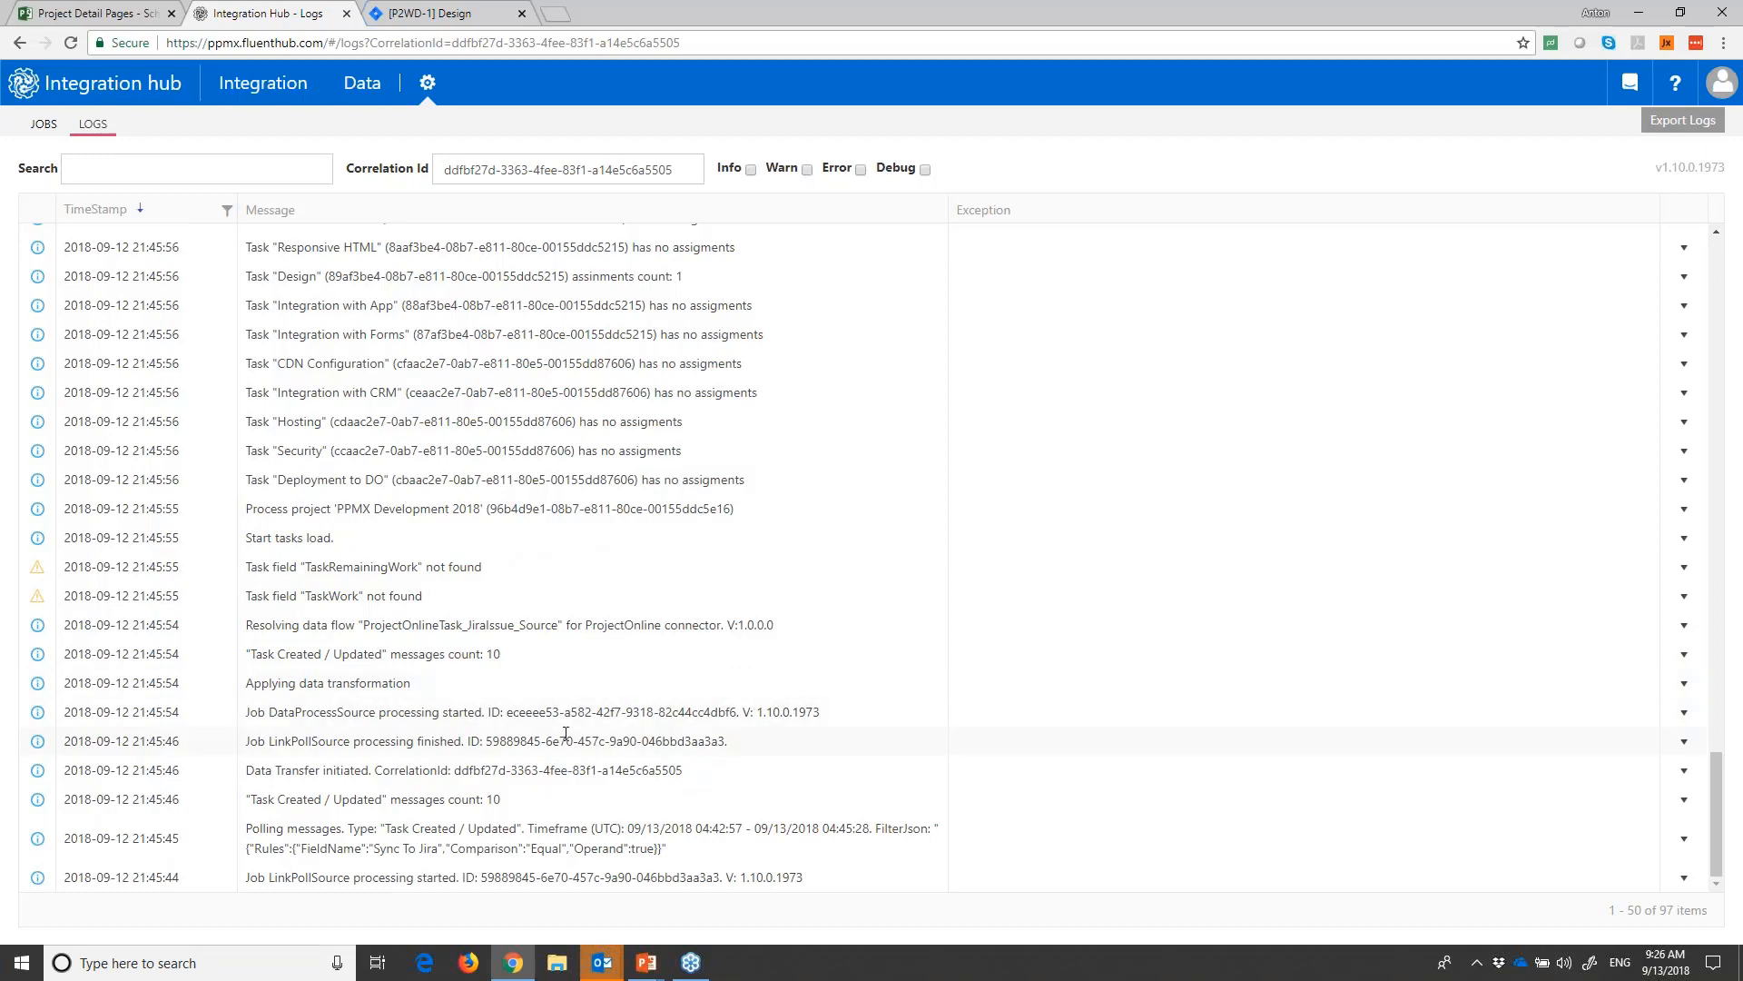
pyautogui.scroll(-5, 564, 734)
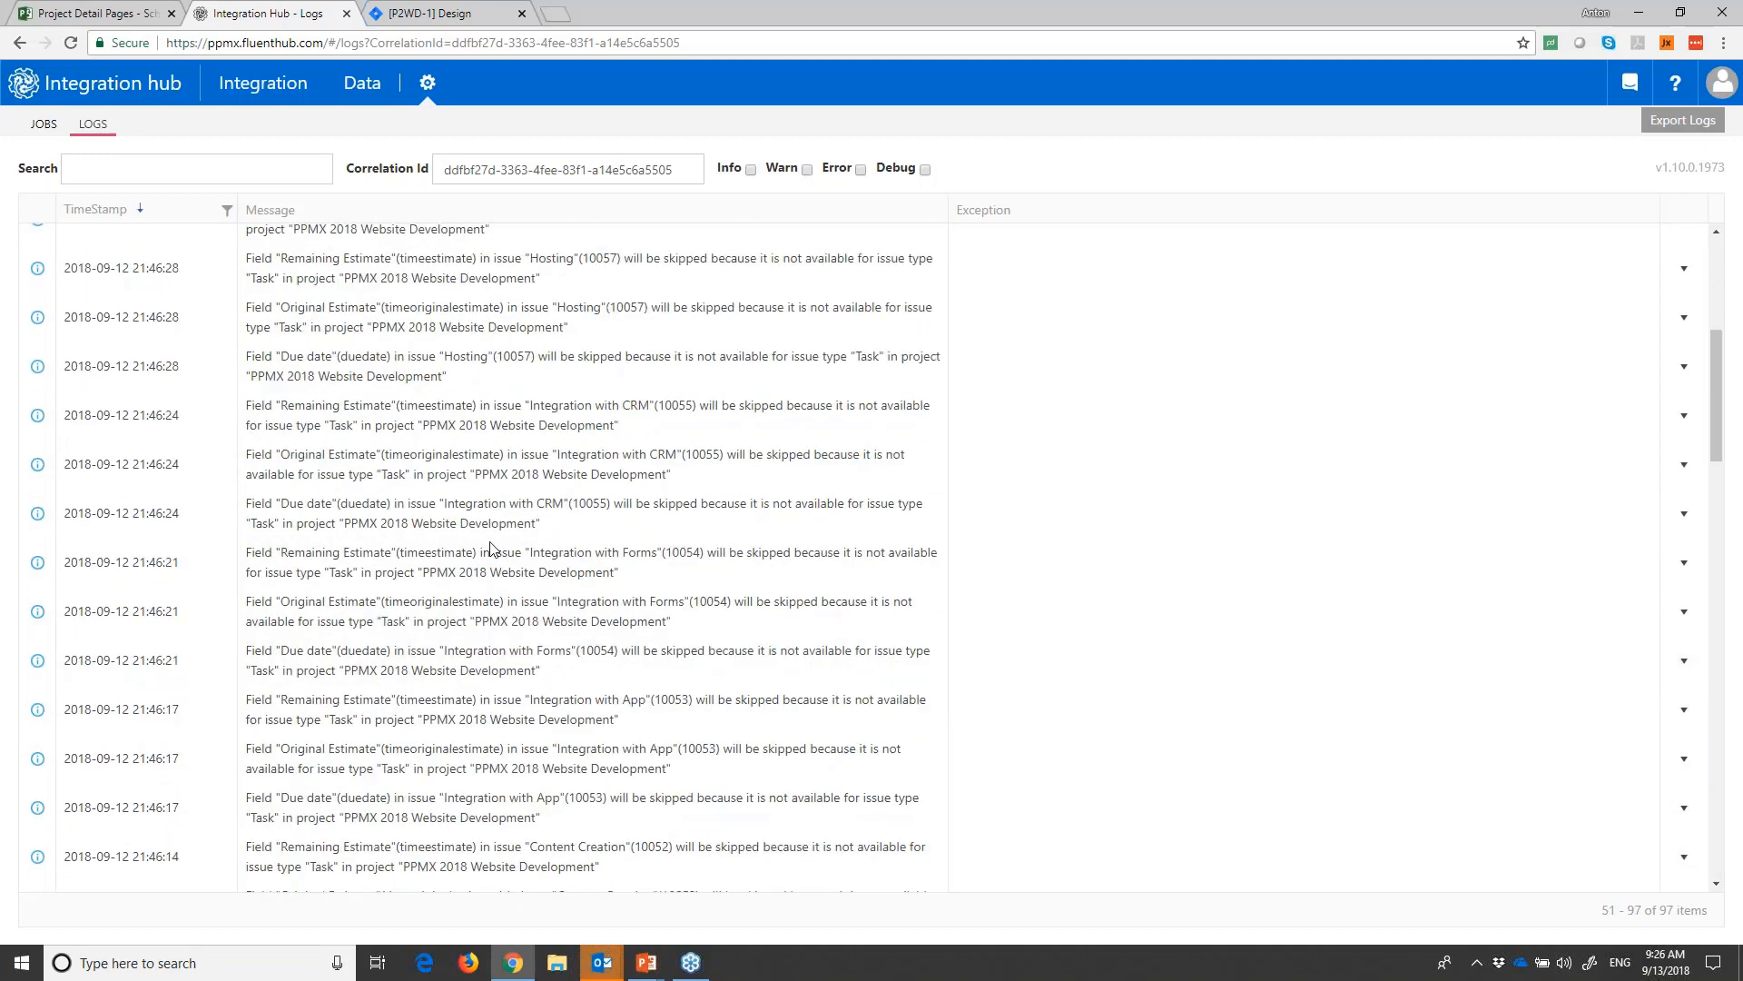
pyautogui.scroll(5, 463, 572)
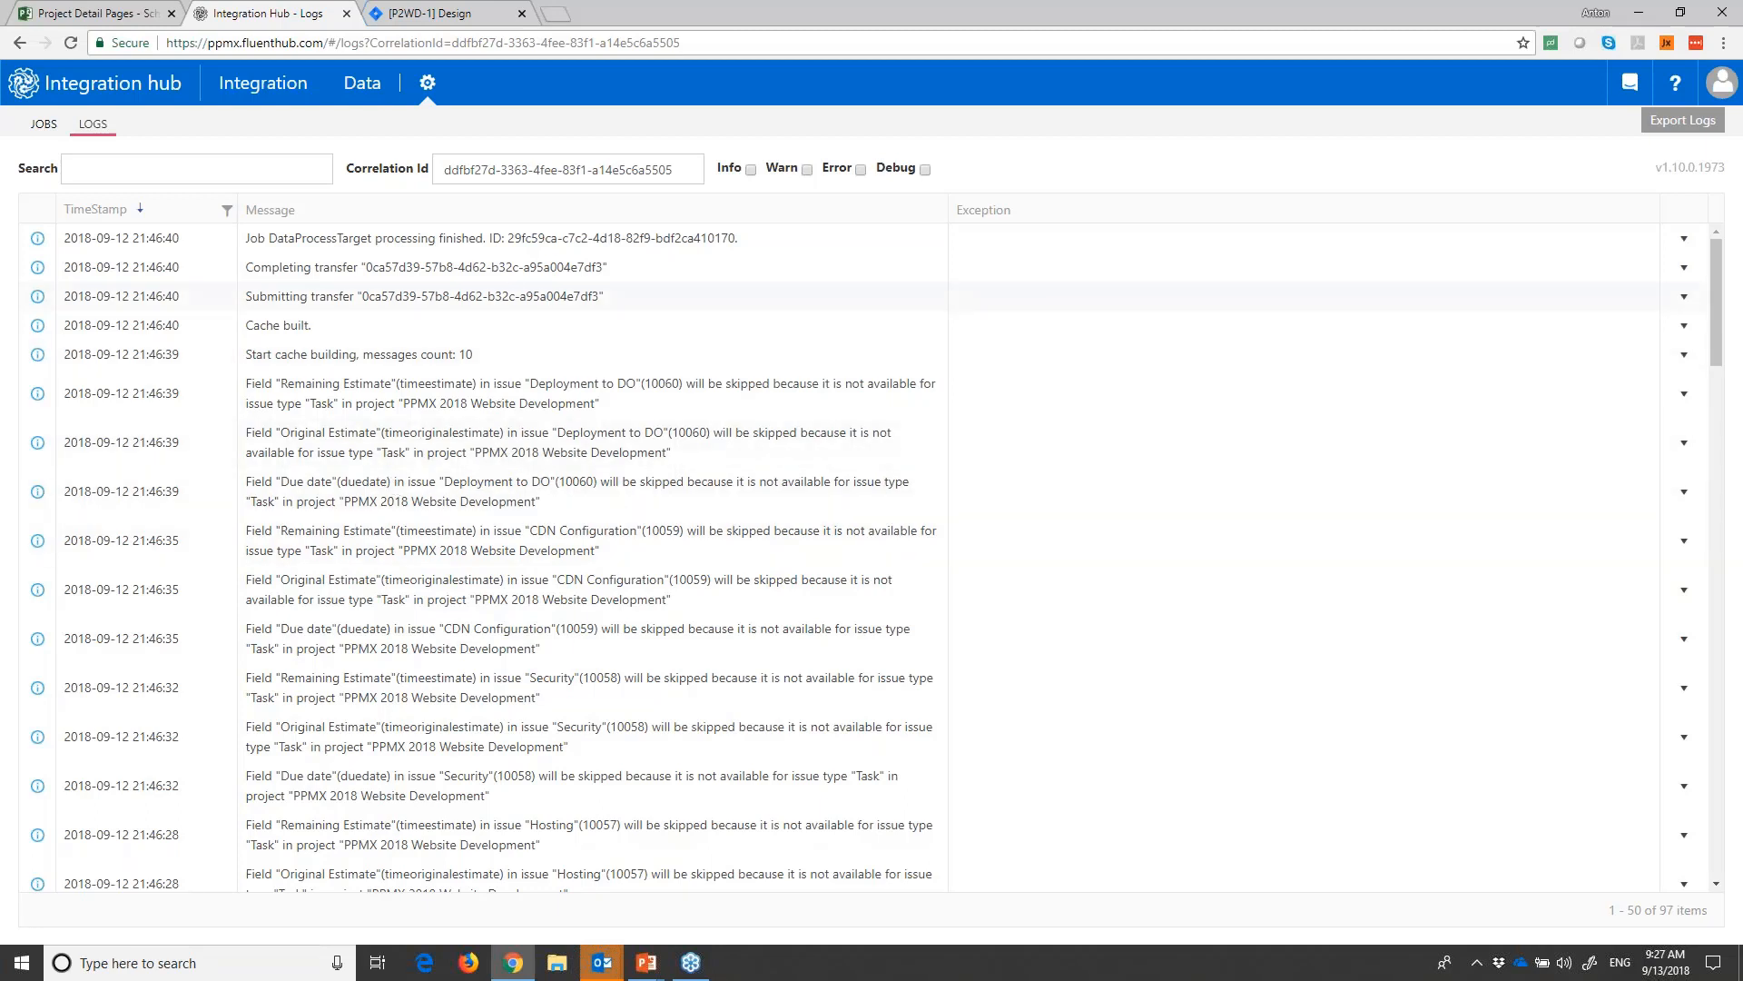
# - Review the list of billable data endpoints and when each was last accessed
pyautogui.click(378, 88)
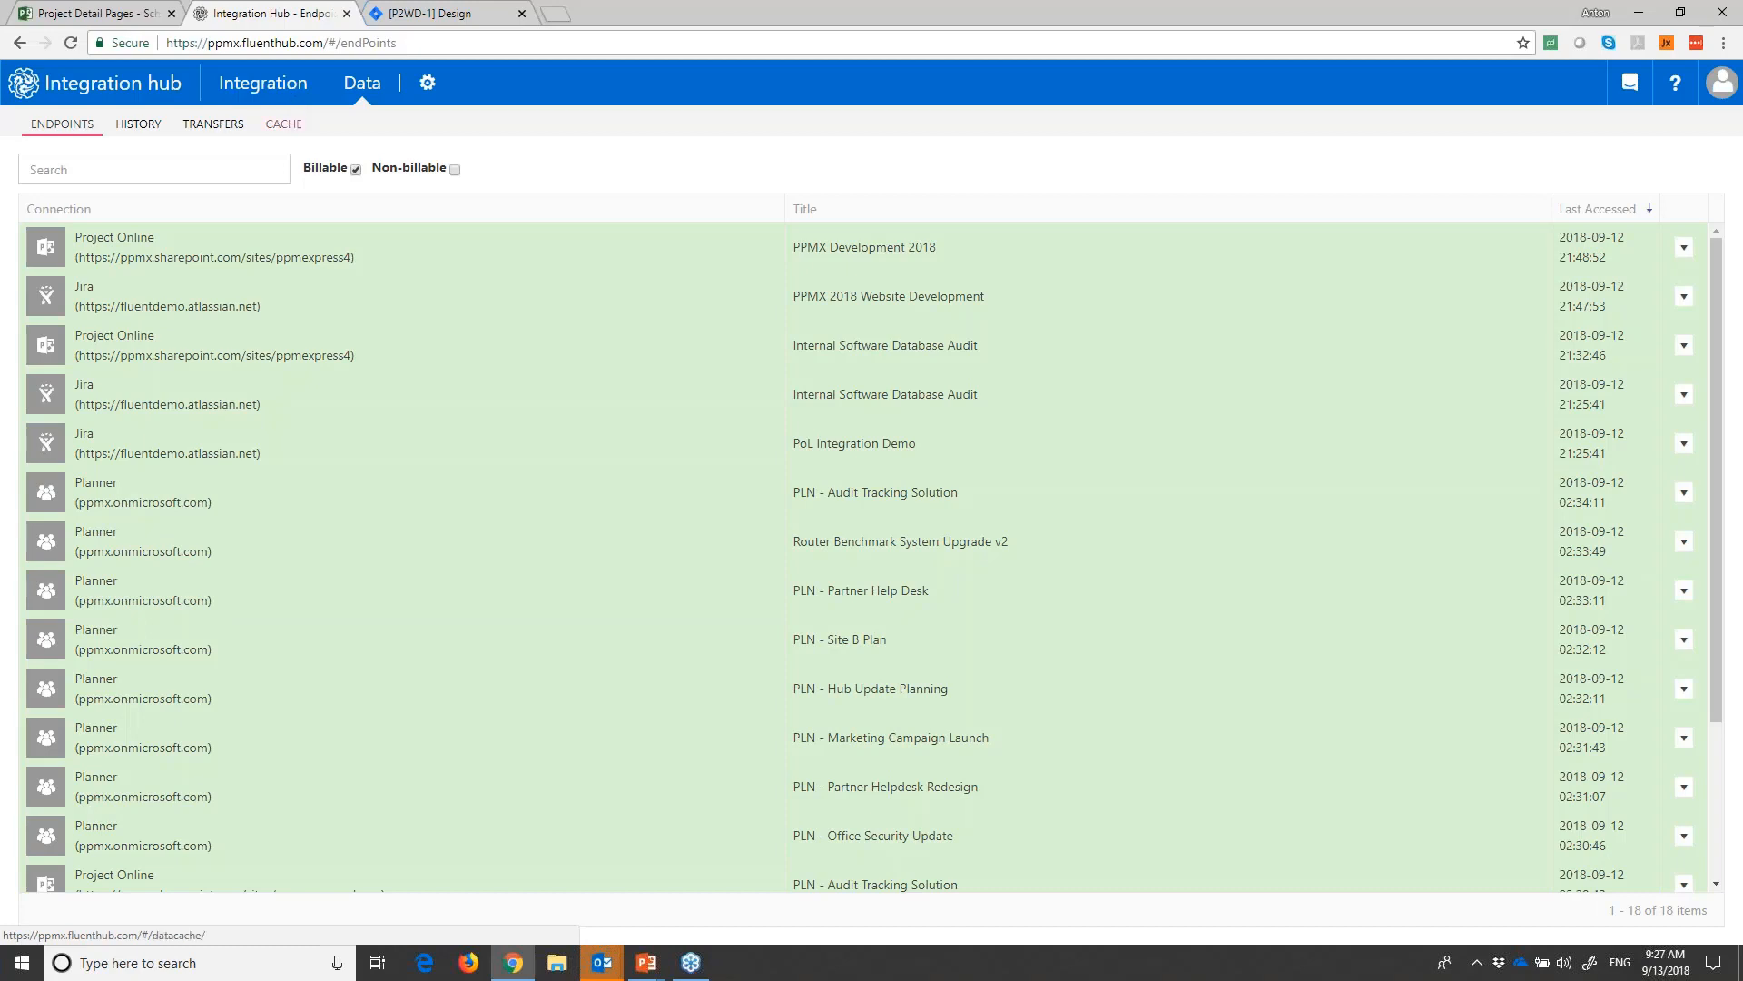
pyautogui.scroll(-3, 641, 563)
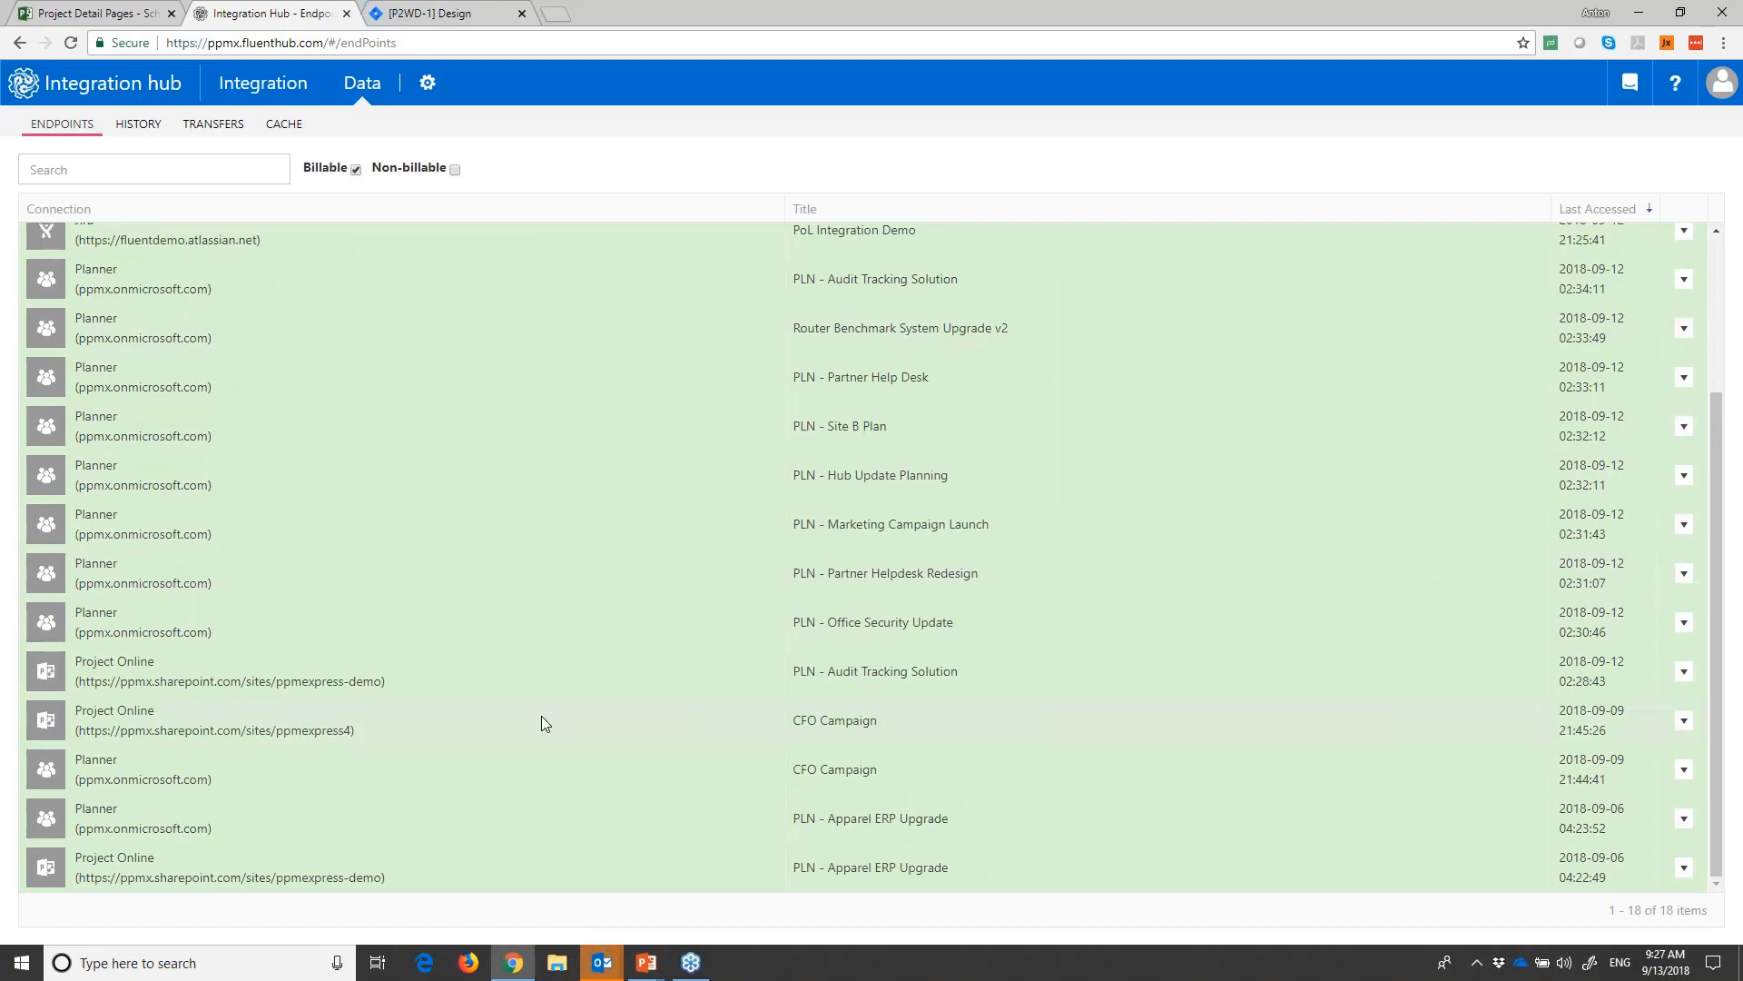
pyautogui.scroll(3, 716, 674)
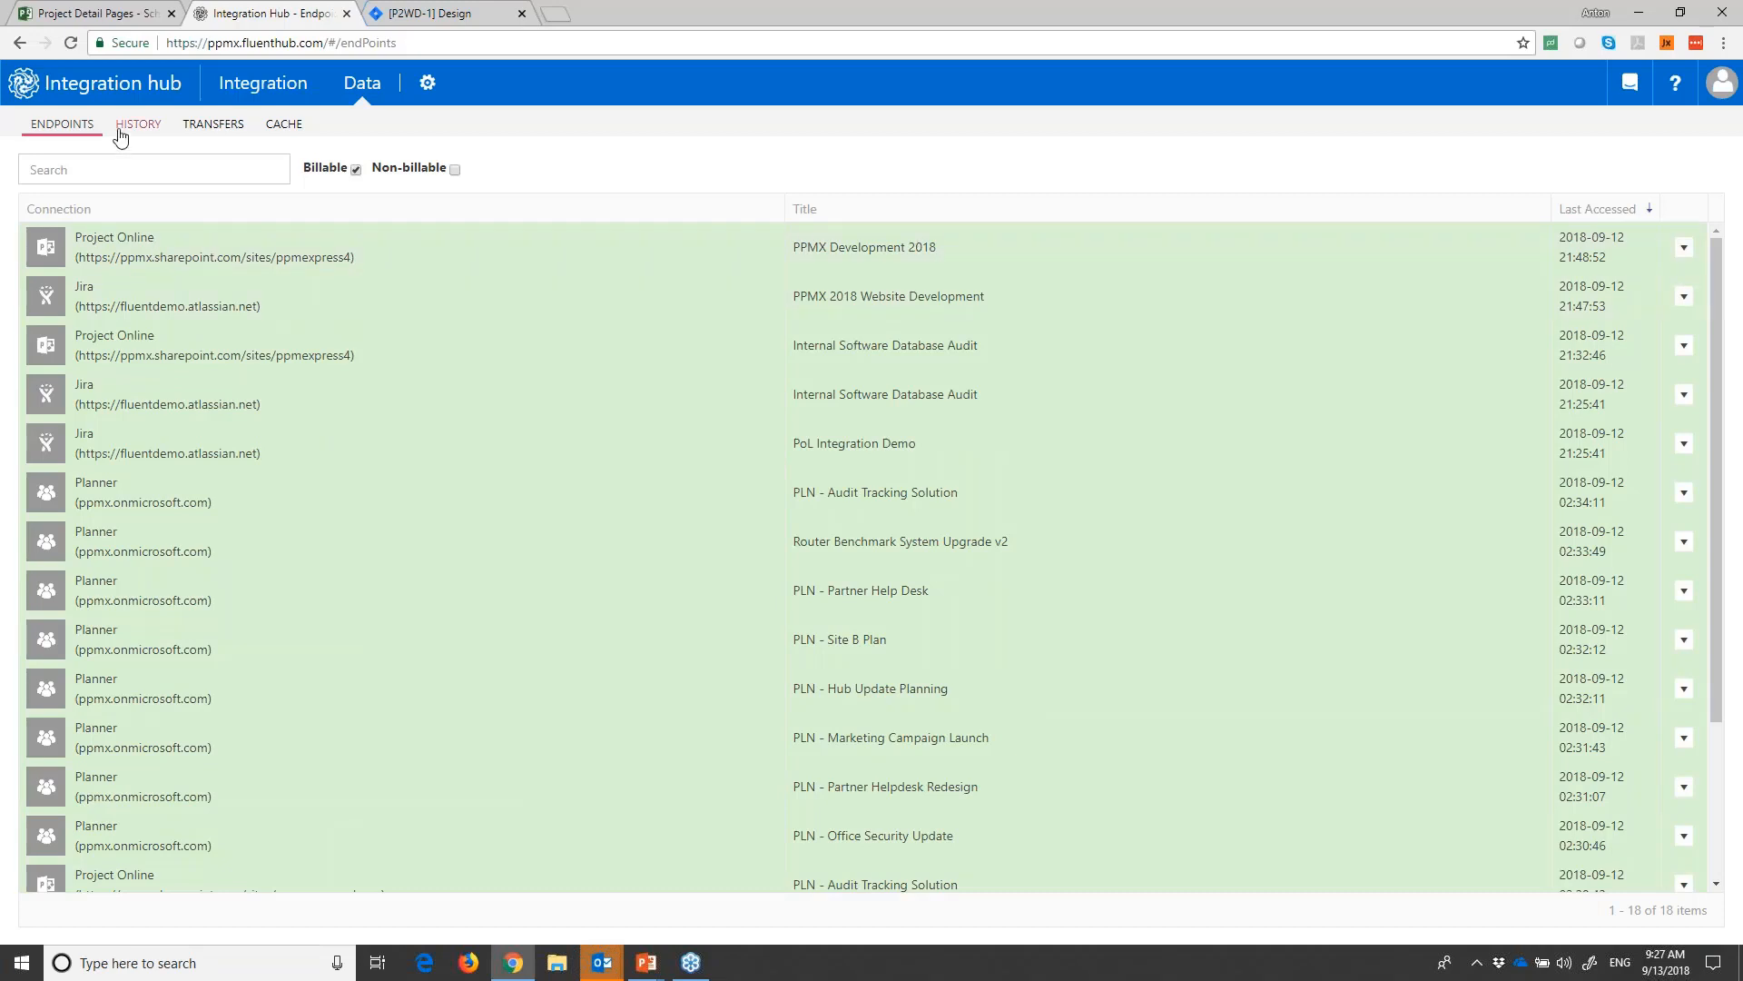
# - Look over the data change history and the list of transfers for all integrations
pyautogui.click(149, 128)
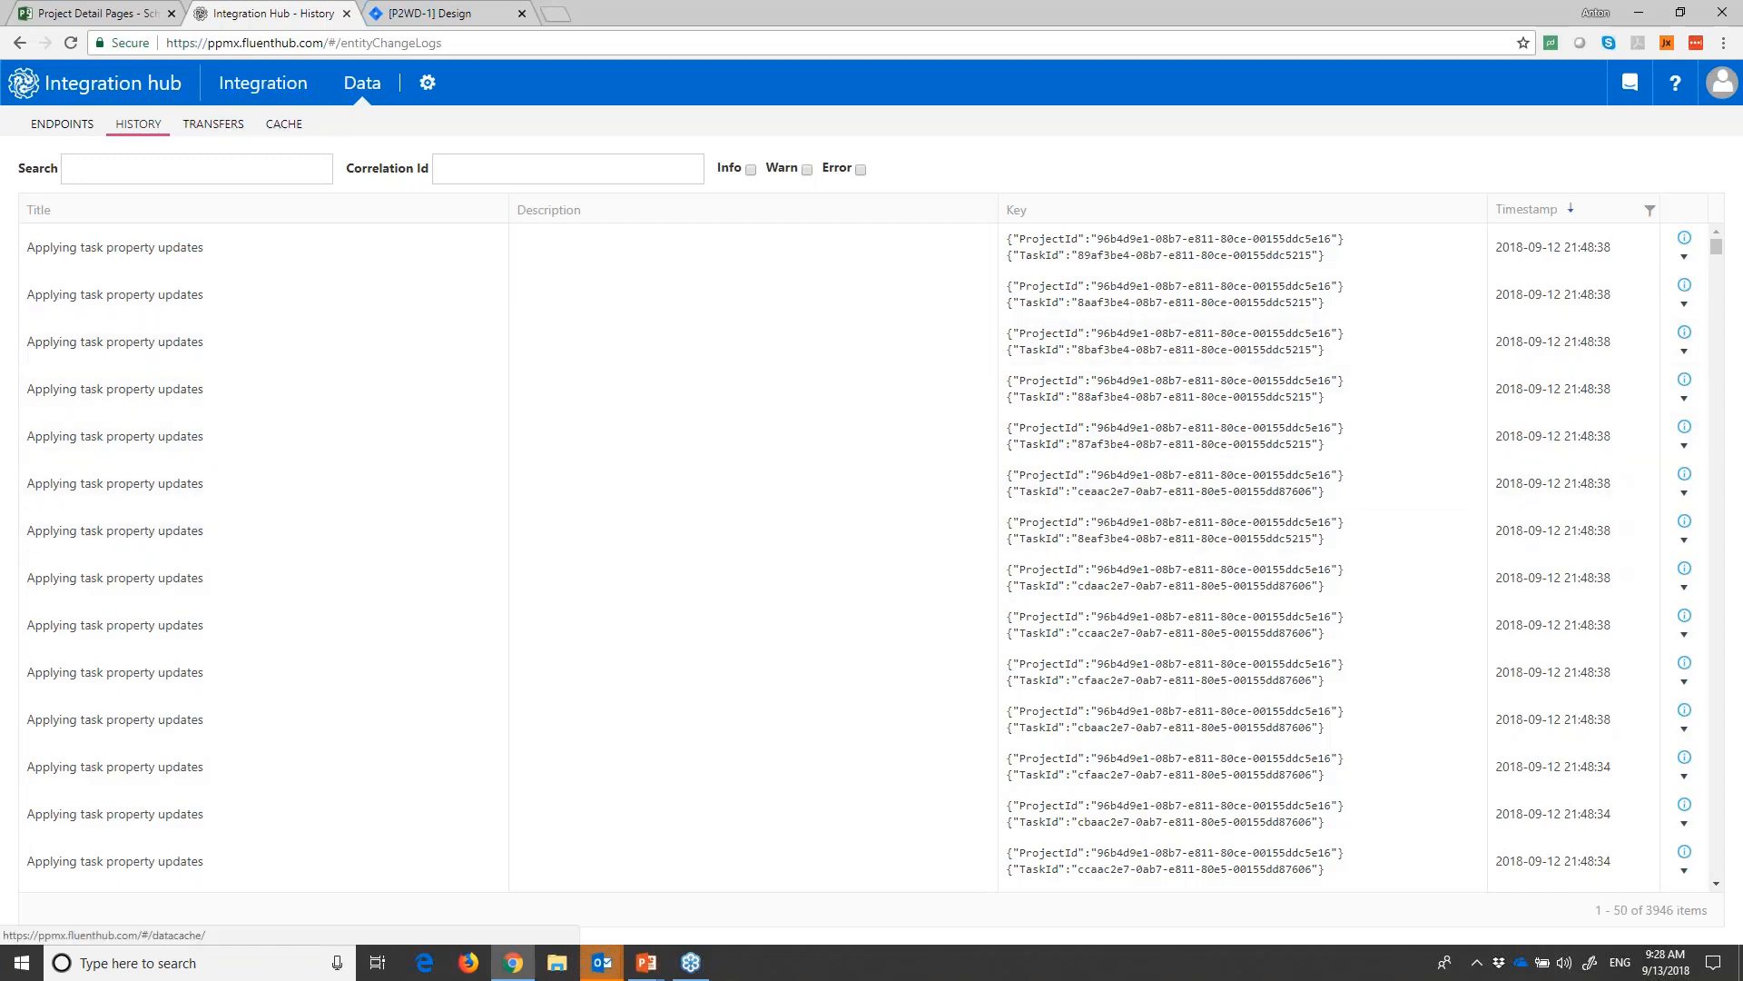
pyautogui.click(233, 127)
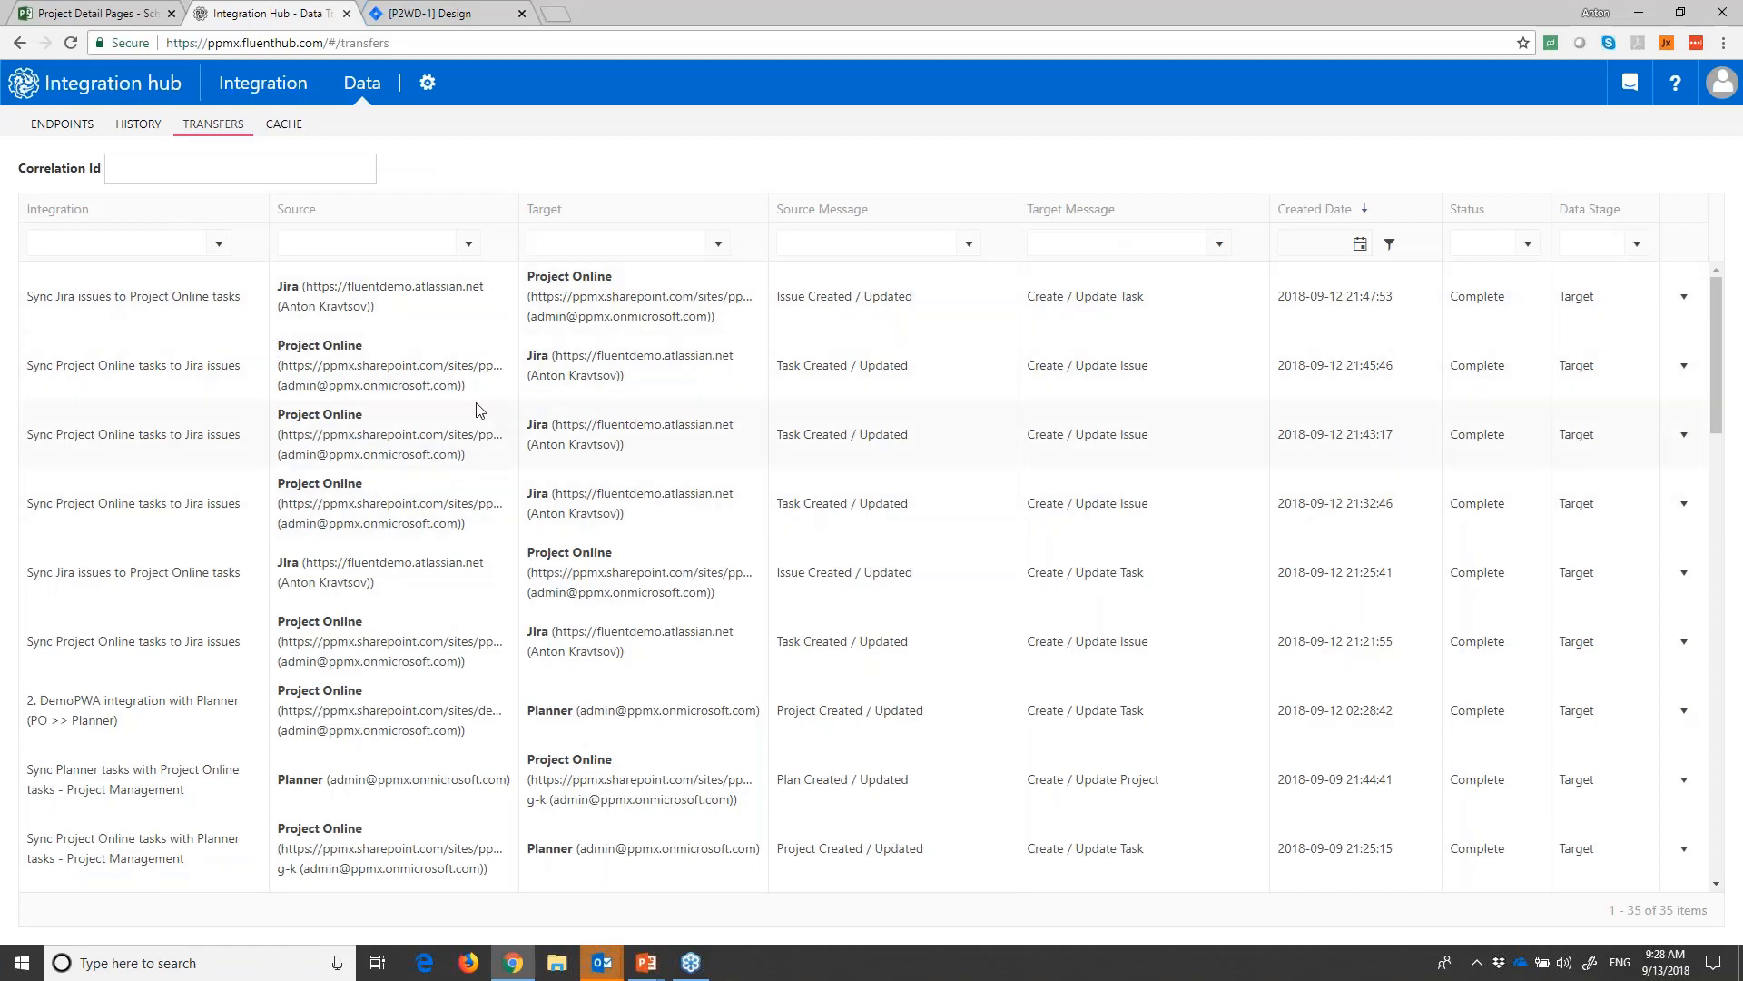
# - Review the integration statistics overview for the week, and open the list of jobs for all scenarios
pyautogui.click(287, 88)
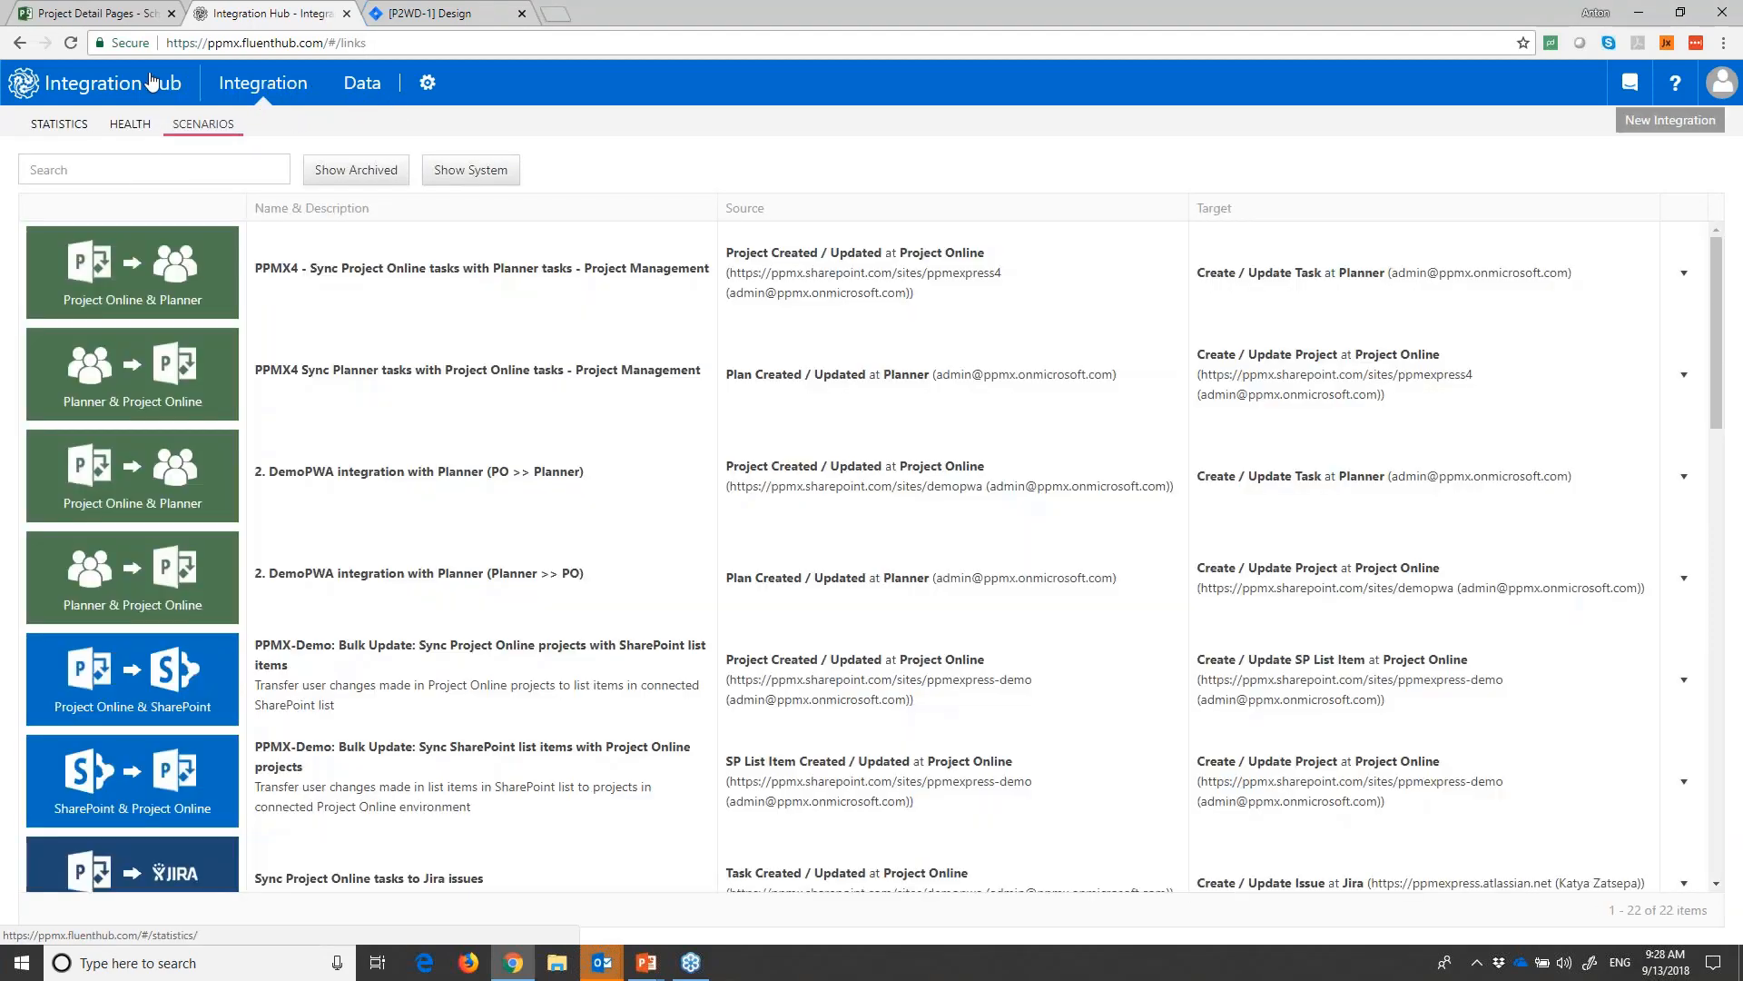
pyautogui.click(45, 112)
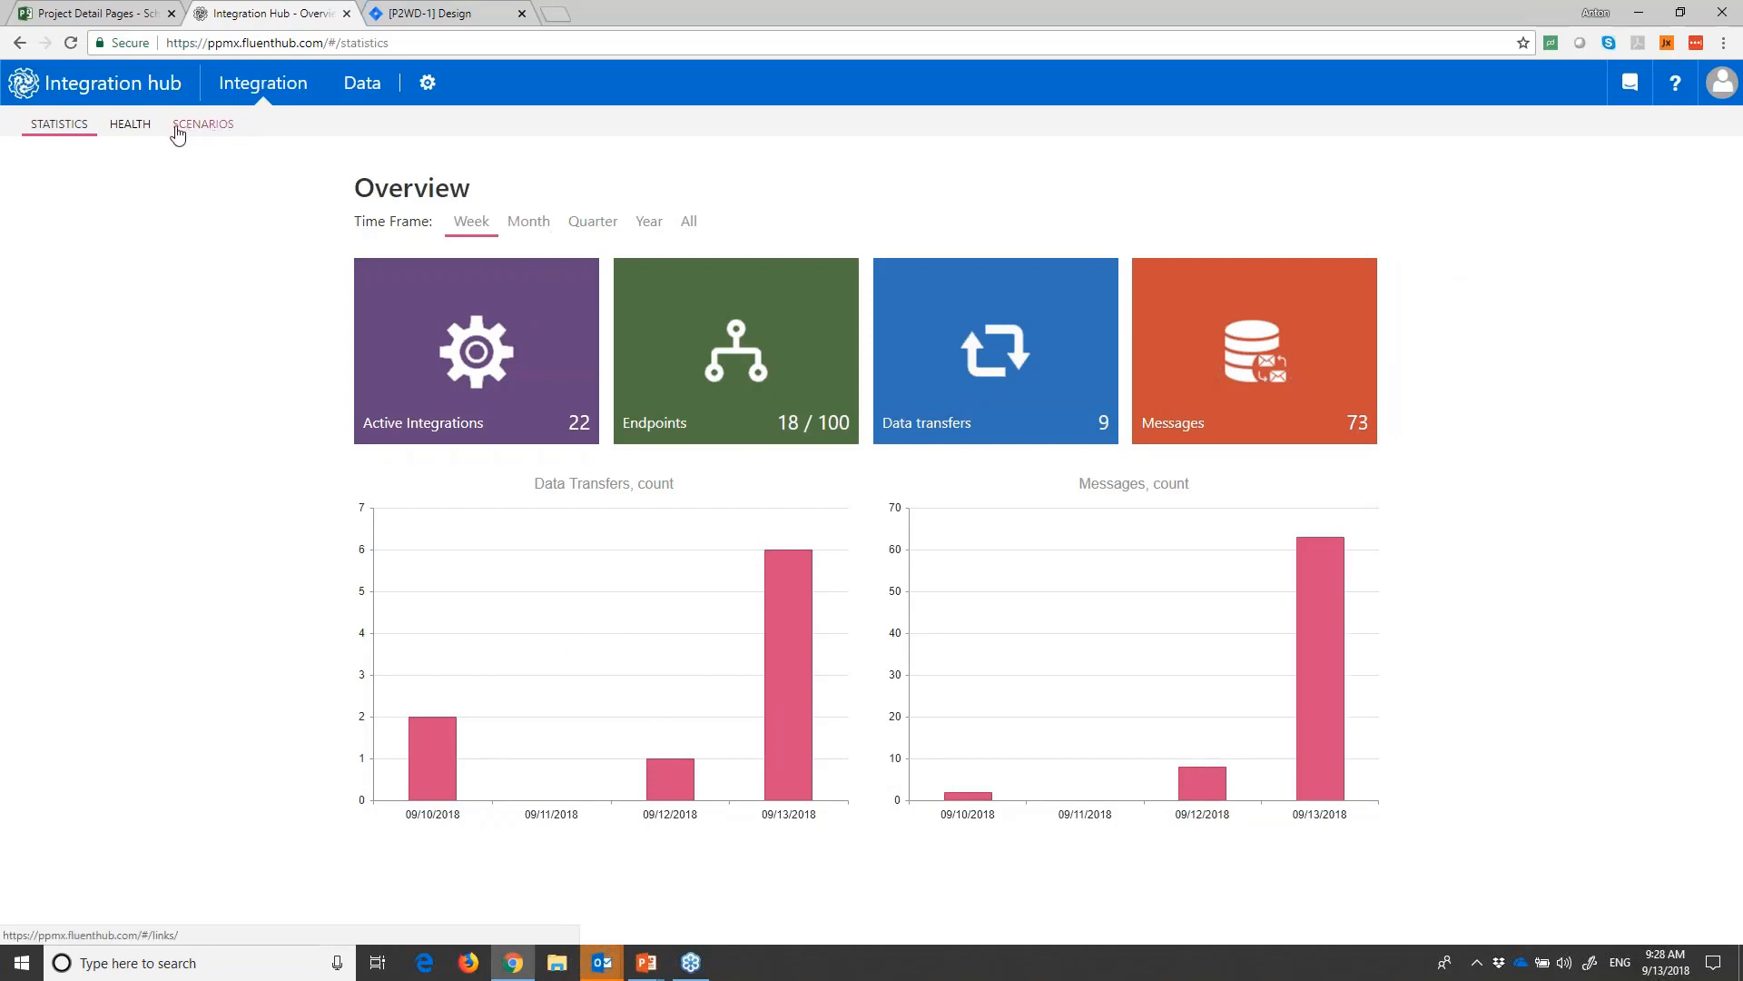
pyautogui.click(426, 84)
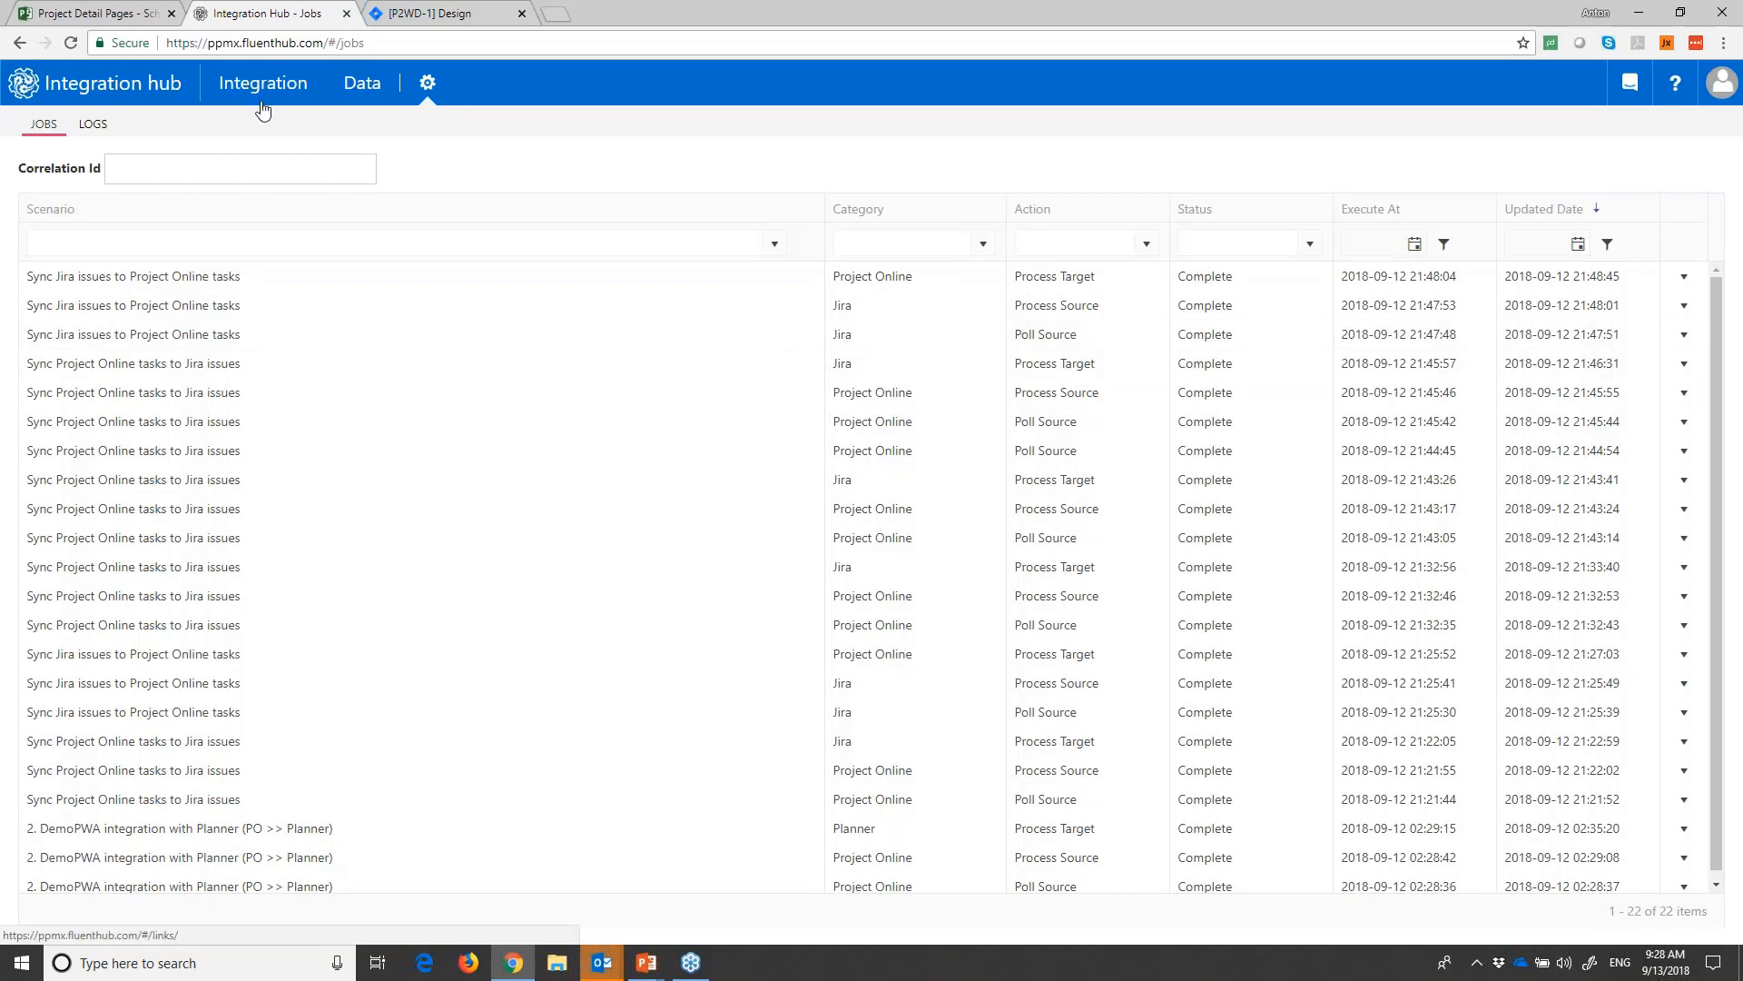
# - Switch to the PowerPoint slide show and advance to the "Why Integration Hub?" slide
pyautogui.hotkey('alt', 'Tab')
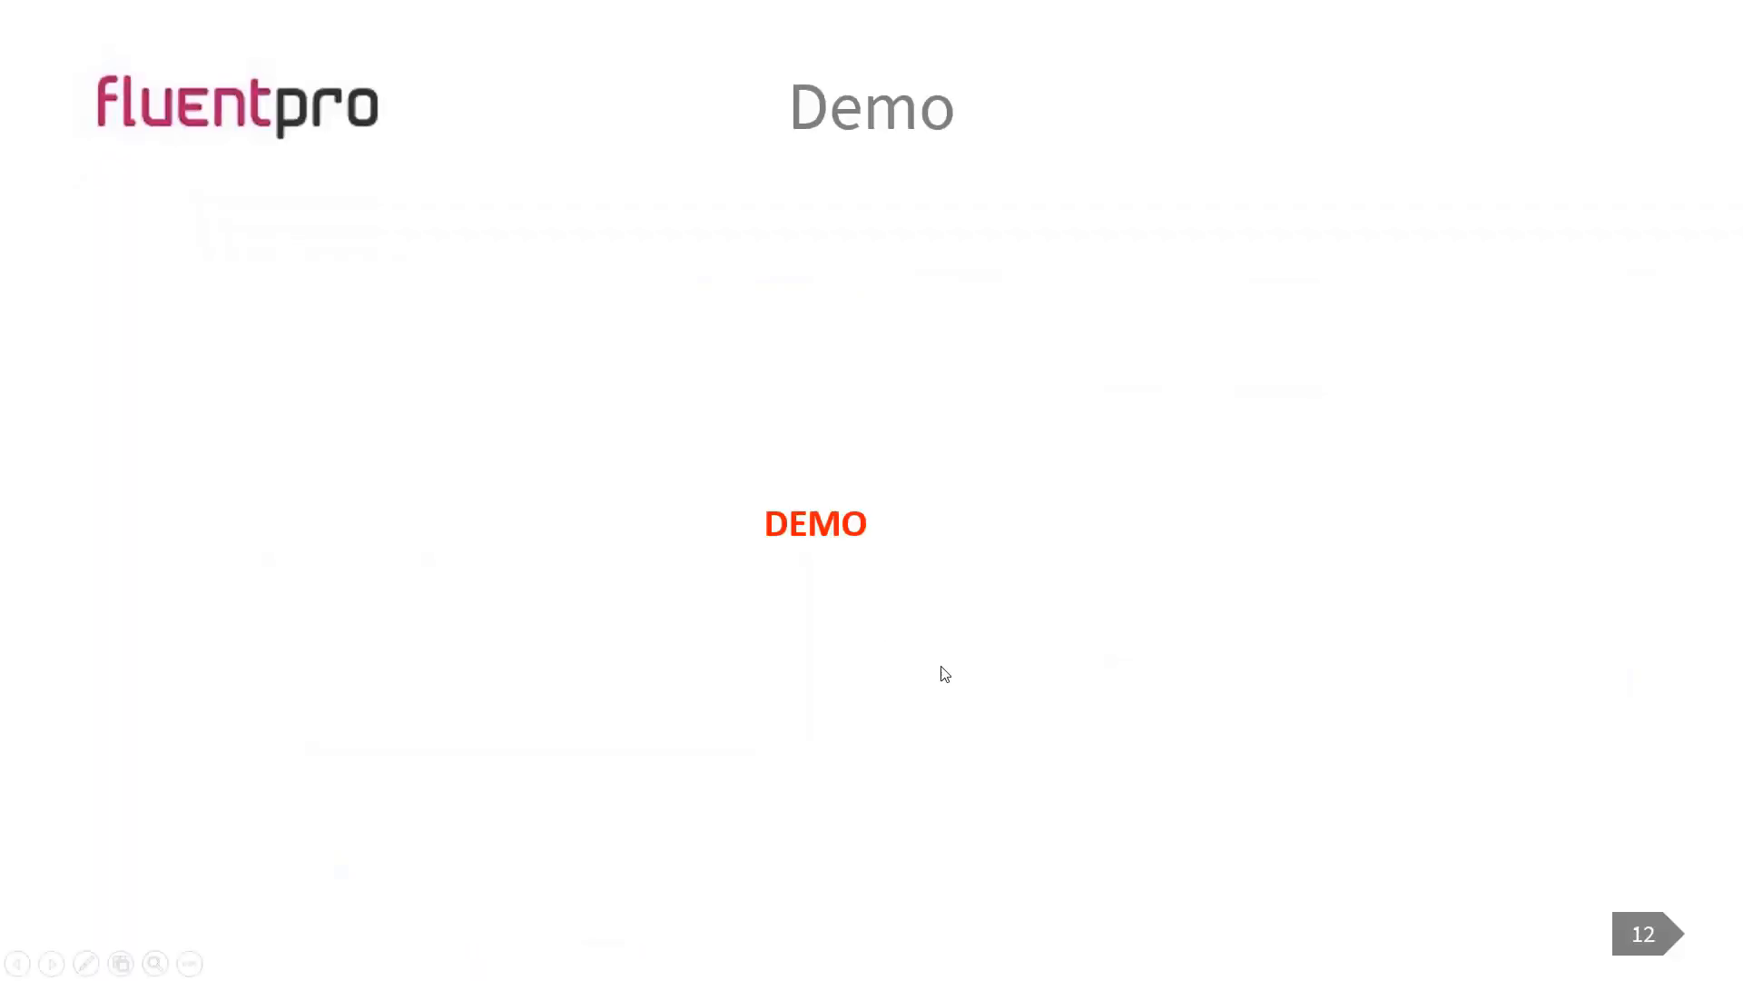
pyautogui.click(1037, 648)
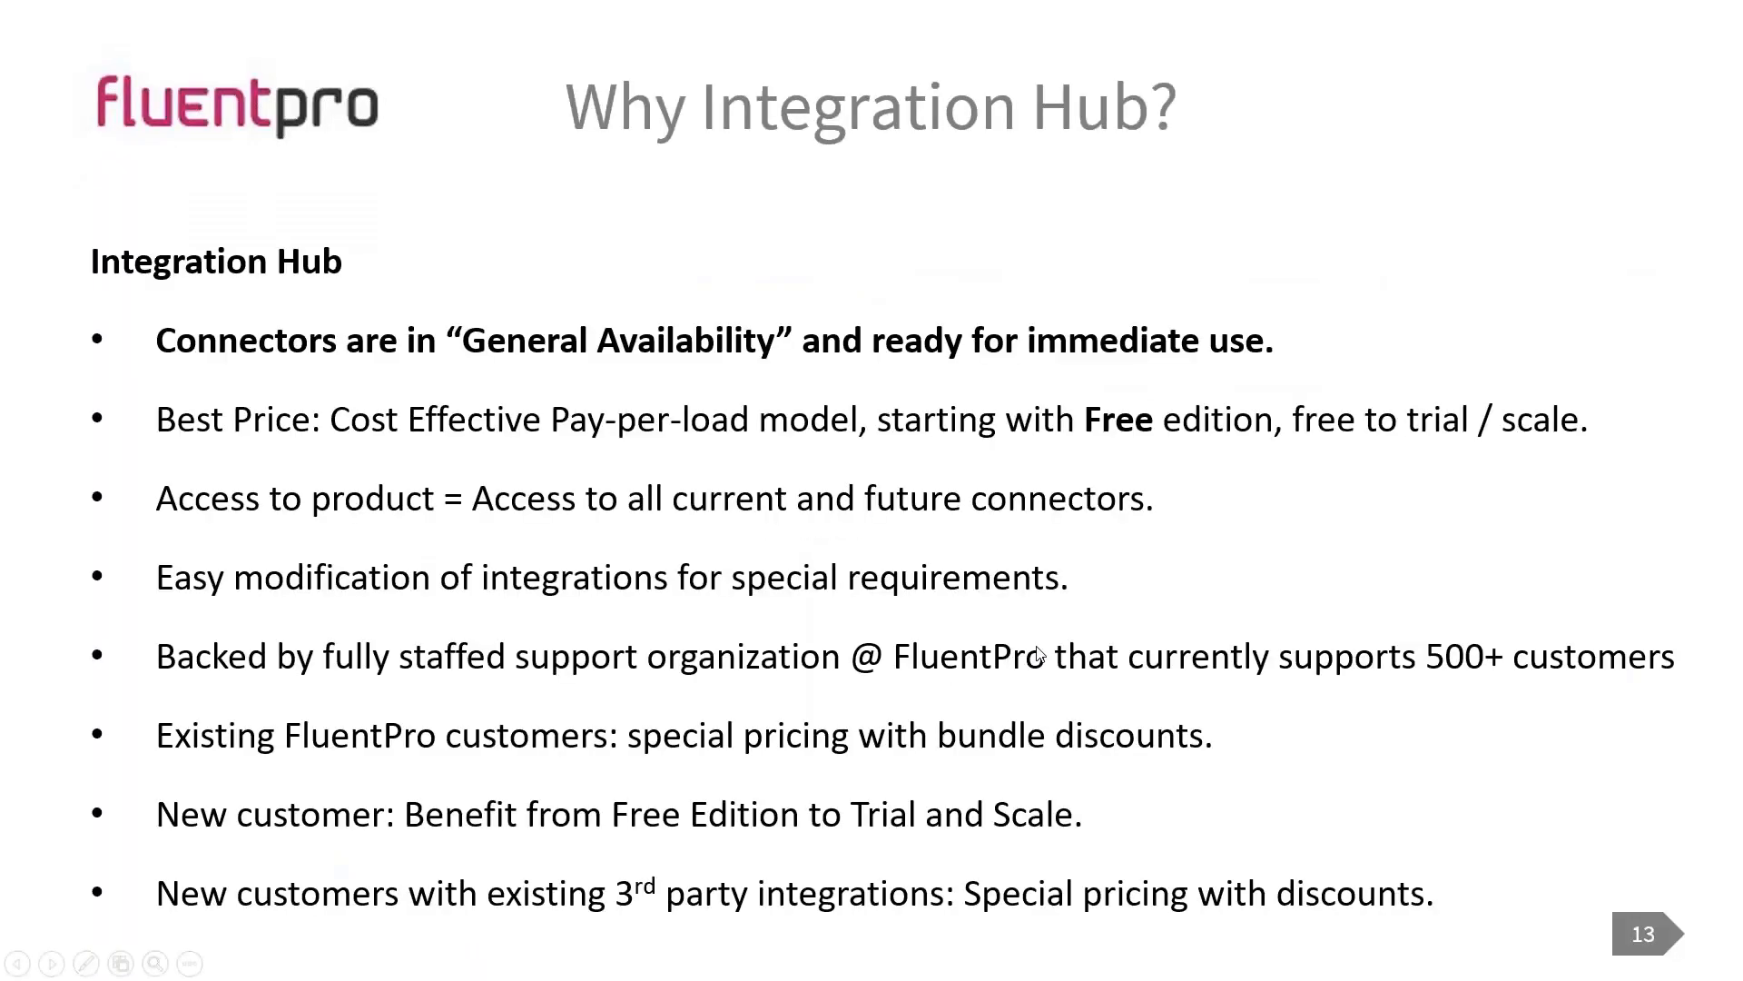